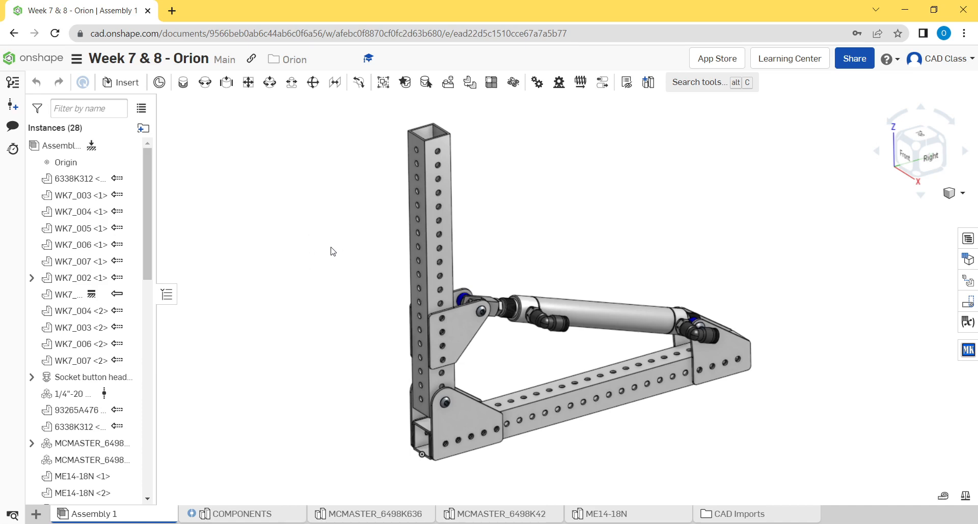
{"action": "middle_click_drag", "start_coordinate": [331, 248], "coordinate": [313, 252]}
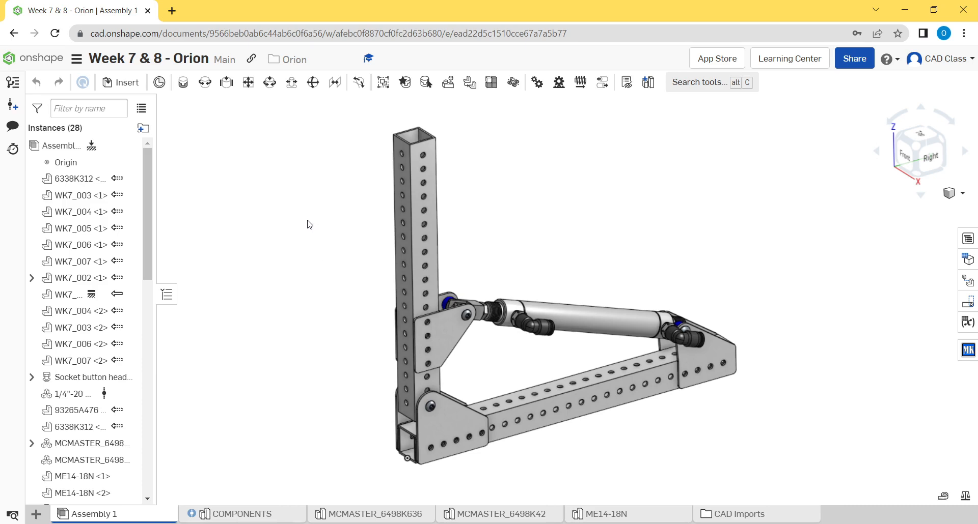
{"action": "middle_click_drag", "start_coordinate": [313, 216], "coordinate": [302, 222]}
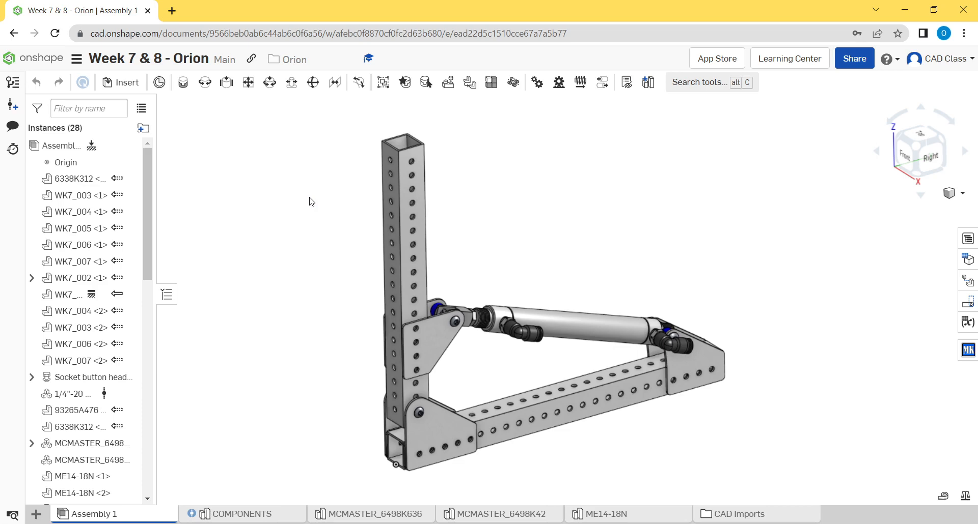
{"action": "middle_click_drag", "start_coordinate": [330, 133], "coordinate": [337, 151]}
{"action": "middle_click_drag", "start_coordinate": [299, 207], "coordinate": [312, 197]}
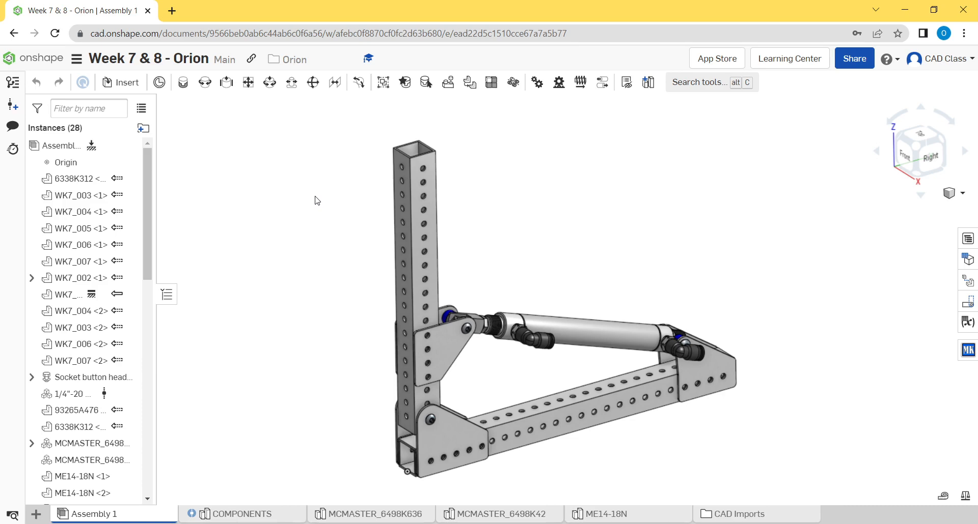
{"action": "mouse_move", "coordinate": [320, 264]}
{"action": "middle_mouse_down"}
{"action": "mouse_move", "coordinate": [332, 249]}
{"action": "mouse_move", "coordinate": [318, 250]}
{"action": "middle_mouse_up"}
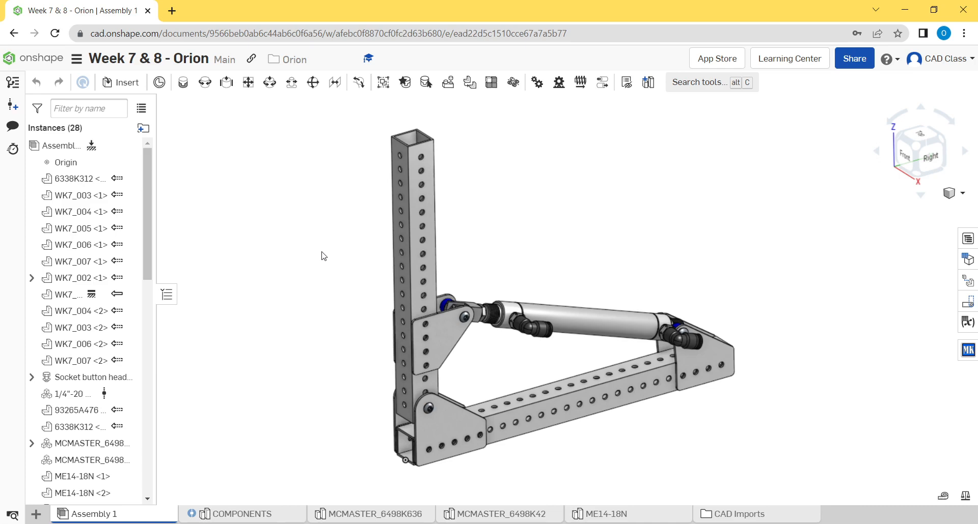
{"action": "middle_click_drag", "start_coordinate": [598, 275], "coordinate": [543, 275]}
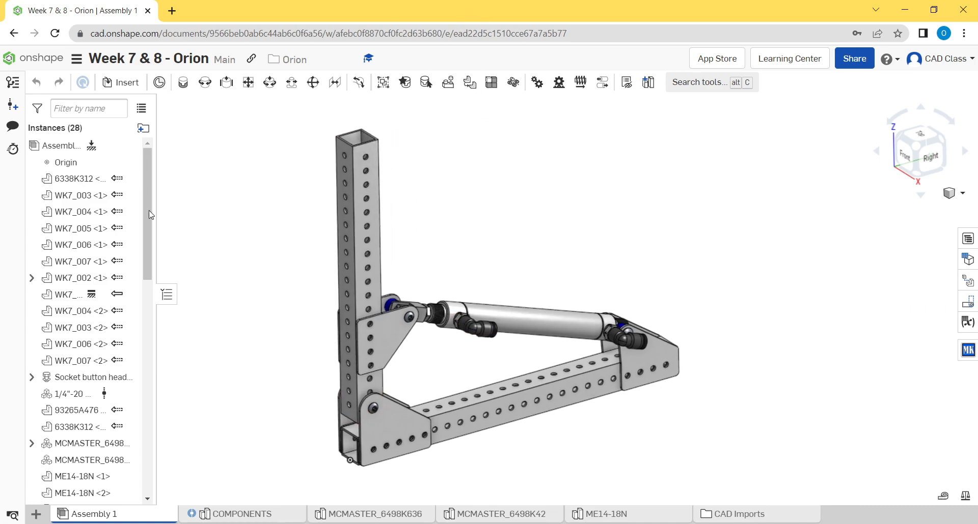
{"action": "middle_click_drag", "start_coordinate": [485, 207], "coordinate": [544, 208]}
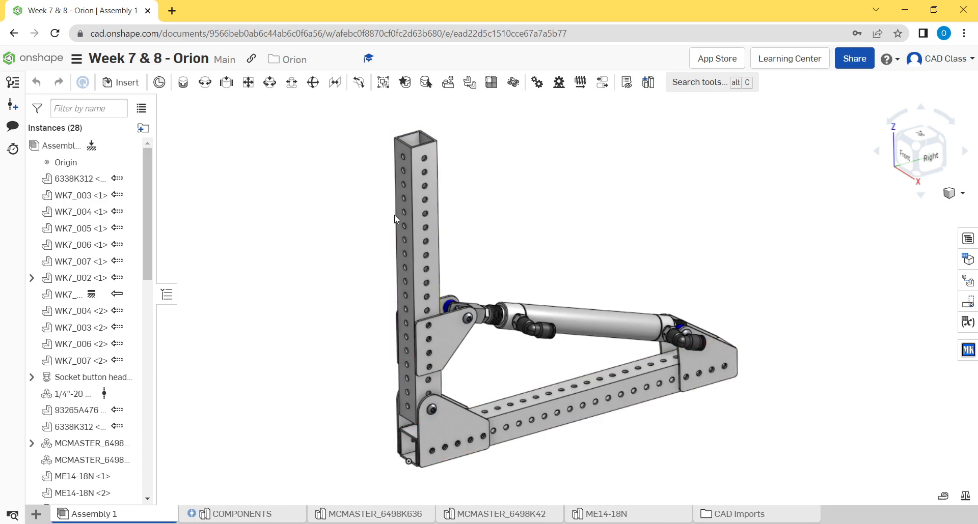
{"action": "middle_click_drag", "start_coordinate": [563, 181], "coordinate": [560, 192]}
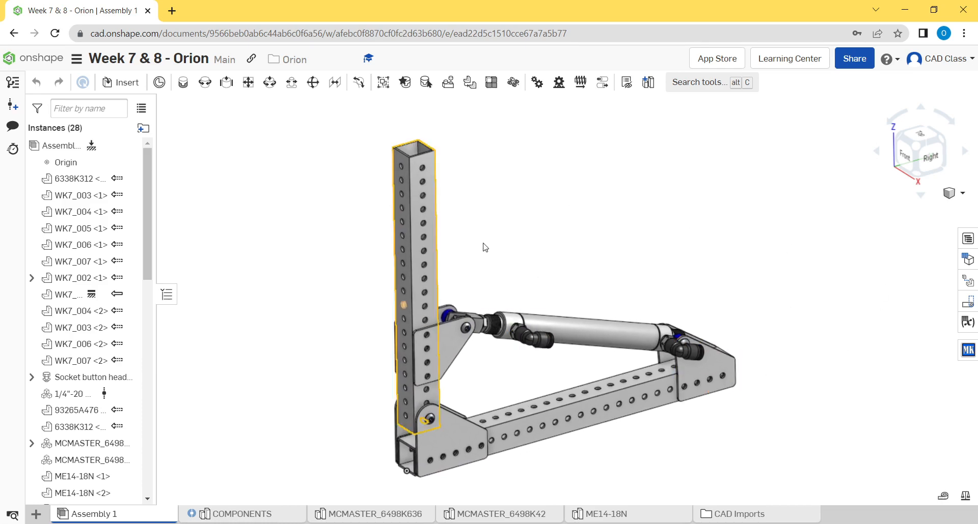
{"action": "middle_click_drag", "start_coordinate": [548, 235], "coordinate": [552, 221]}
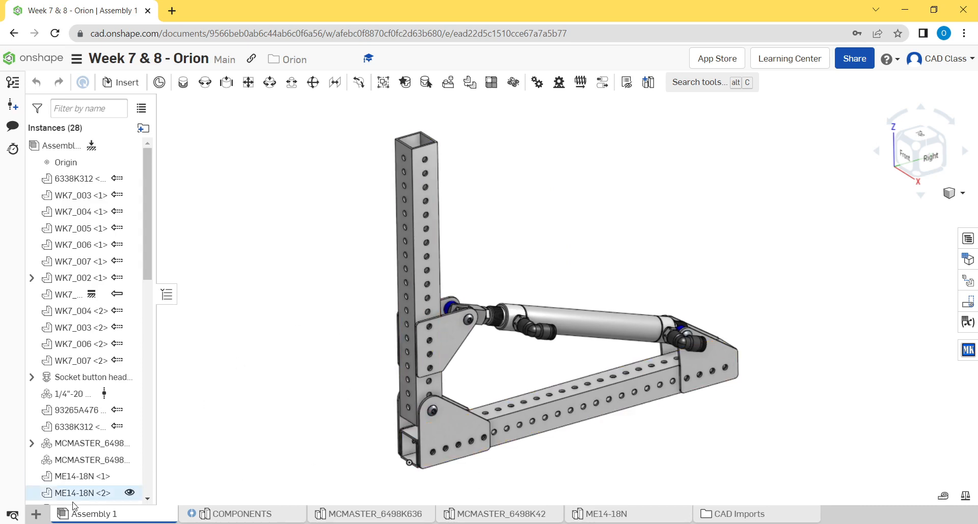
- Create a document folder named DRAWINGS and place it just before the CAD Imports folder
{"action": "left_click", "coordinate": [34, 515]}
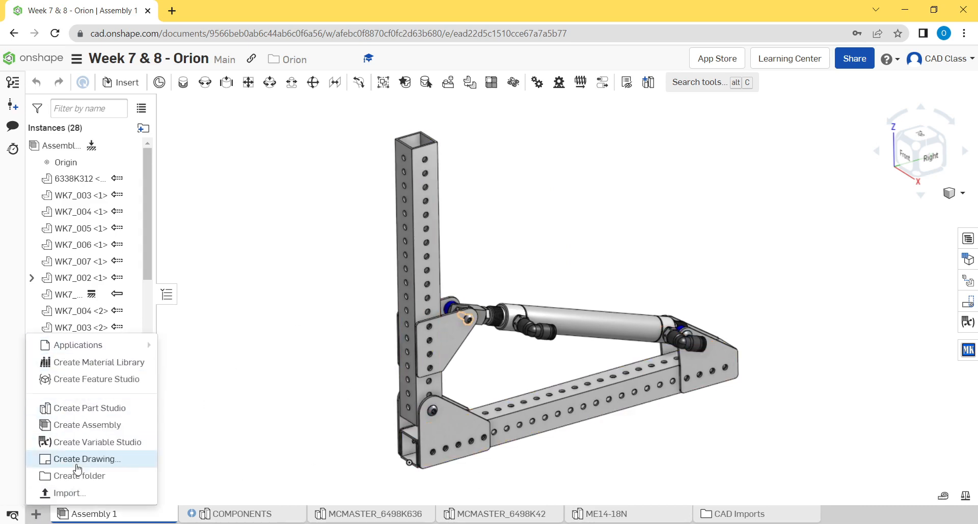
{"action": "type", "text": "D"}
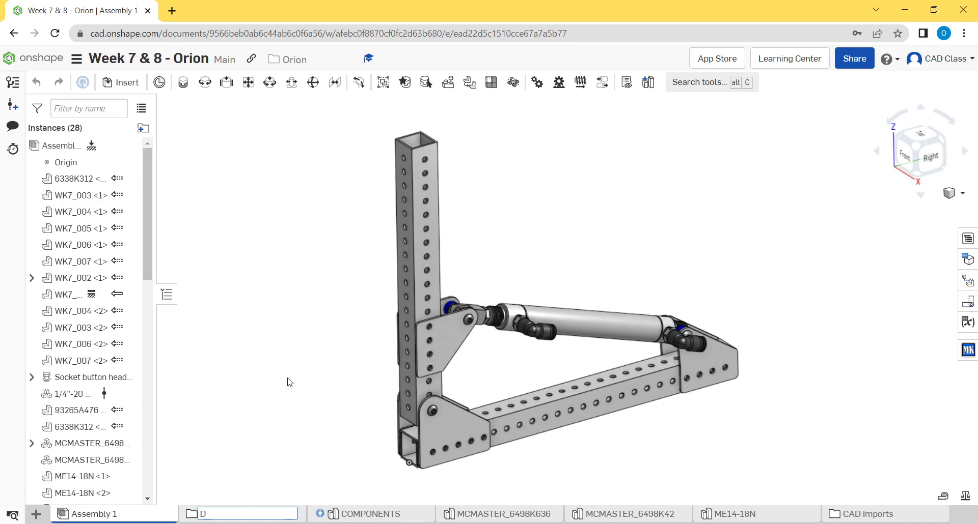
{"action": "type", "text": "RAWINGS"}
{"action": "key", "text": "Return"}
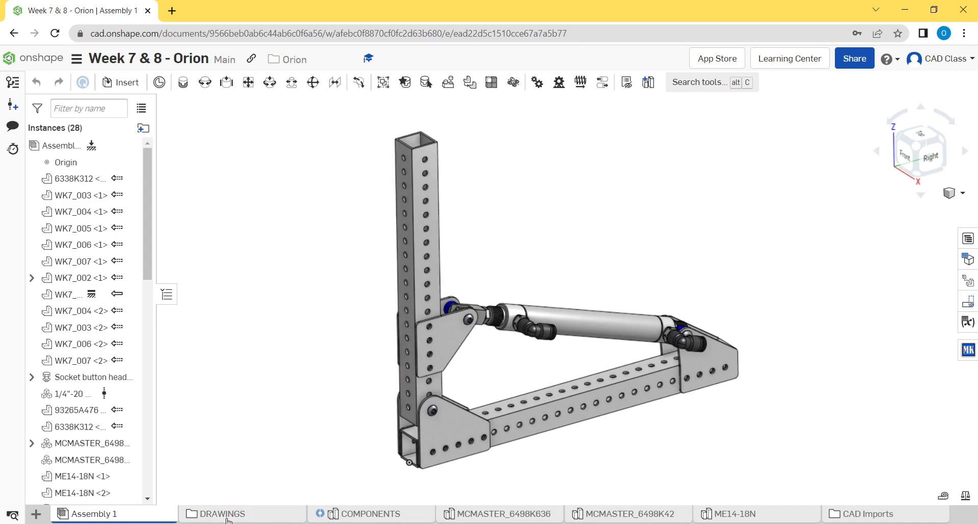
{"action": "left_click_drag", "start_coordinate": [228, 520], "coordinate": [770, 514]}
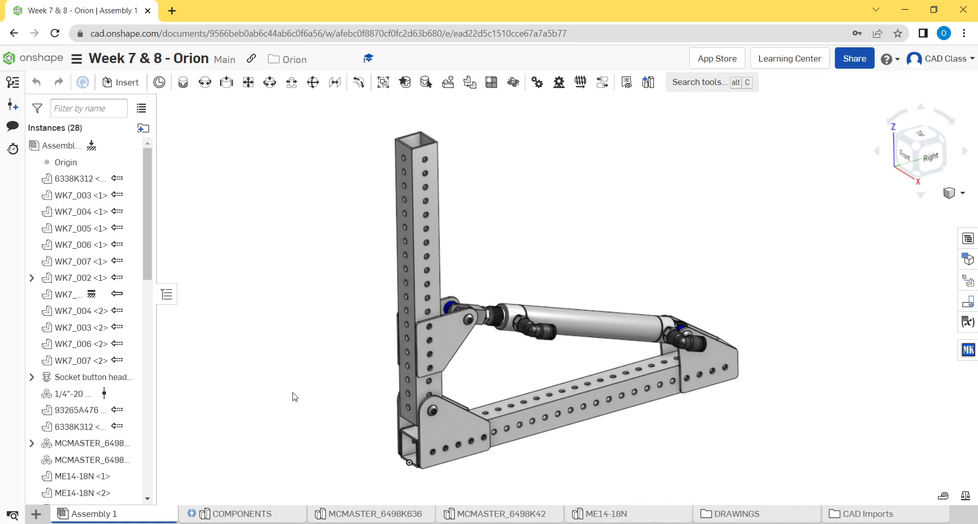
- Open the DRAWINGS folder
{"action": "mouse_move", "coordinate": [317, 233]}
{"action": "middle_mouse_down"}
{"action": "mouse_move", "coordinate": [306, 225]}
{"action": "mouse_move", "coordinate": [308, 236]}
{"action": "middle_mouse_up"}
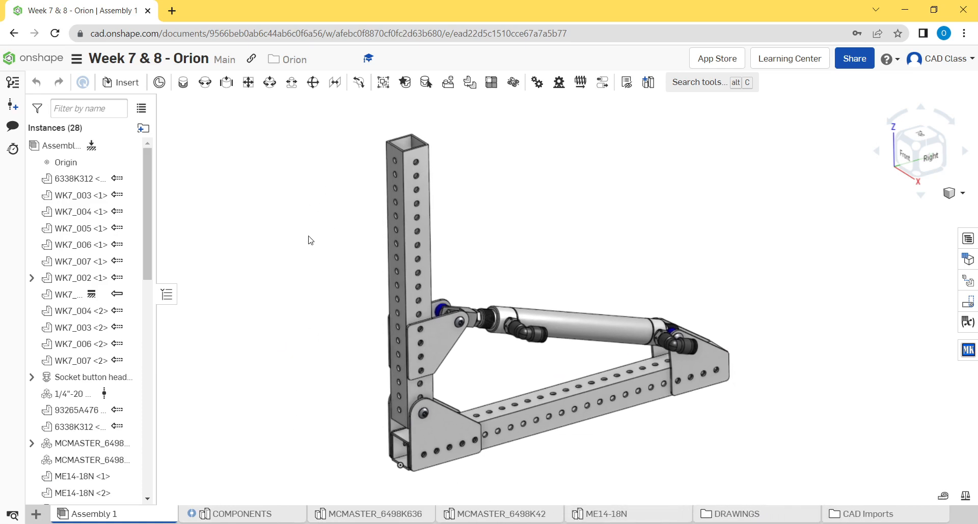
{"action": "middle_click_drag", "start_coordinate": [824, 424], "coordinate": [814, 415]}
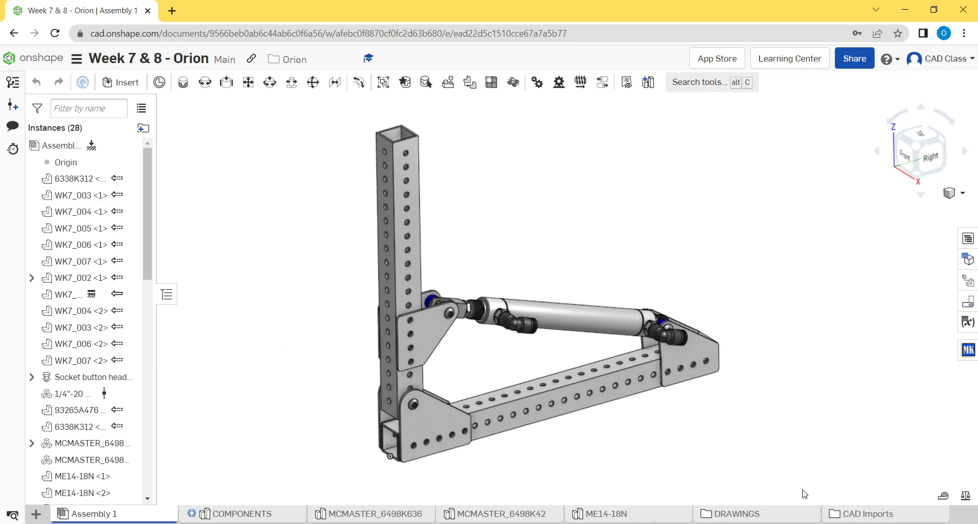
{"action": "left_click", "coordinate": [738, 515]}
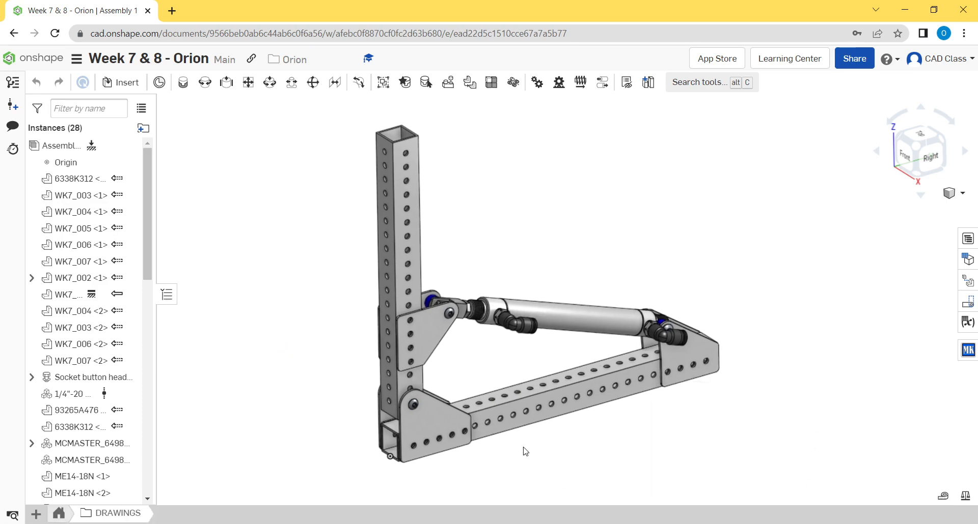
{"action": "middle_click_drag", "start_coordinate": [504, 221], "coordinate": [512, 228]}
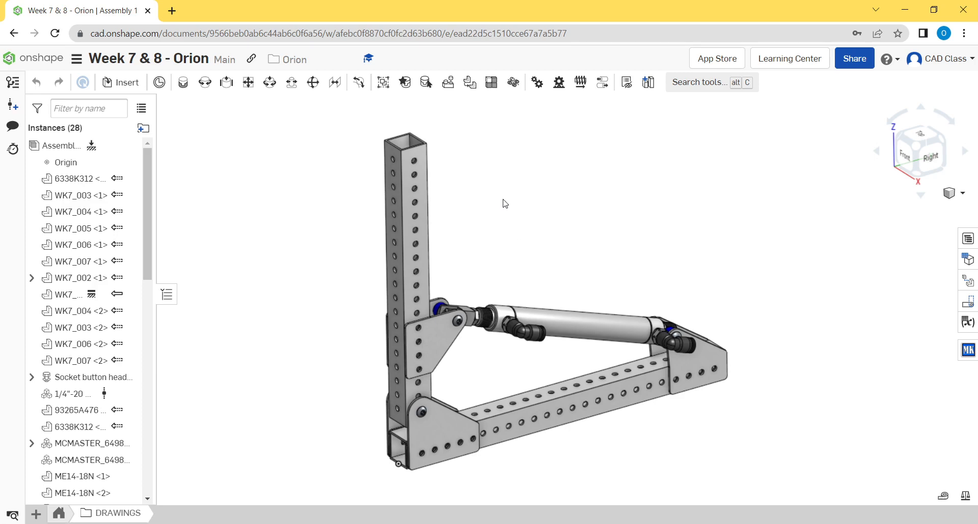
{"action": "middle_click_drag", "start_coordinate": [502, 201], "coordinate": [520, 206]}
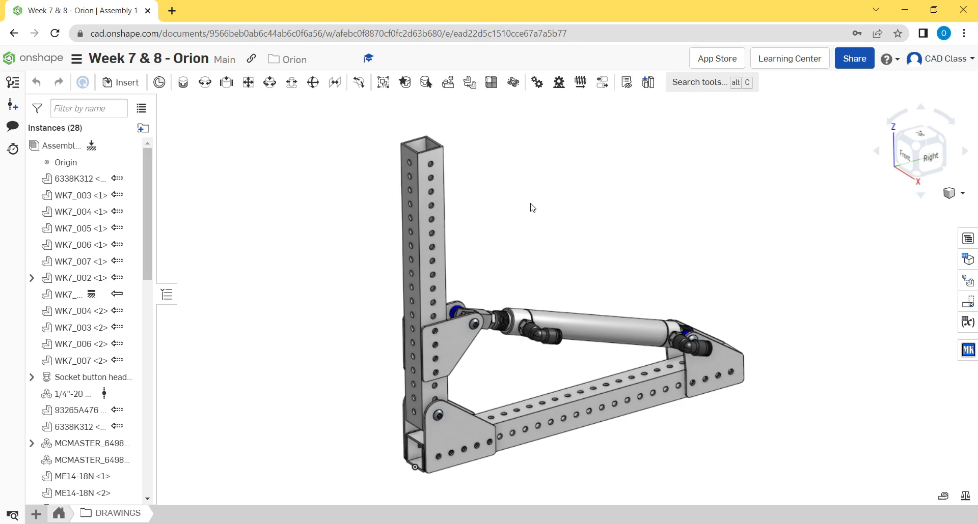
{"action": "middle_click_drag", "start_coordinate": [530, 207], "coordinate": [543, 187]}
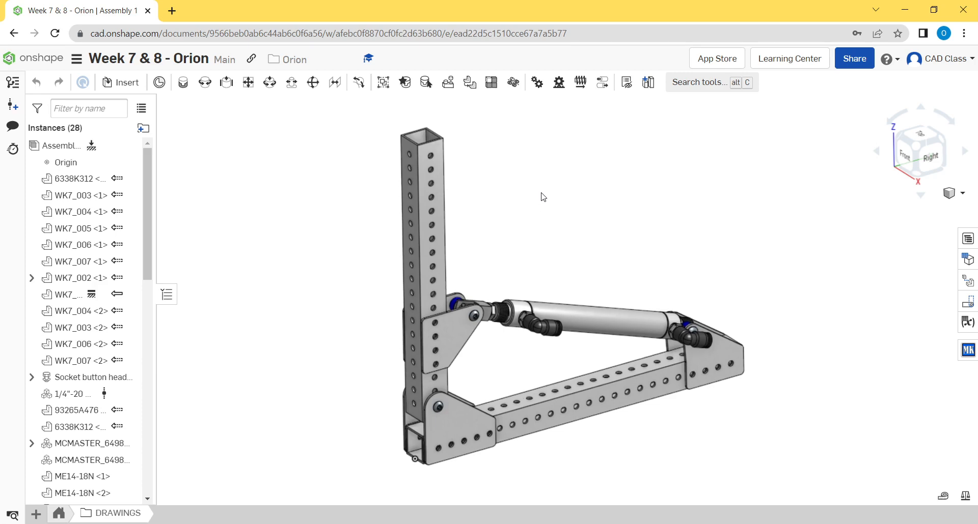
{"action": "mouse_move", "coordinate": [558, 197]}
{"action": "middle_mouse_down"}
{"action": "mouse_move", "coordinate": [544, 199]}
{"action": "mouse_move", "coordinate": [557, 194]}
{"action": "middle_mouse_up"}
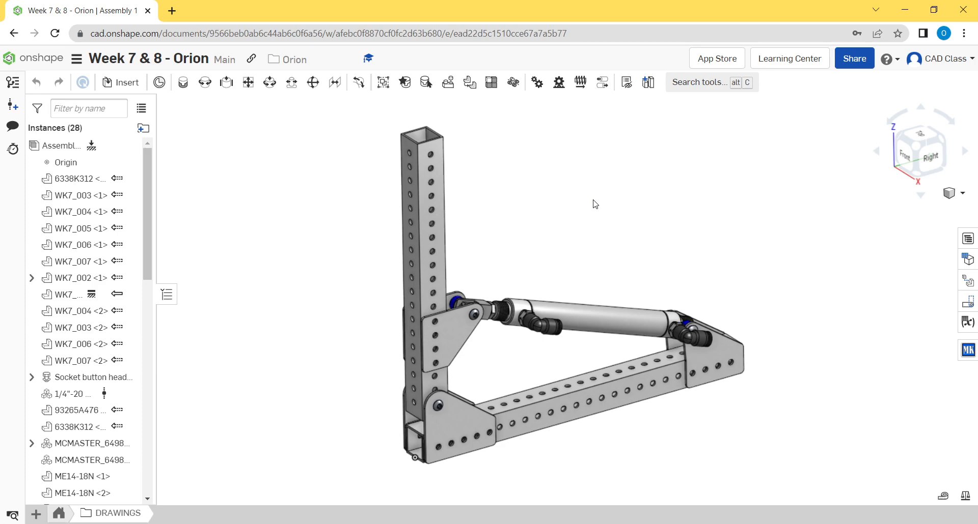
{"action": "middle_click_drag", "start_coordinate": [599, 194], "coordinate": [560, 195]}
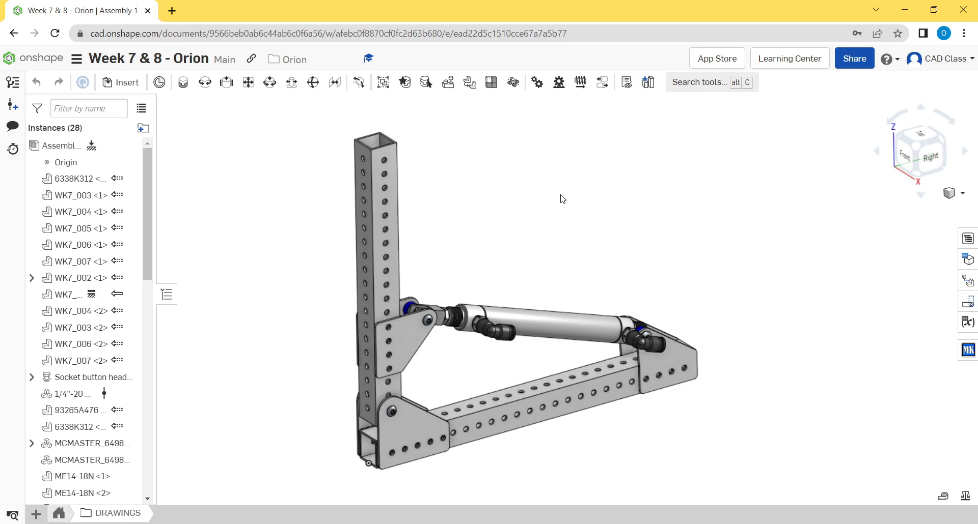
{"action": "middle_click_drag", "start_coordinate": [551, 159], "coordinate": [519, 177]}
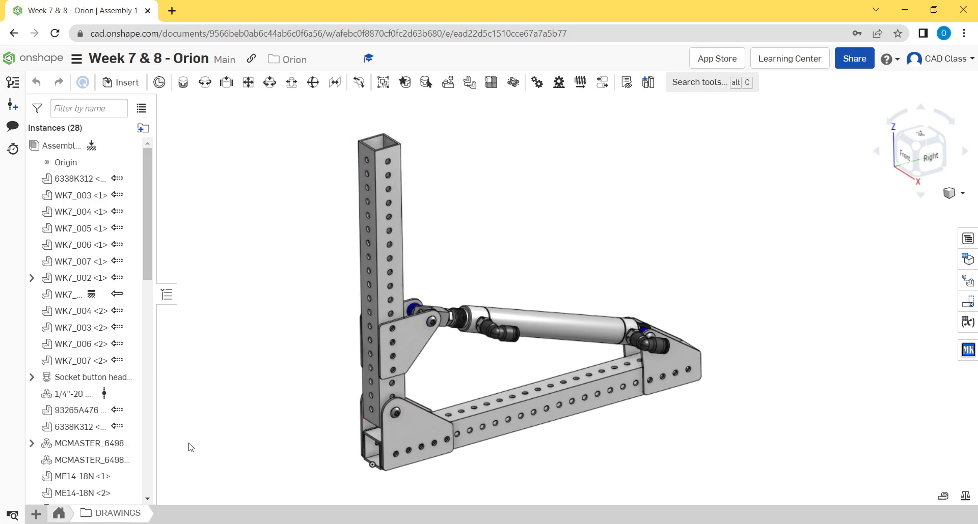
{"action": "middle_click_drag", "start_coordinate": [792, 352], "coordinate": [785, 361]}
{"action": "middle_click_drag", "start_coordinate": [212, 431], "coordinate": [209, 422]}
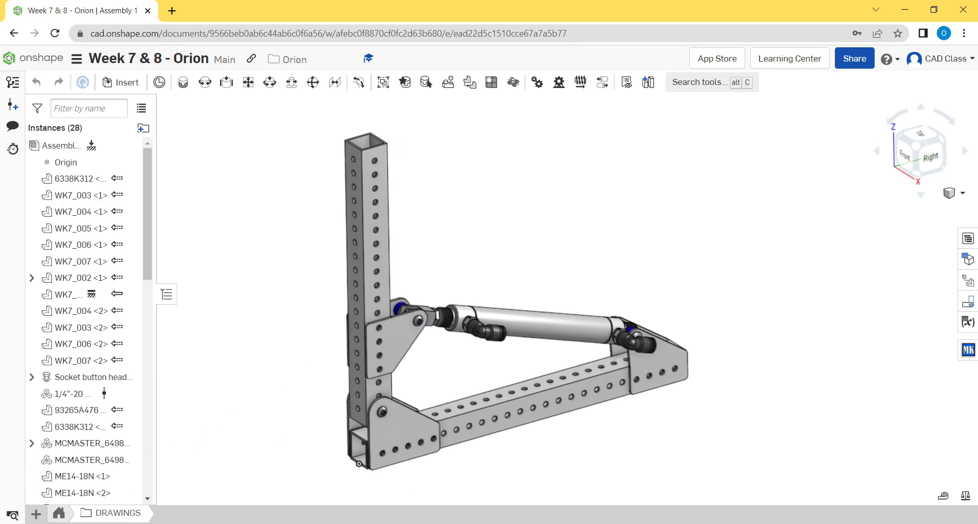
- Create a new drawing inside the DRAWINGS folder from the ANSI_A_INCH.dwt template with no views
{"action": "left_click", "coordinate": [36, 515]}
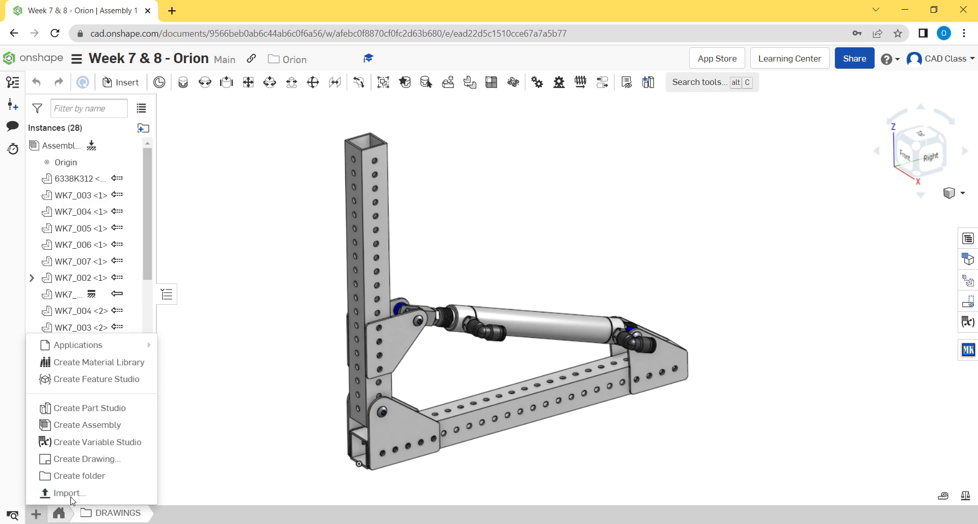
{"action": "left_click", "coordinate": [65, 461]}
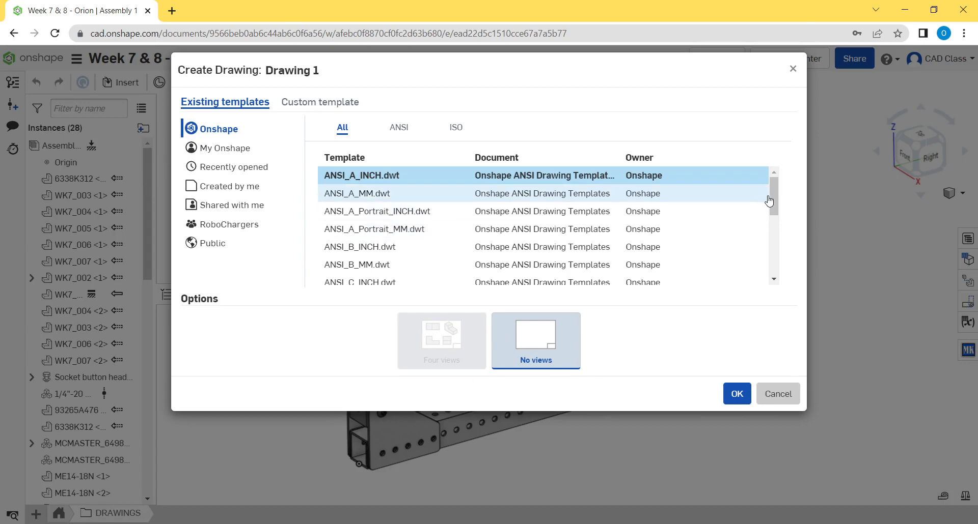
{"action": "left_click_drag", "start_coordinate": [773, 198], "coordinate": [772, 199]}
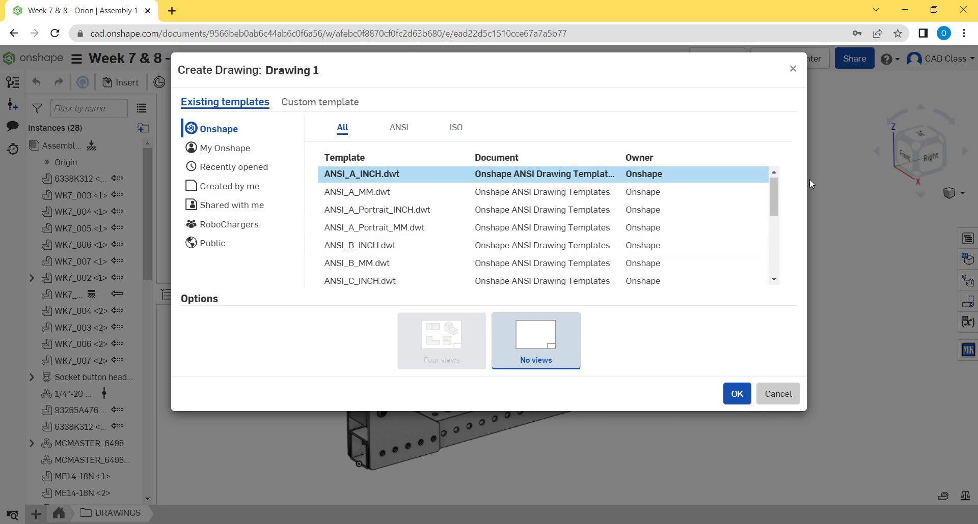
{"action": "left_click_drag", "start_coordinate": [772, 200], "coordinate": [768, 179]}
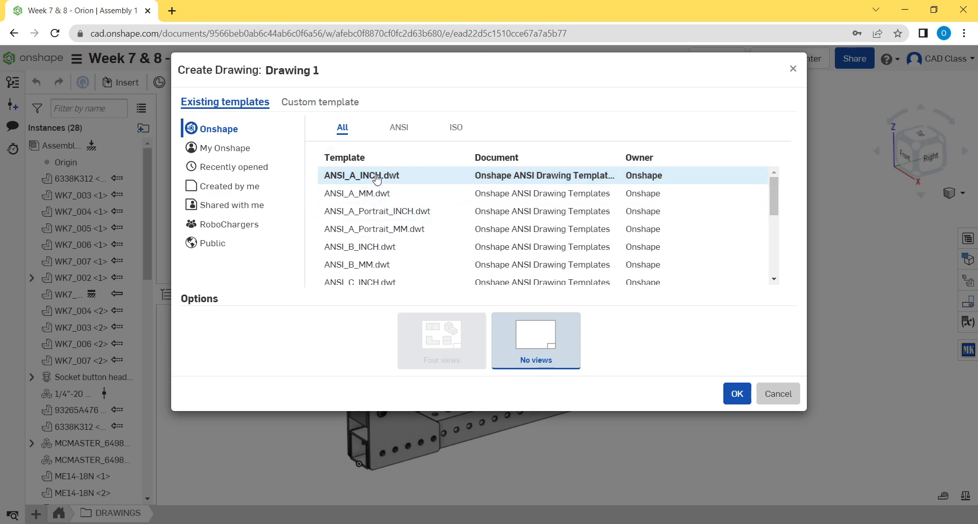
{"action": "left_click_drag", "start_coordinate": [363, 175], "coordinate": [361, 174]}
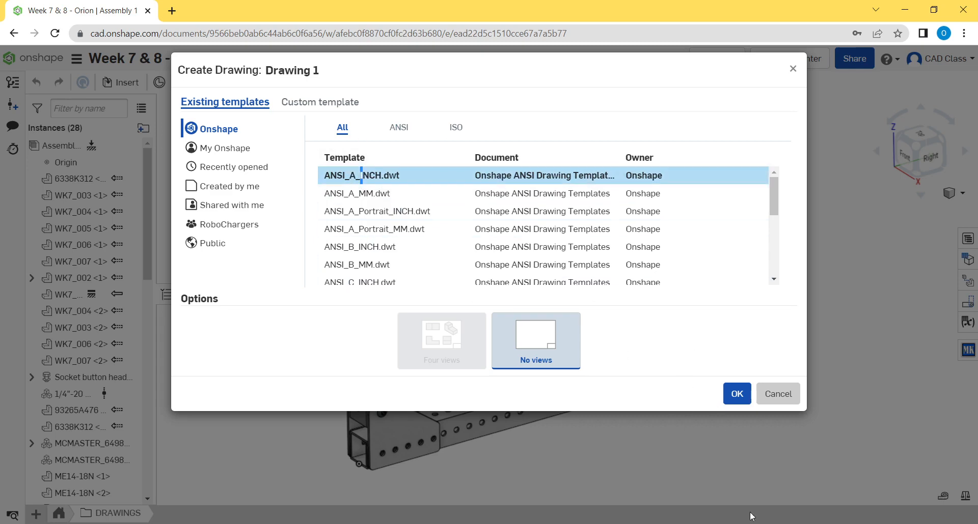
{"action": "left_click", "coordinate": [736, 394]}
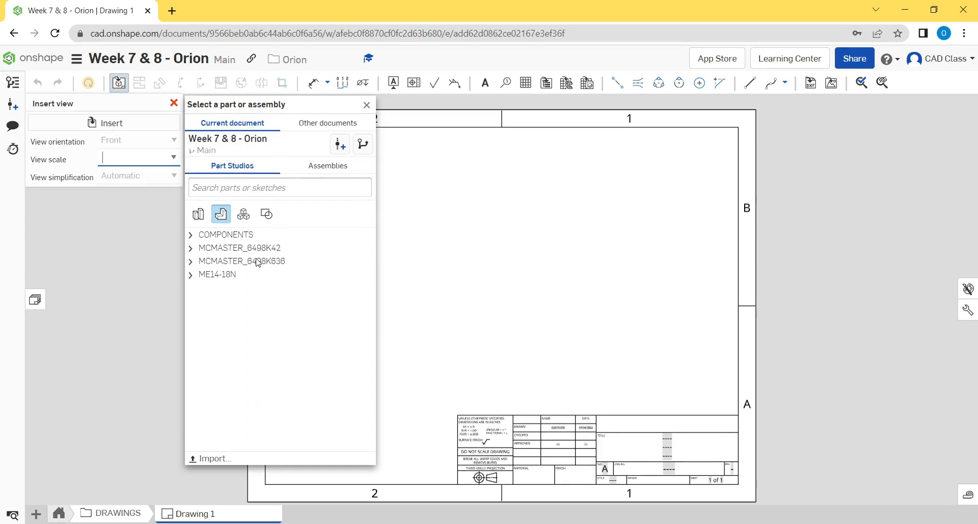
- Insert a Right view of the sloped six-hole bracket plate from COMPONENTS at 1:1 scale near the middle of the sheet
{"action": "left_click", "coordinate": [190, 238]}
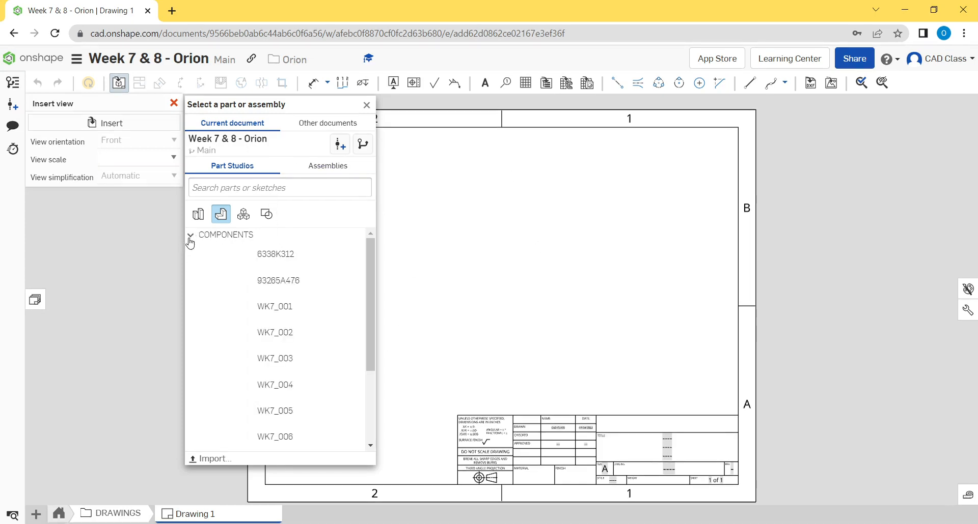
{"action": "left_click_drag", "start_coordinate": [366, 264], "coordinate": [367, 322]}
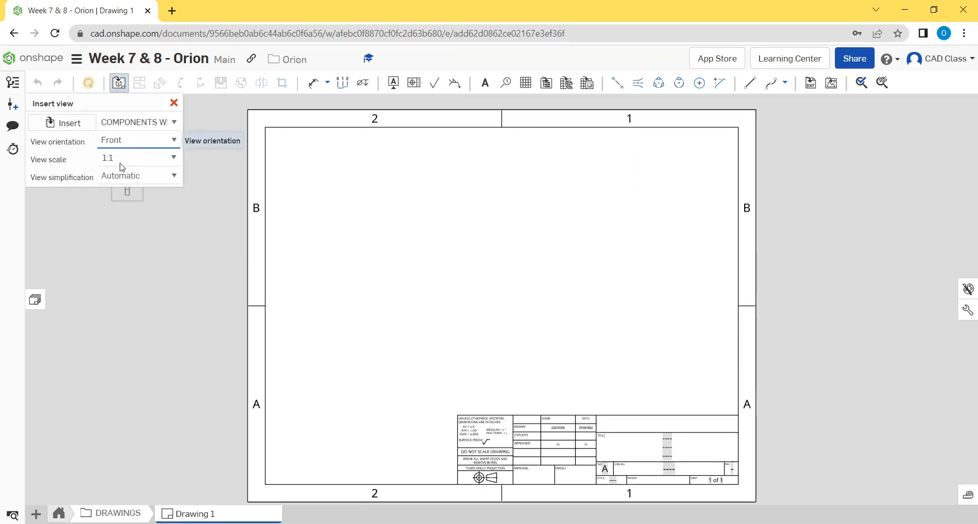
{"action": "left_click", "coordinate": [116, 183]}
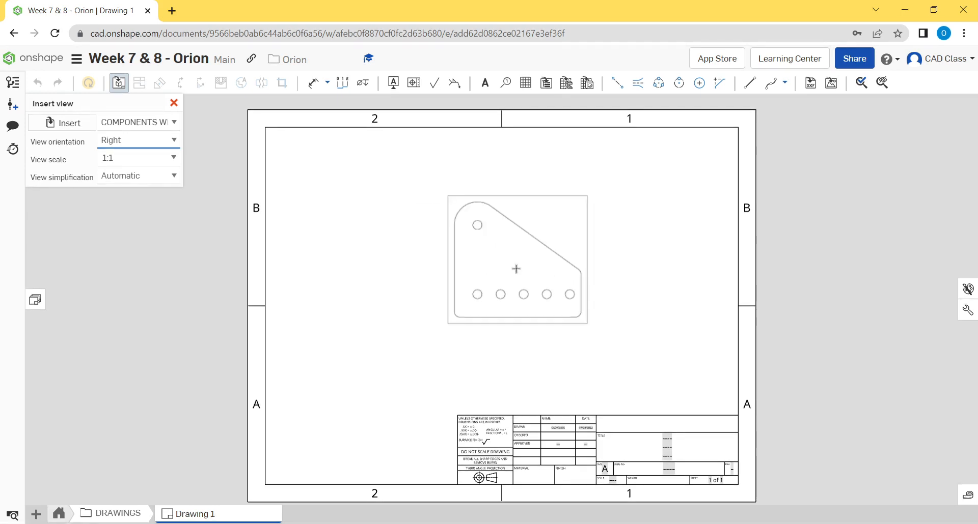
{"action": "left_click", "coordinate": [496, 286]}
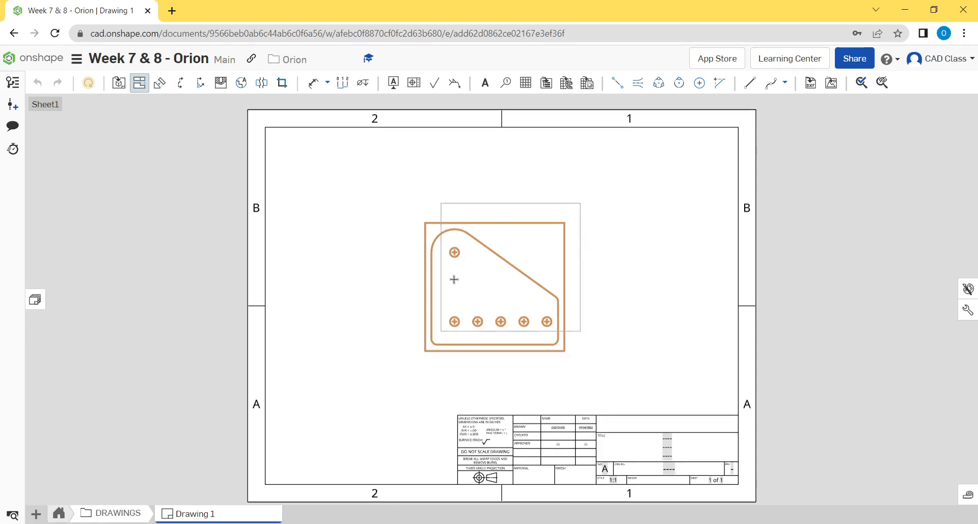
- Project an edge view to the left of the bracket plate view and shift the plate view up and to the right
{"action": "left_click", "coordinate": [352, 292]}
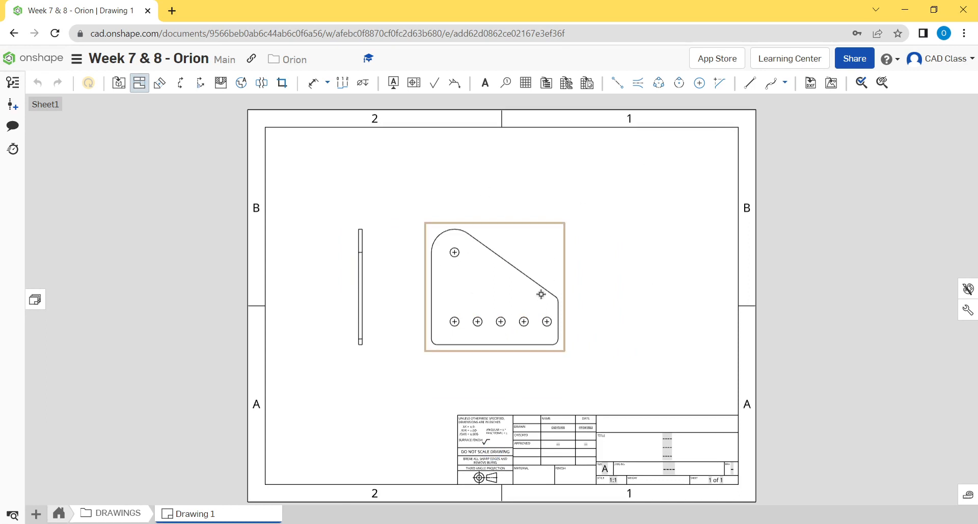
{"action": "key", "text": "Escape"}
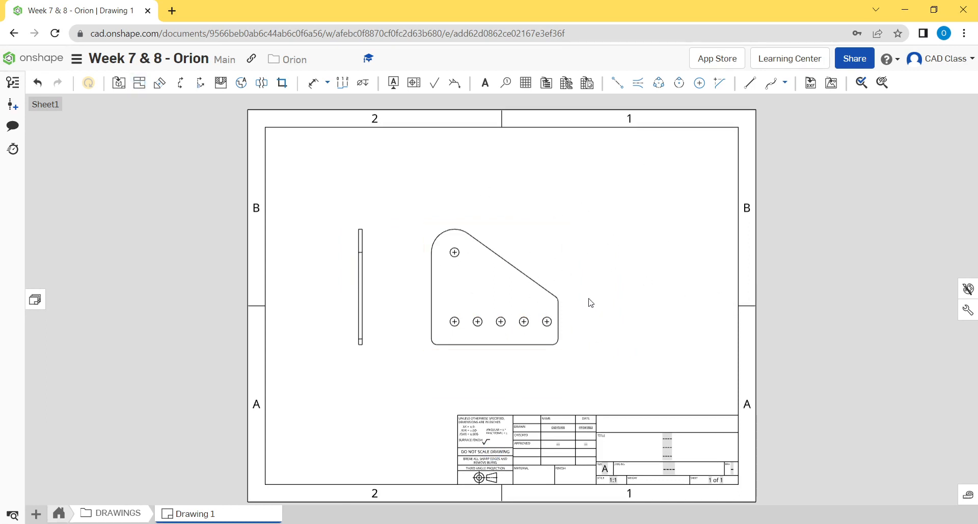
{"action": "mouse_move", "coordinate": [572, 282]}
{"action": "left_mouse_down"}
{"action": "mouse_move", "coordinate": [603, 280]}
{"action": "mouse_move", "coordinate": [591, 188]}
{"action": "mouse_move", "coordinate": [600, 220]}
{"action": "left_mouse_up"}
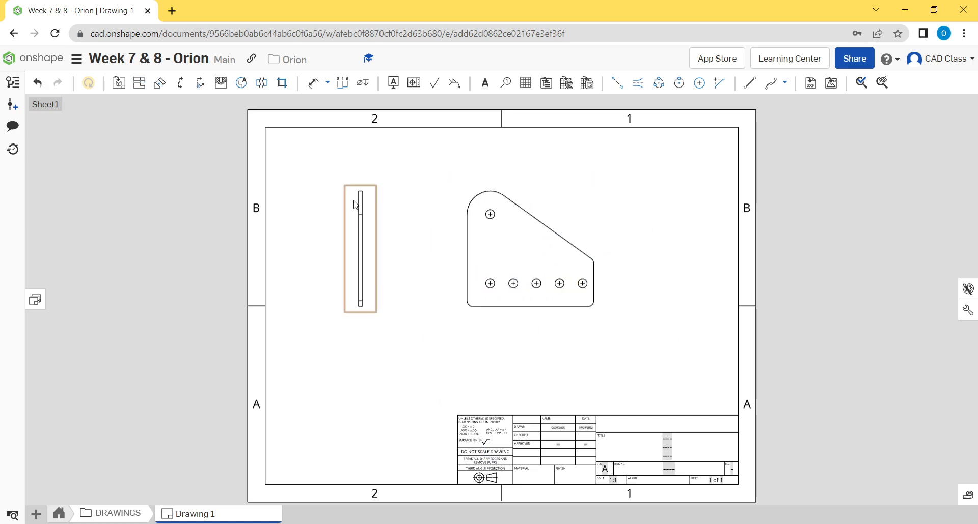
- Shift the edge view slightly right toward the bracket plate view, and reposition the plate view lower and further right on the sheet
{"action": "left_click_drag", "start_coordinate": [374, 222], "coordinate": [392, 298]}
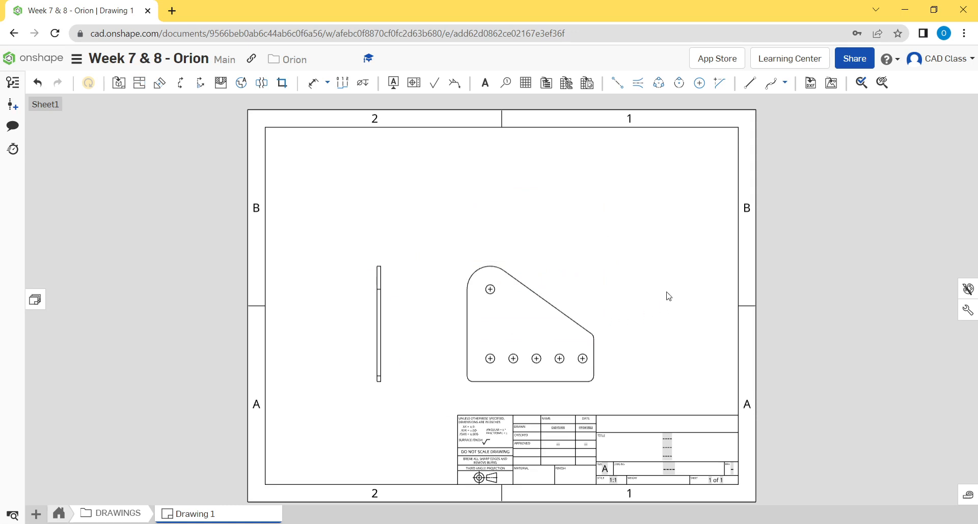
{"action": "left_click_drag", "start_coordinate": [601, 299], "coordinate": [607, 223]}
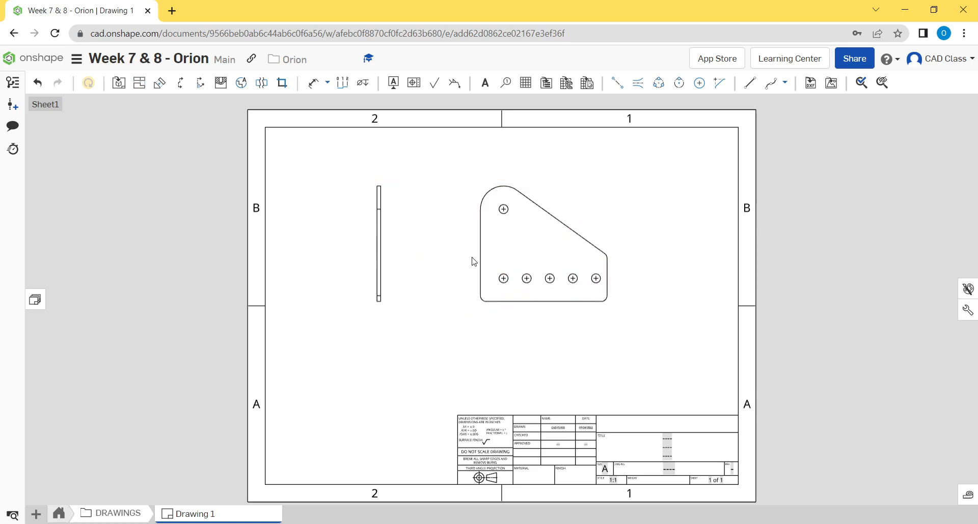
{"action": "mouse_move", "coordinate": [479, 270]}
{"action": "left_mouse_down"}
{"action": "mouse_move", "coordinate": [442, 319]}
{"action": "mouse_move", "coordinate": [463, 338]}
{"action": "left_mouse_up"}
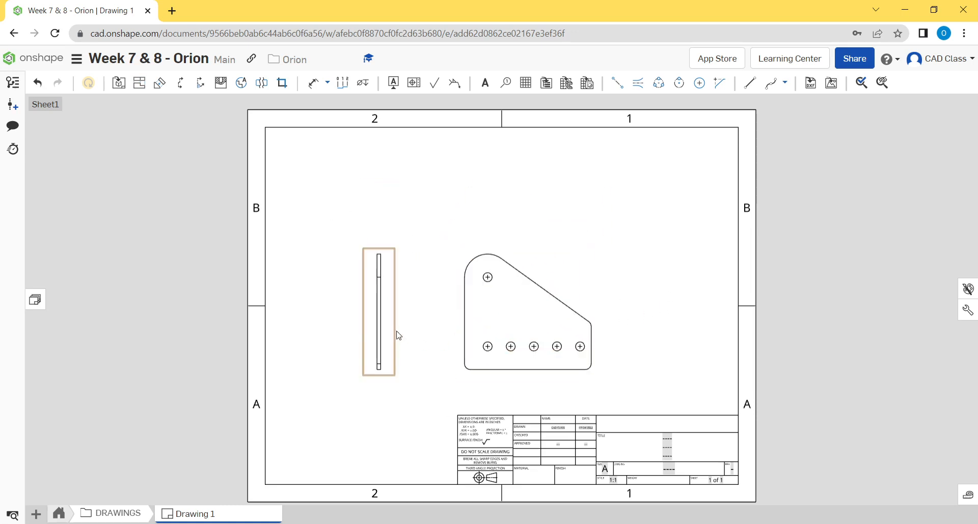
{"action": "left_click_drag", "start_coordinate": [591, 283], "coordinate": [617, 280]}
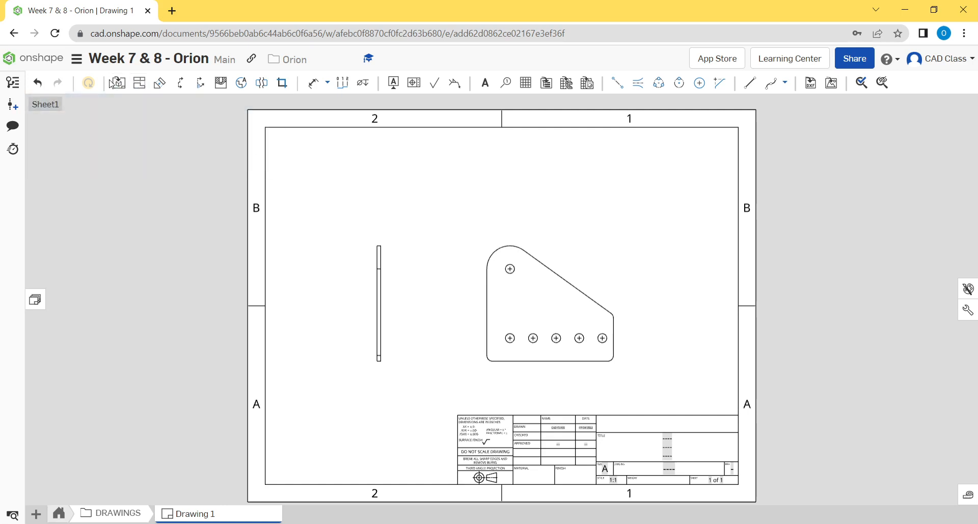
- Project an edge view straight above the bracket plate view and undo that projection
{"action": "left_click", "coordinate": [141, 89]}
{"action": "left_click", "coordinate": [535, 306]}
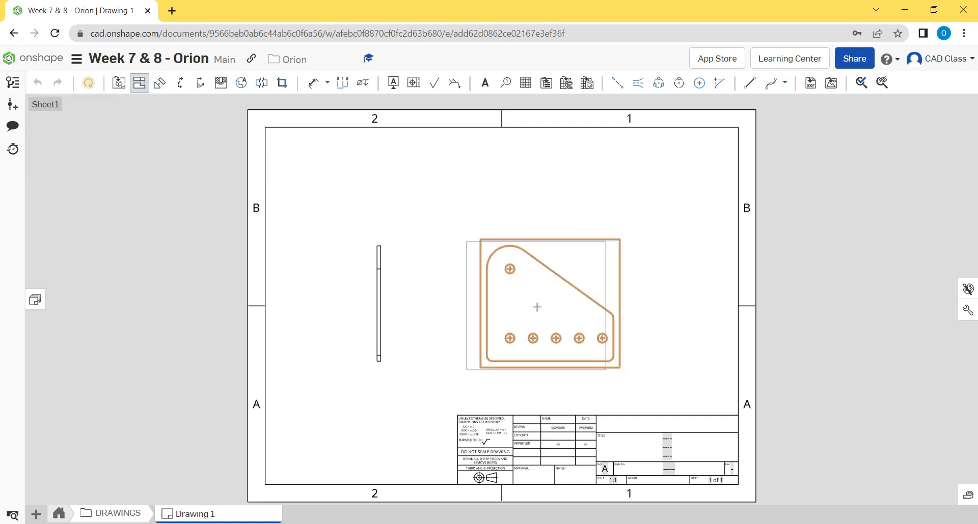
{"action": "left_click", "coordinate": [545, 188]}
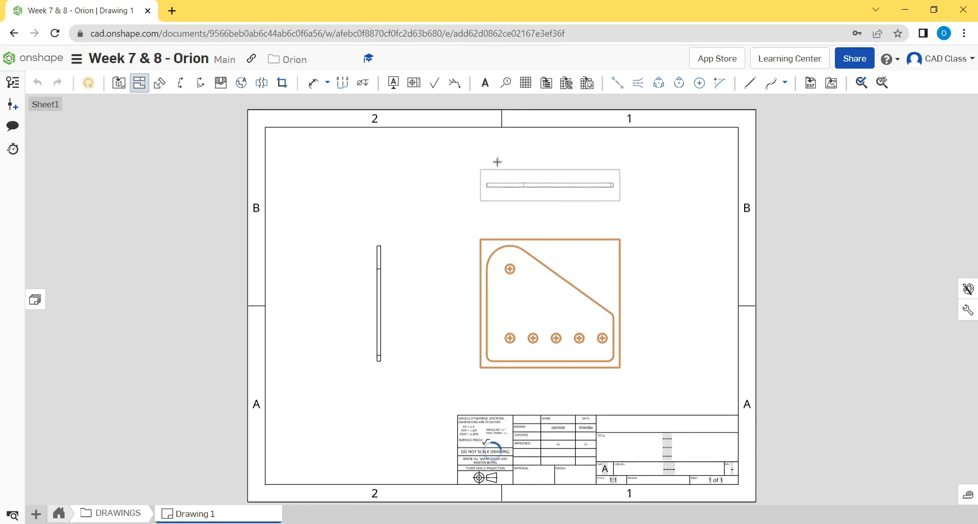
{"action": "key", "text": "Escape"}
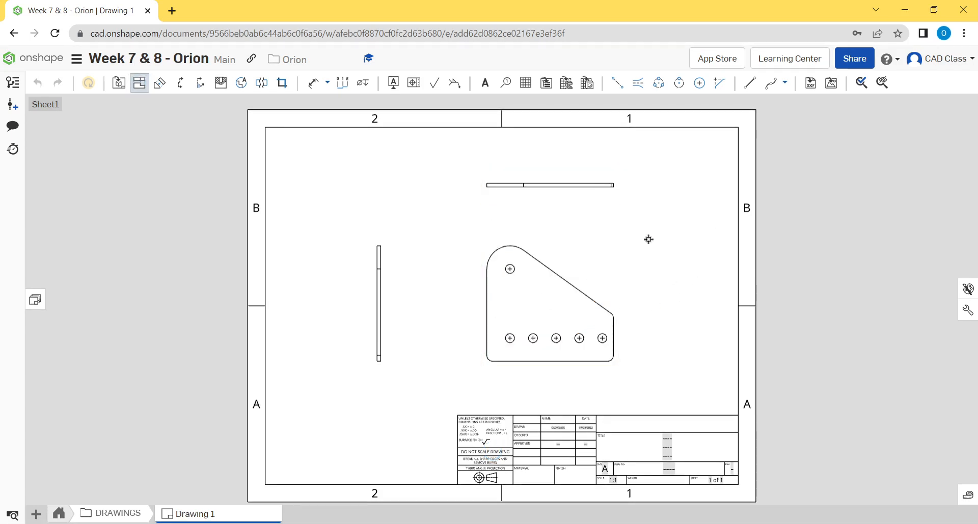
{"action": "key", "text": "ctrl+z"}
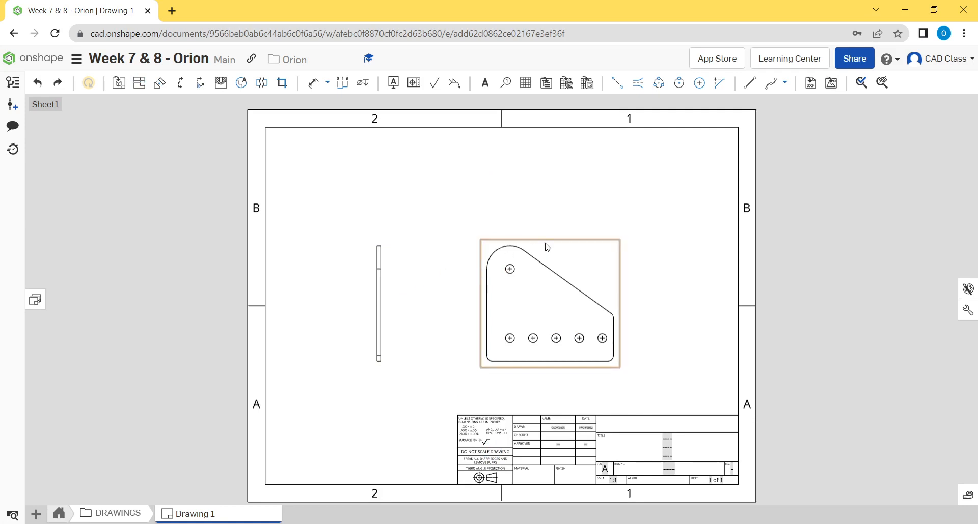
- Move the bracket plate view down and slightly left on the sheet
{"action": "mouse_move", "coordinate": [427, 199]}
{"action": "middle_mouse_down"}
{"action": "mouse_move", "coordinate": [414, 206]}
{"action": "mouse_move", "coordinate": [493, 217]}
{"action": "middle_mouse_up"}
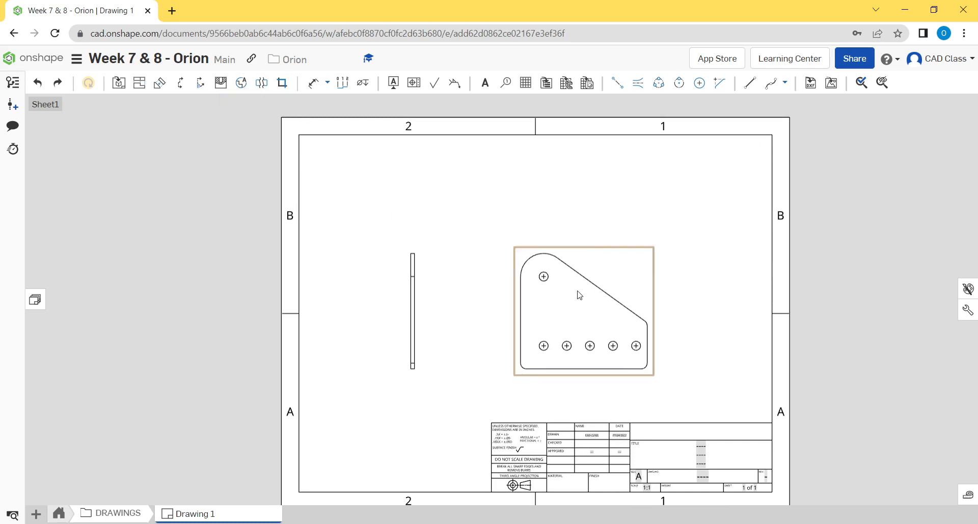
{"action": "left_click_drag", "start_coordinate": [589, 253], "coordinate": [584, 276]}
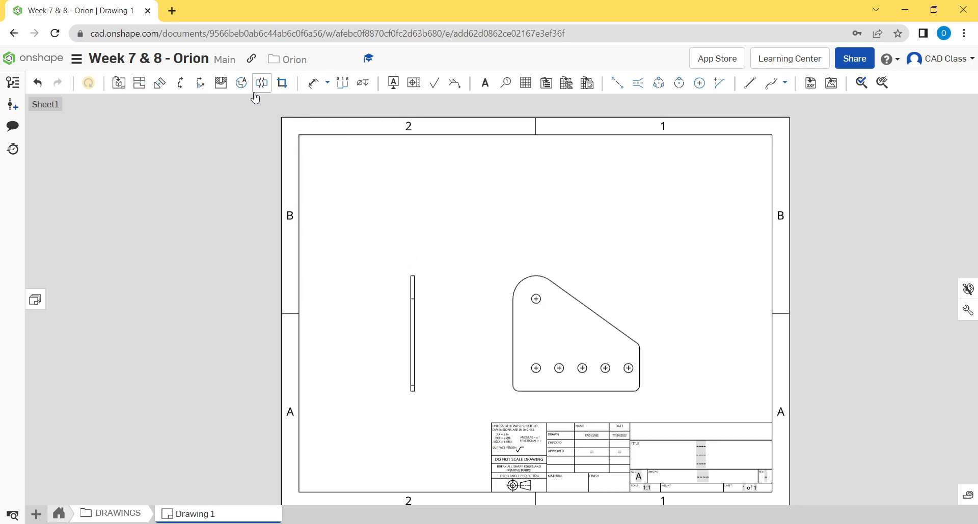
- Create a 2:1 detail view A around the plate's top hole and rounded corner, placed in the sheet's upper right area
{"action": "left_click", "coordinate": [241, 84]}
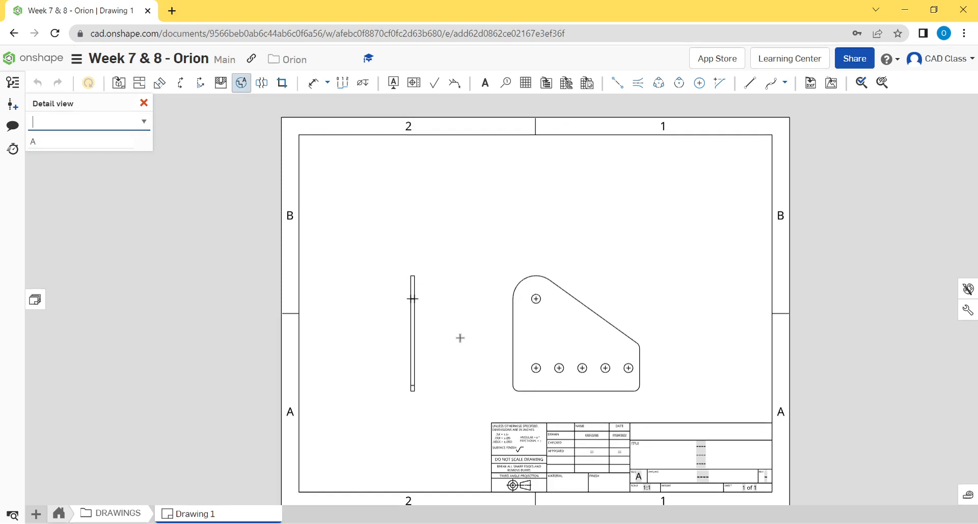
{"action": "left_click", "coordinate": [535, 298]}
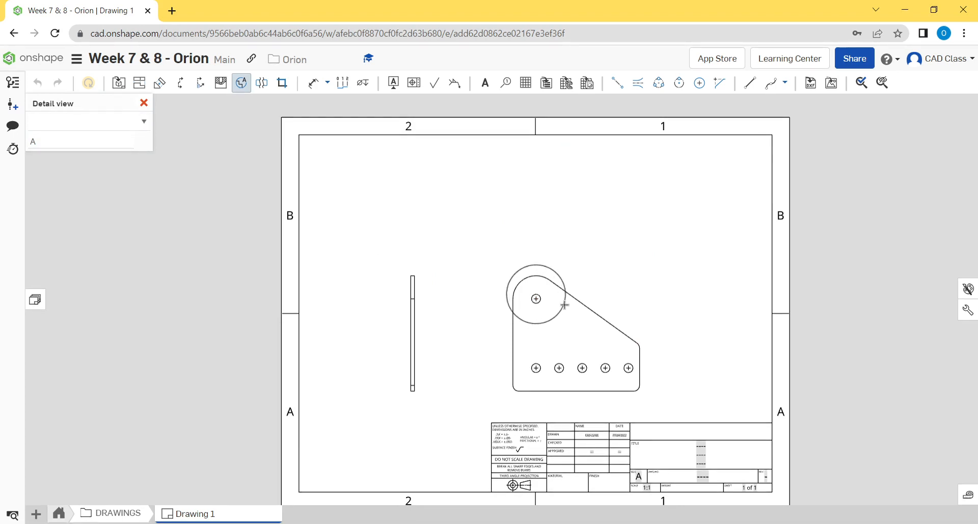
{"action": "left_click", "coordinate": [564, 306]}
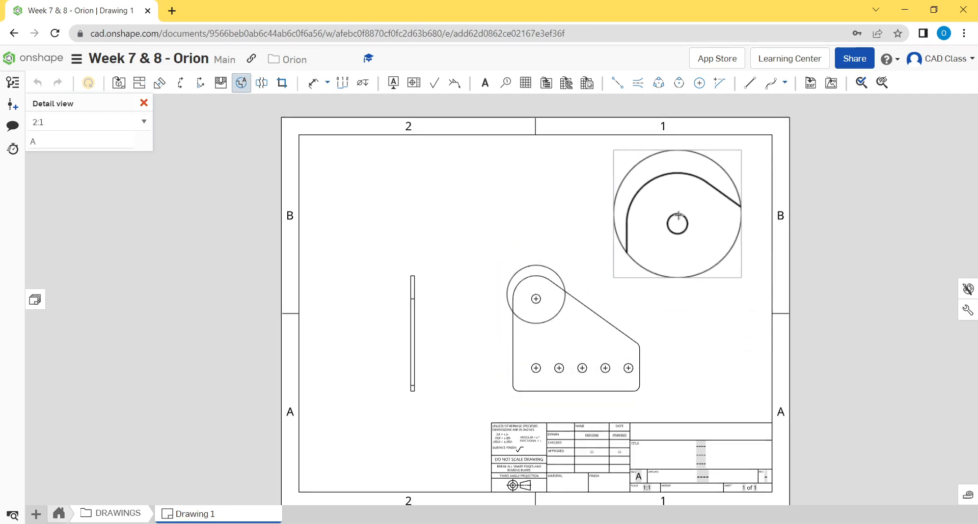
{"action": "left_click", "coordinate": [730, 186]}
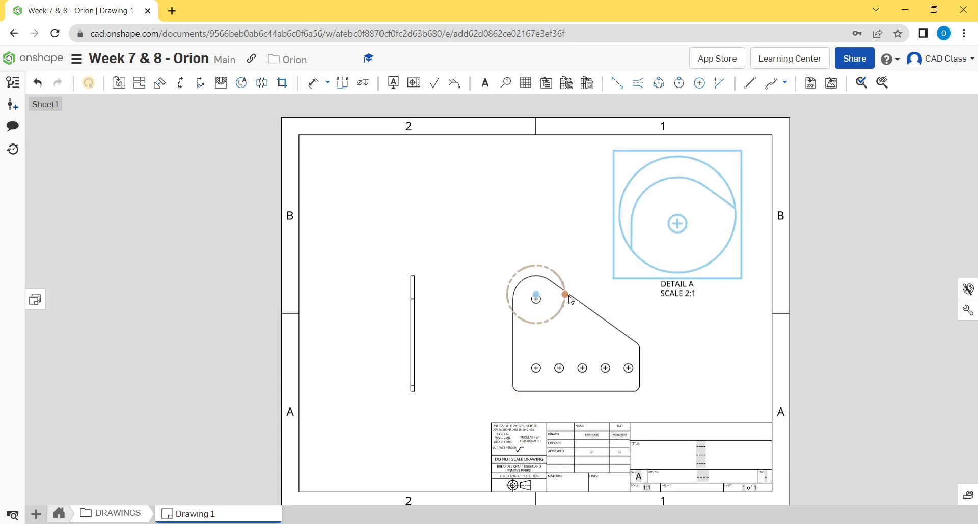
- Adjust detail A's boundary circle around the plate's top hole and place its label at the circle's upper left
{"action": "left_click_drag", "start_coordinate": [564, 294], "coordinate": [515, 274]}
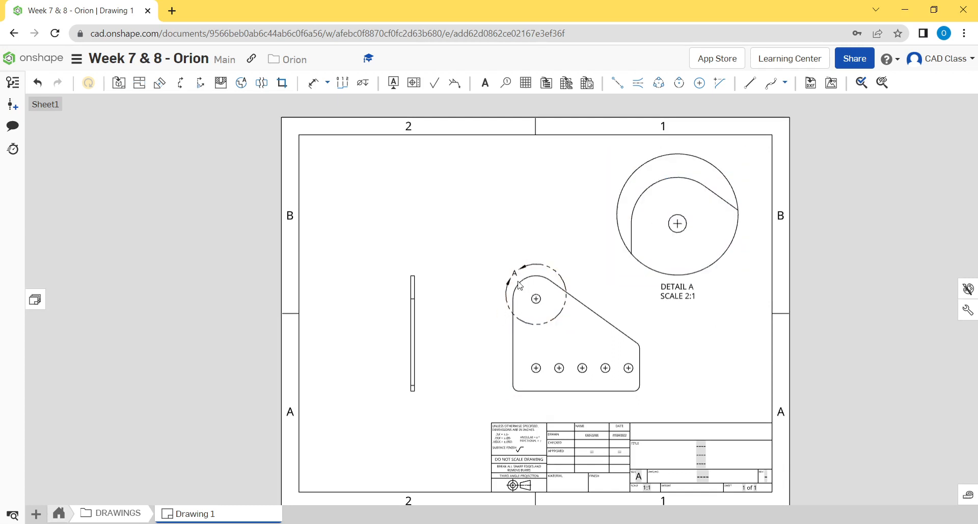
{"action": "mouse_move", "coordinate": [535, 298]}
{"action": "left_mouse_down"}
{"action": "mouse_move", "coordinate": [528, 296]}
{"action": "mouse_move", "coordinate": [536, 295]}
{"action": "left_mouse_up"}
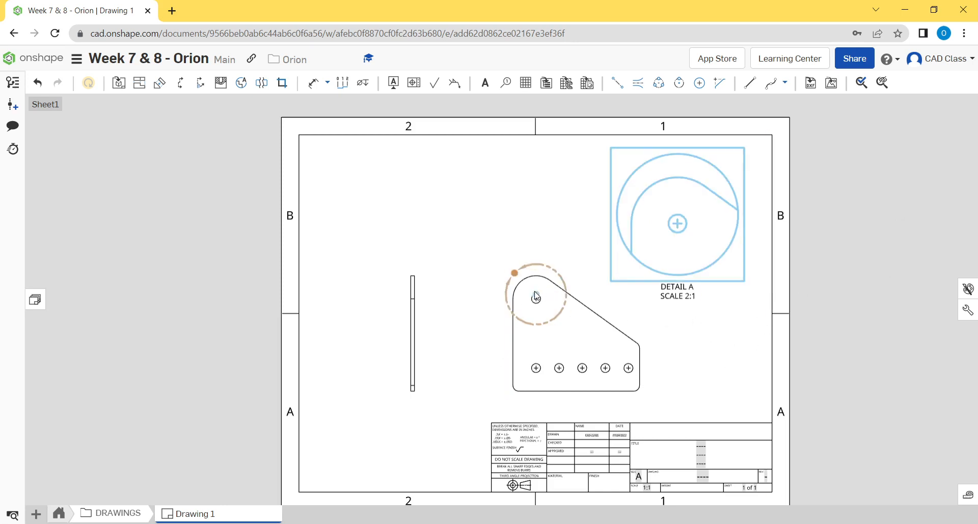
{"action": "left_click", "coordinate": [512, 307]}
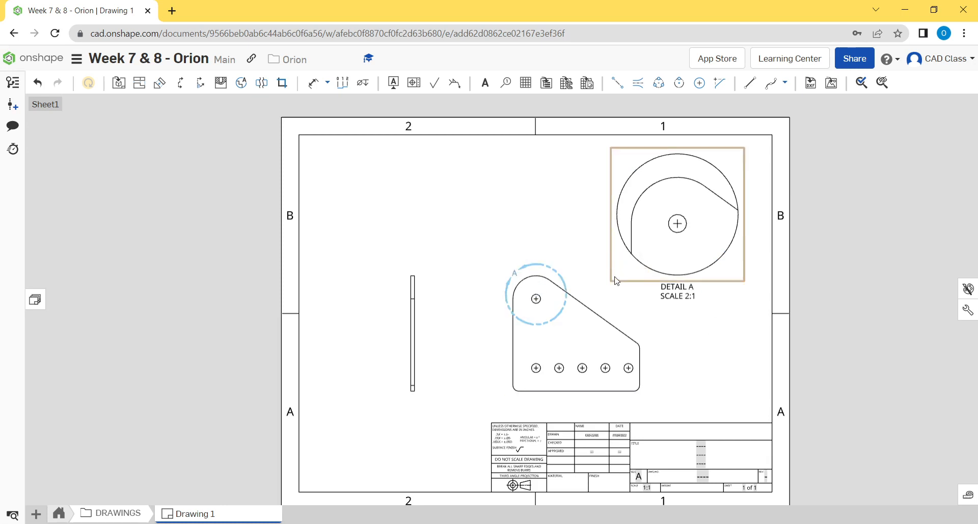
- Shift detail view A slightly up and right, and delete it from the sheet
{"action": "mouse_move", "coordinate": [613, 267]}
{"action": "left_mouse_down"}
{"action": "mouse_move", "coordinate": [606, 278]}
{"action": "mouse_move", "coordinate": [619, 264]}
{"action": "left_mouse_up"}
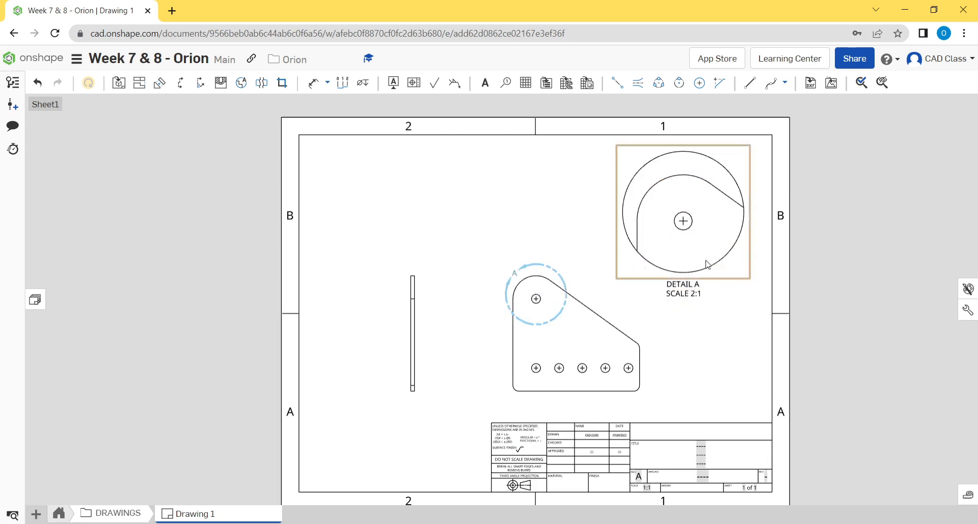
{"action": "left_click", "coordinate": [755, 276]}
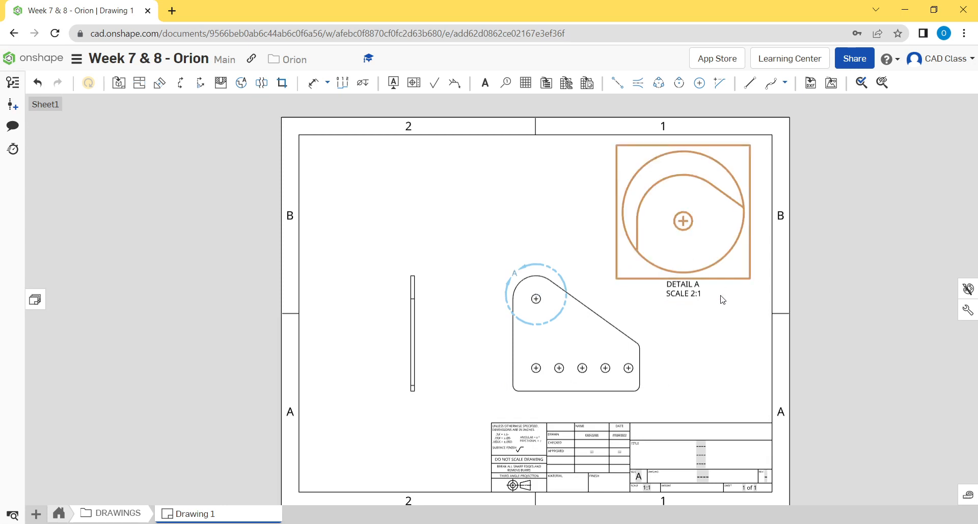
{"action": "key", "text": "Delete"}
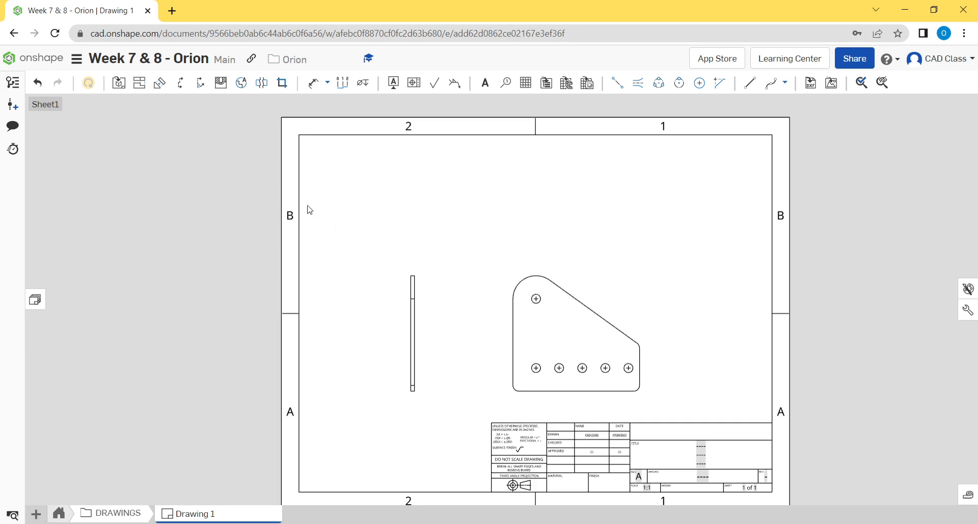
- Create a vertical section view A-A through the plate's leftmost holes and place it to the right of the plate view
{"action": "left_click", "coordinate": [182, 83]}
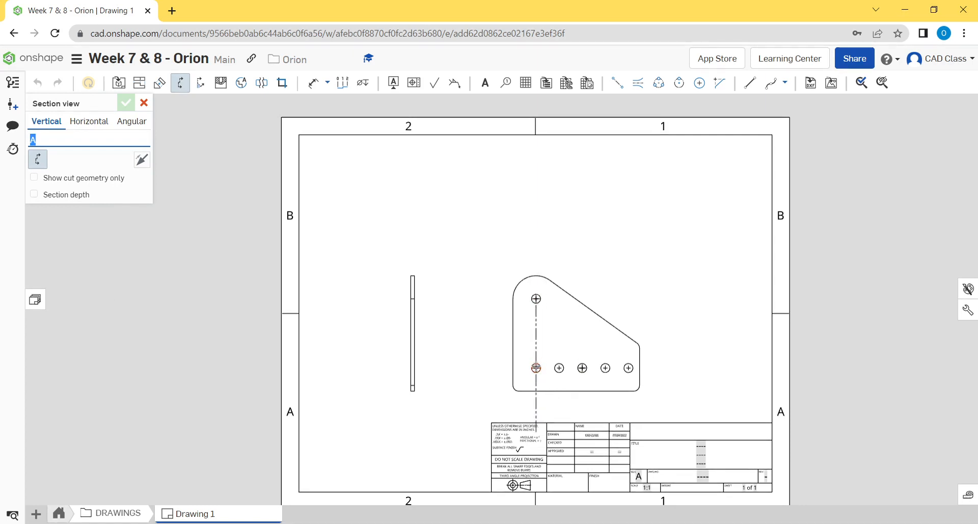
{"action": "left_click", "coordinate": [536, 368]}
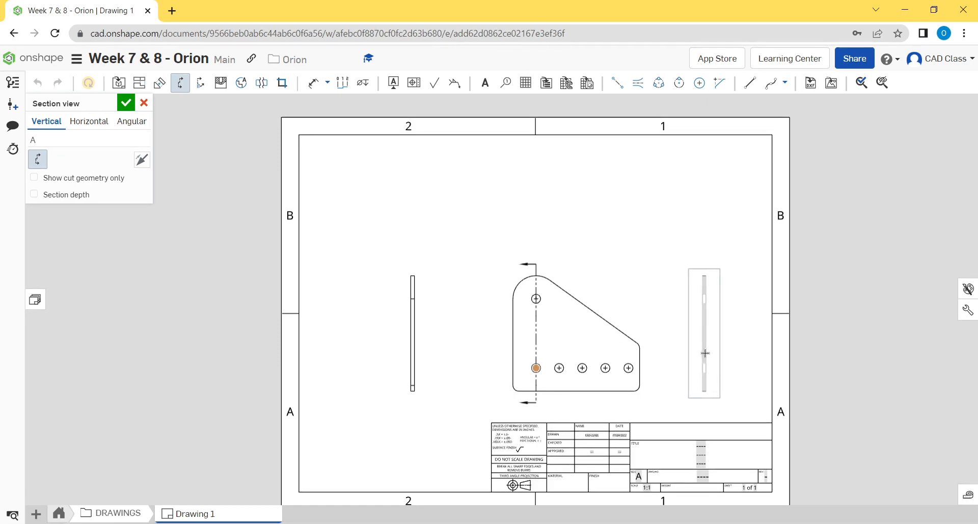
{"action": "left_click", "coordinate": [703, 337]}
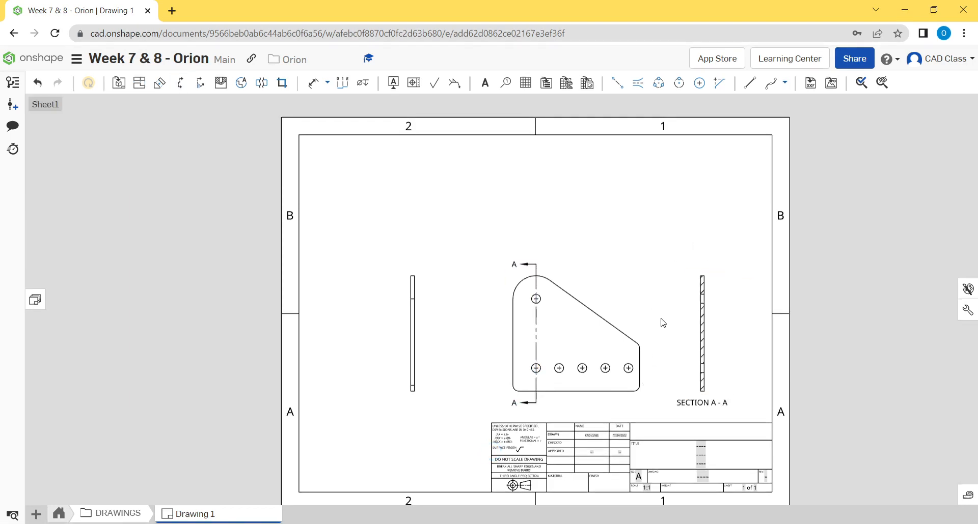
- Delete the section A-A view together with its cutting line
{"action": "scroll", "coordinate": [704, 374], "scroll_direction": "up", "scroll_amount": 5}
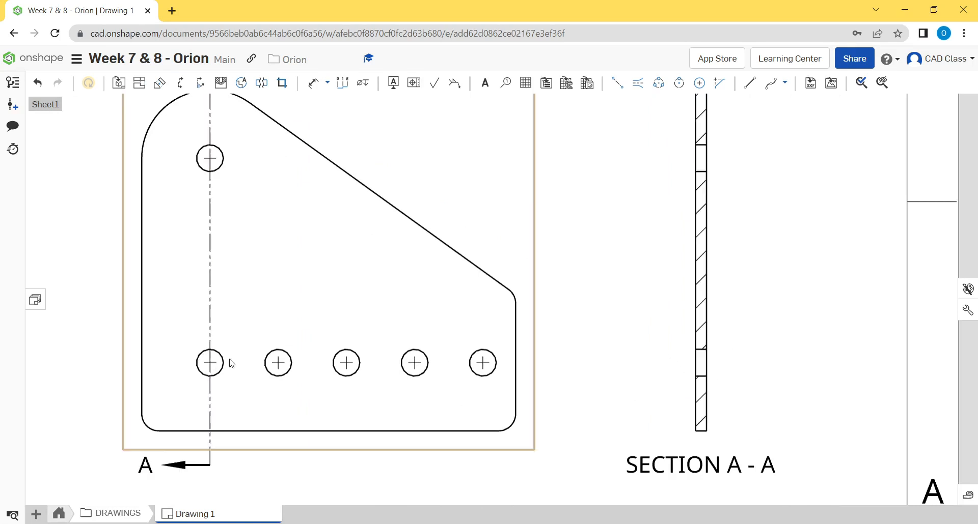
{"action": "middle_click_drag", "start_coordinate": [711, 246], "coordinate": [685, 306]}
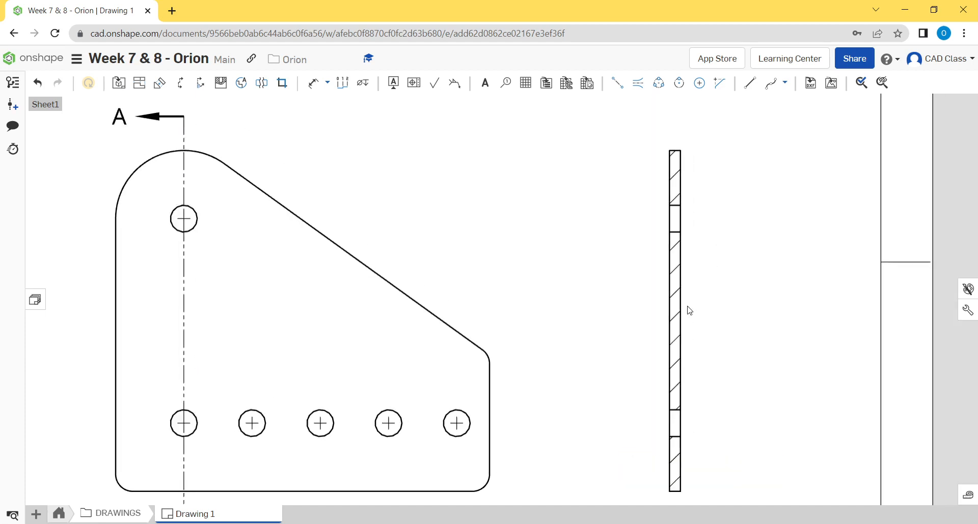
{"action": "middle_click_drag", "start_coordinate": [648, 371], "coordinate": [648, 329]}
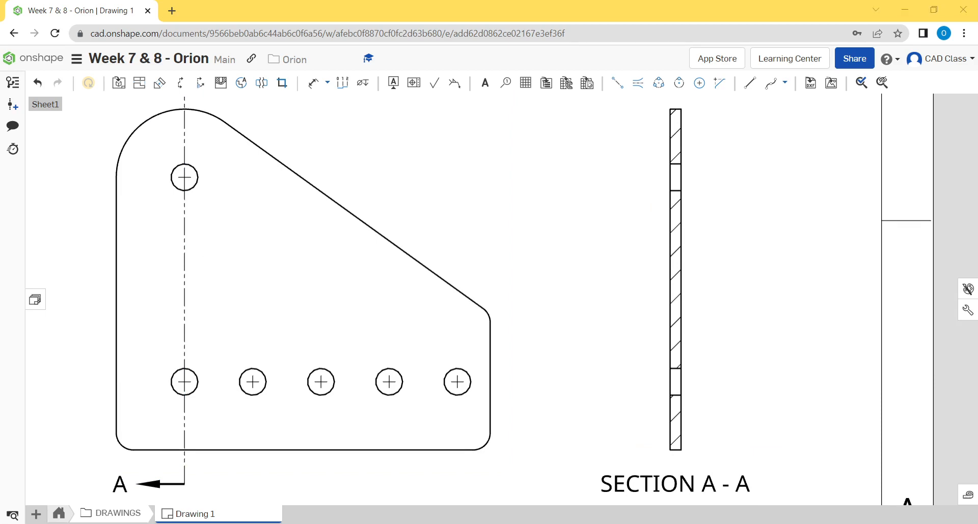
{"action": "scroll", "coordinate": [722, 317], "scroll_direction": "up", "scroll_amount": 4}
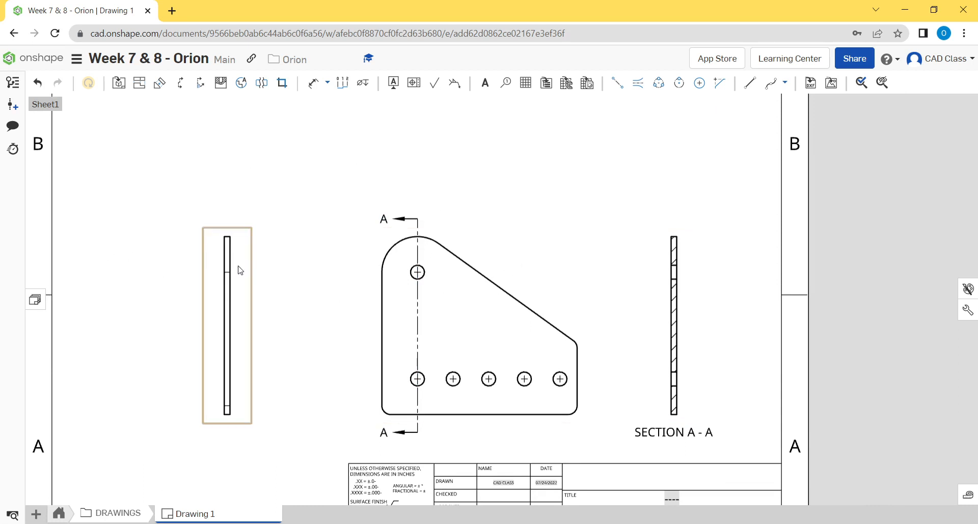
{"action": "left_click", "coordinate": [695, 298]}
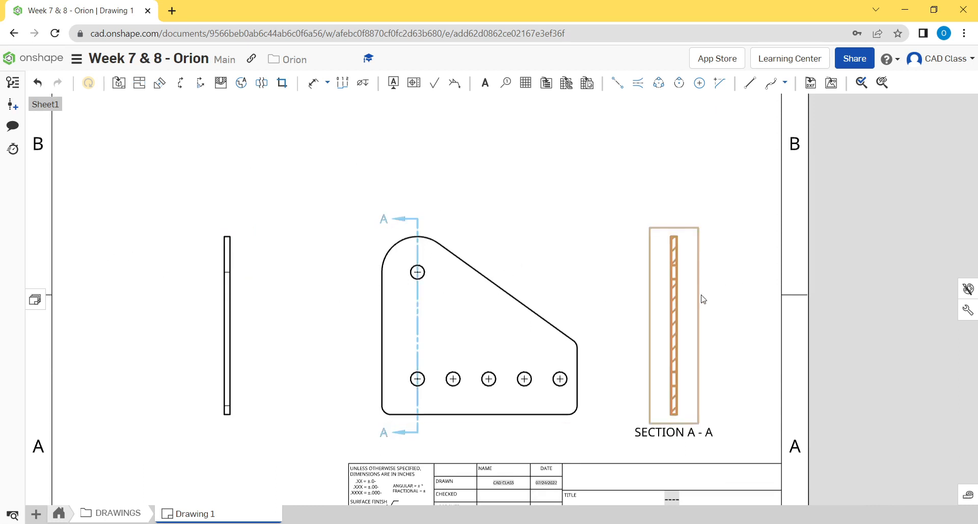
{"action": "key", "text": "Delete"}
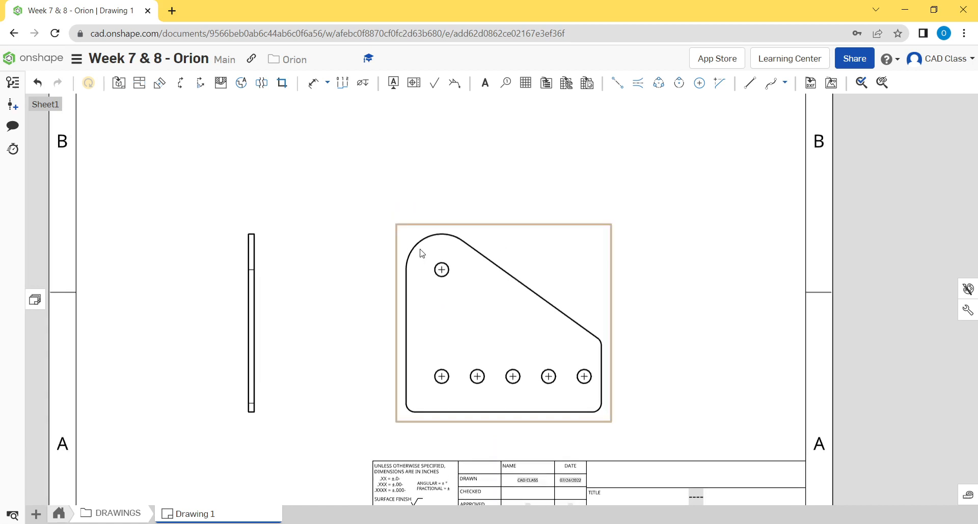
- Move the bracket plate view up and to the right, keeping it aligned with the edge view
{"action": "middle_click_drag", "start_coordinate": [494, 266], "coordinate": [461, 332]}
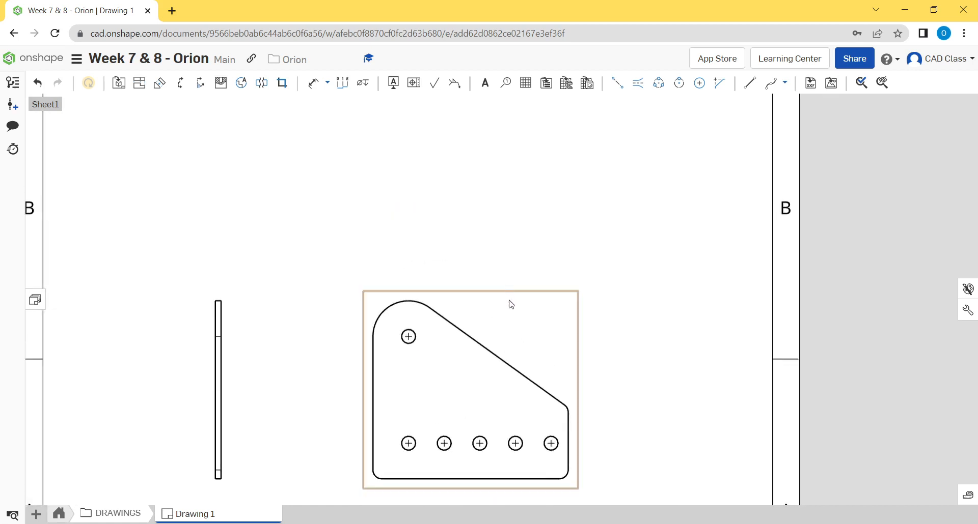
{"action": "left_click_drag", "start_coordinate": [520, 290], "coordinate": [555, 225]}
{"action": "scroll", "coordinate": [373, 203], "scroll_direction": "down", "scroll_amount": 3}
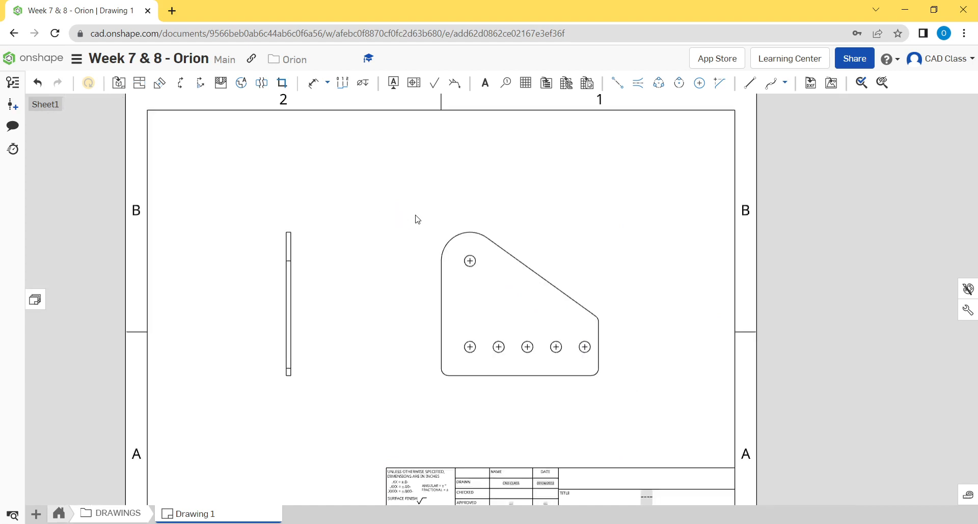
{"action": "mouse_move", "coordinate": [474, 259]}
{"action": "middle_mouse_down"}
{"action": "mouse_move", "coordinate": [330, 222]}
{"action": "mouse_move", "coordinate": [376, 240]}
{"action": "middle_mouse_up"}
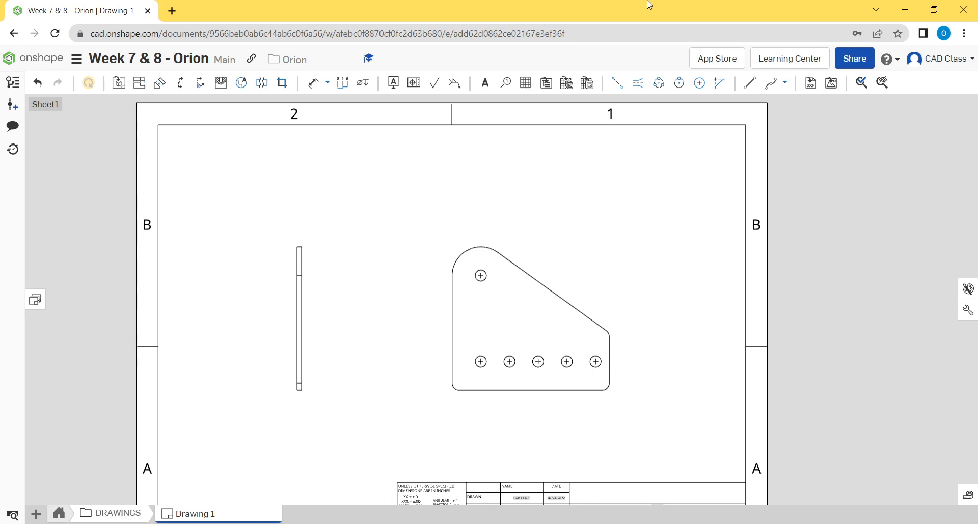
{"action": "scroll", "coordinate": [377, 223], "scroll_direction": "down", "scroll_amount": 3}
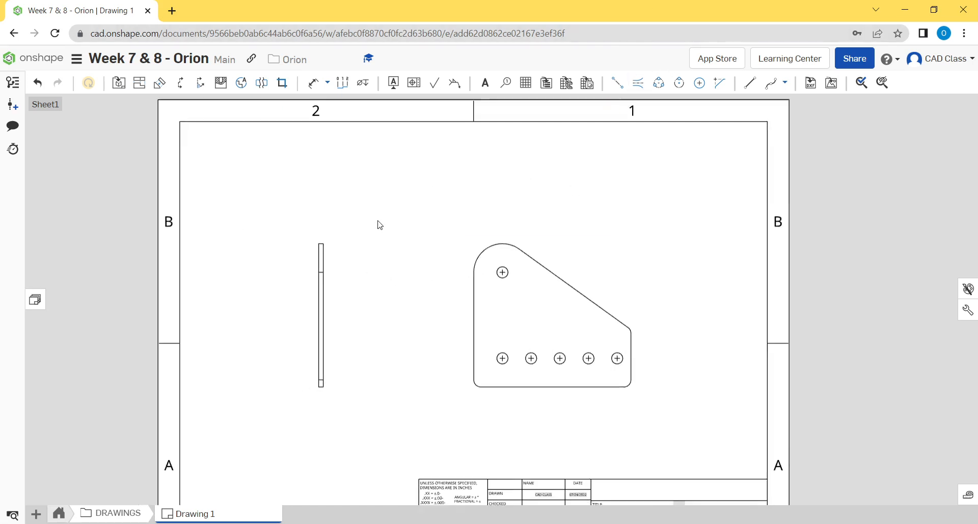
{"action": "middle_click_drag", "start_coordinate": [496, 258], "coordinate": [527, 255]}
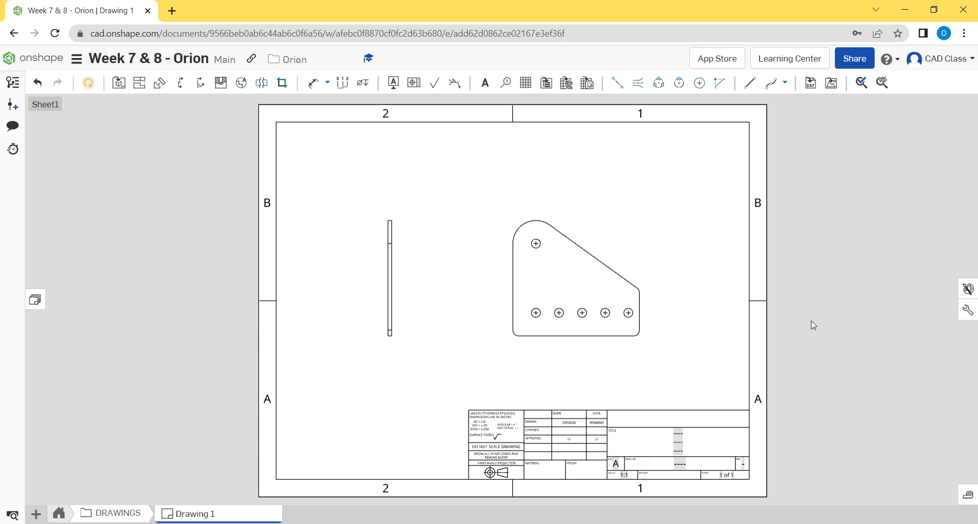
{"action": "mouse_move", "coordinate": [497, 239]}
{"action": "middle_mouse_down"}
{"action": "mouse_move", "coordinate": [491, 216]}
{"action": "mouse_move", "coordinate": [485, 242]}
{"action": "middle_mouse_up"}
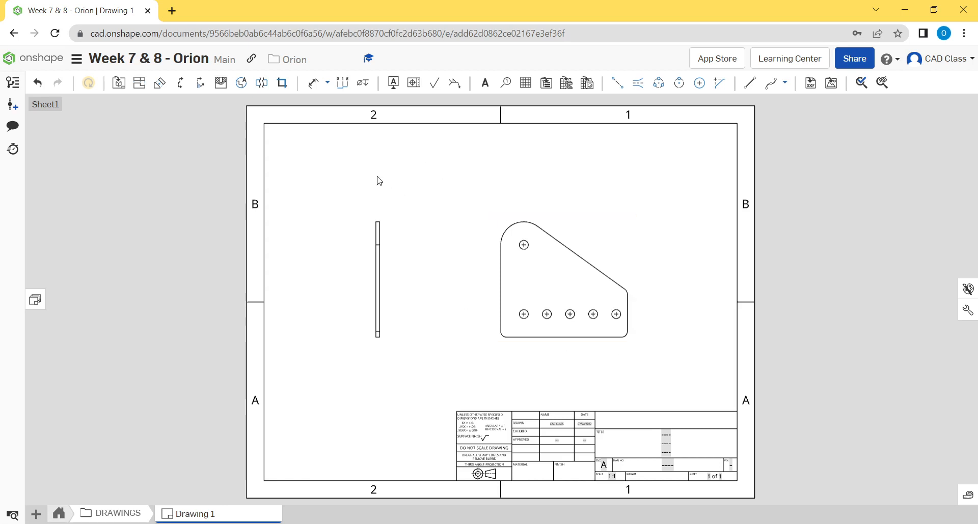
- Dimension the plate's straight left edge beside the view and the overall width between its vertical sides below the view
{"action": "left_click", "coordinate": [314, 87]}
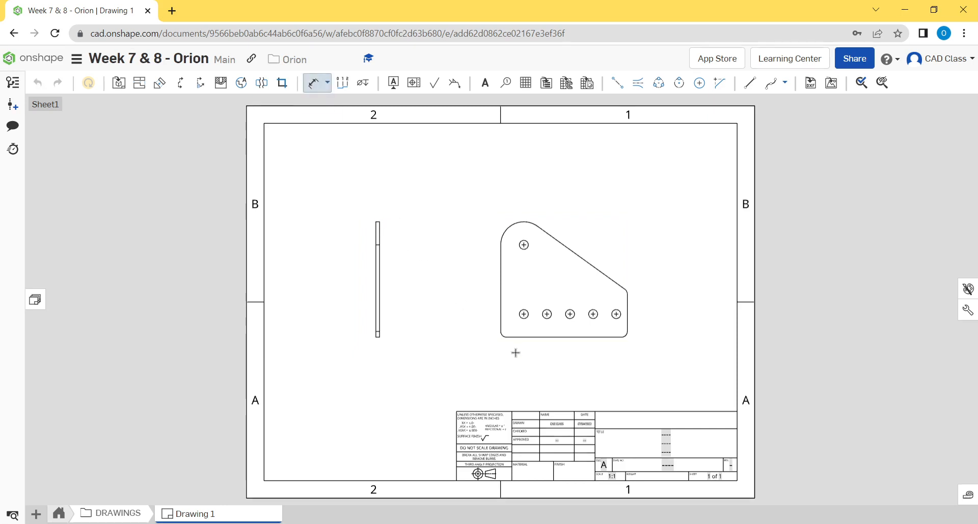
{"action": "left_click", "coordinate": [499, 270]}
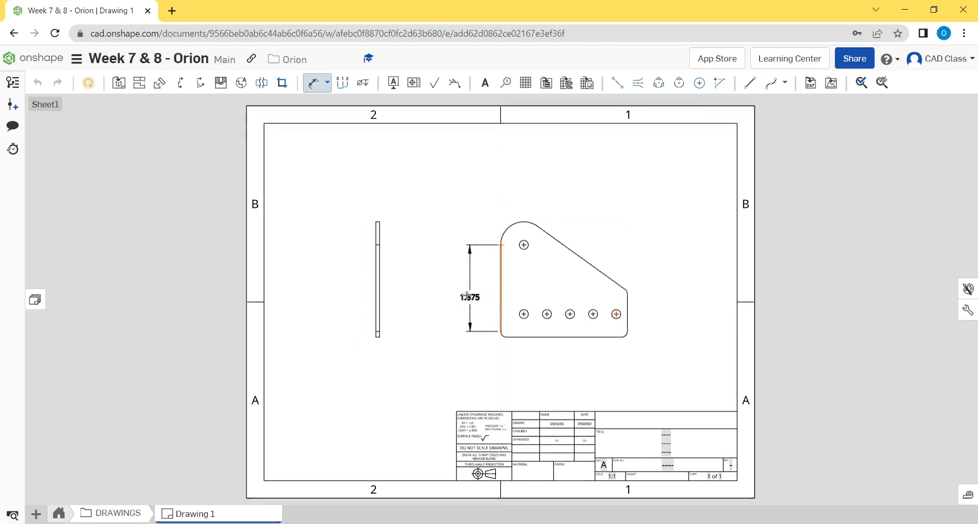
{"action": "left_click", "coordinate": [471, 289]}
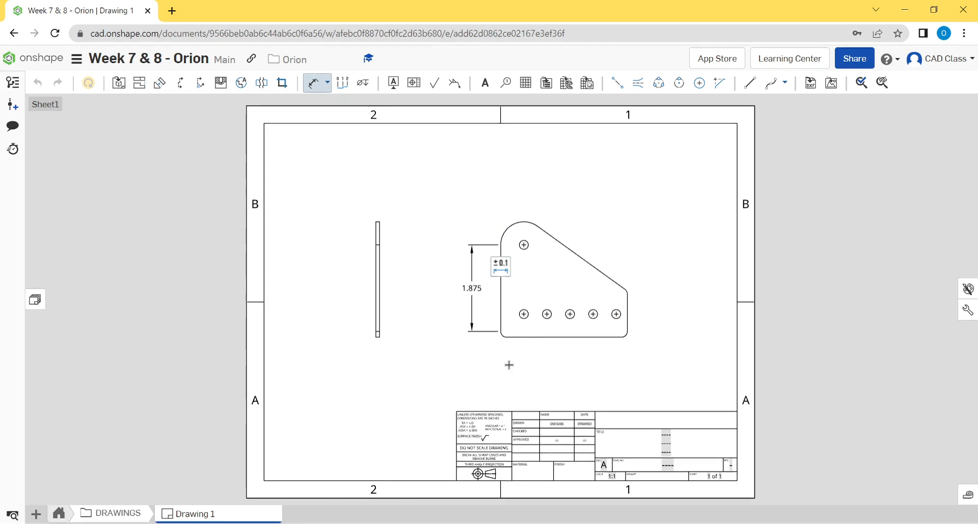
{"action": "left_click", "coordinate": [500, 291]}
{"action": "left_click", "coordinate": [627, 306]}
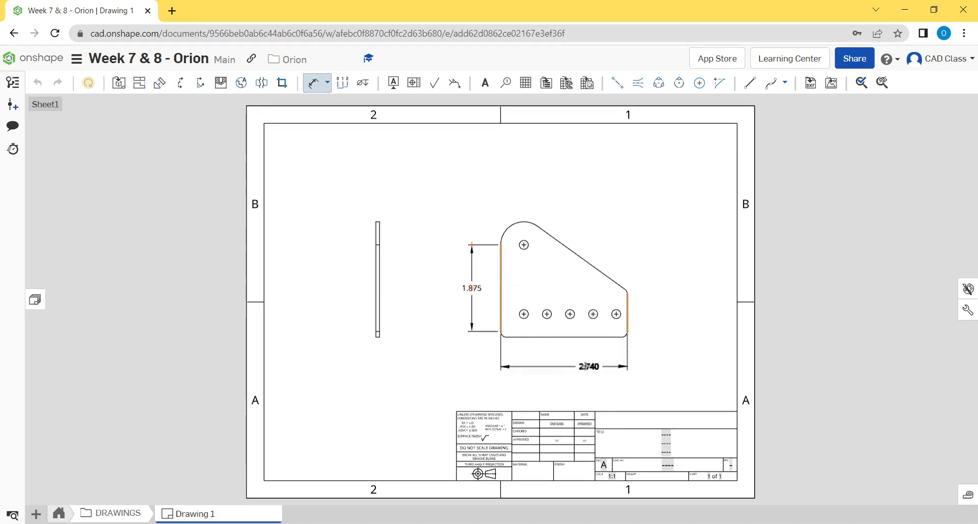
{"action": "left_click", "coordinate": [563, 363]}
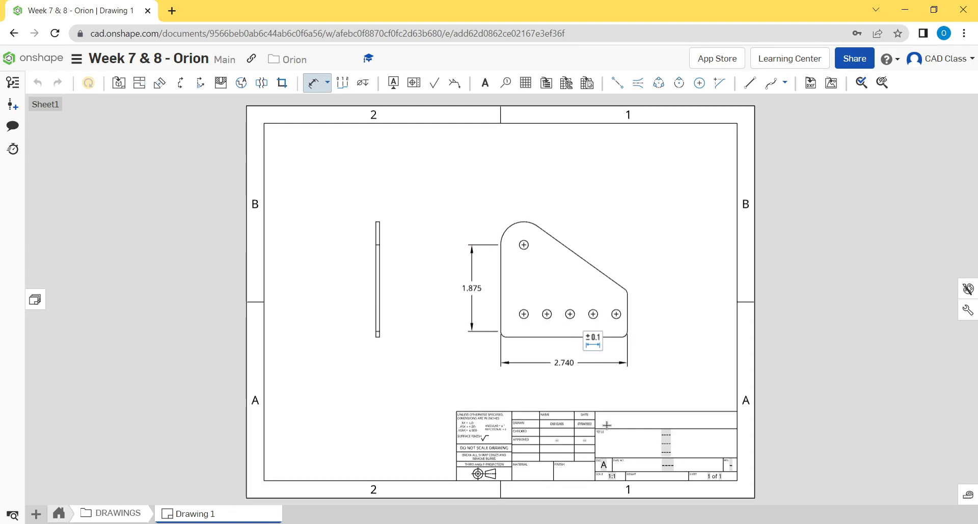
- Dimension the angle between the plate's bottom edge and slanted edge, placing it left of the vertical edge dimension
{"action": "middle_click_drag", "start_coordinate": [642, 307], "coordinate": [668, 286]}
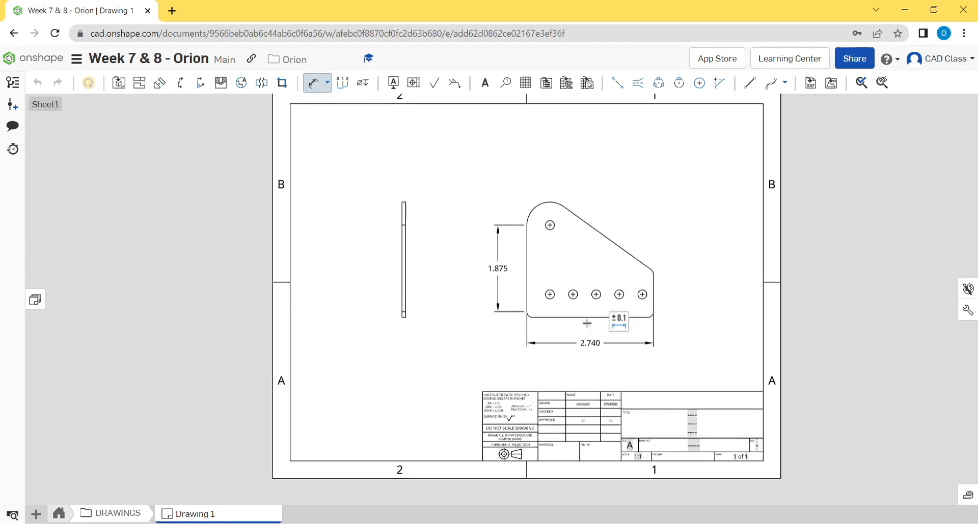
{"action": "middle_click_drag", "start_coordinate": [478, 367], "coordinate": [455, 369]}
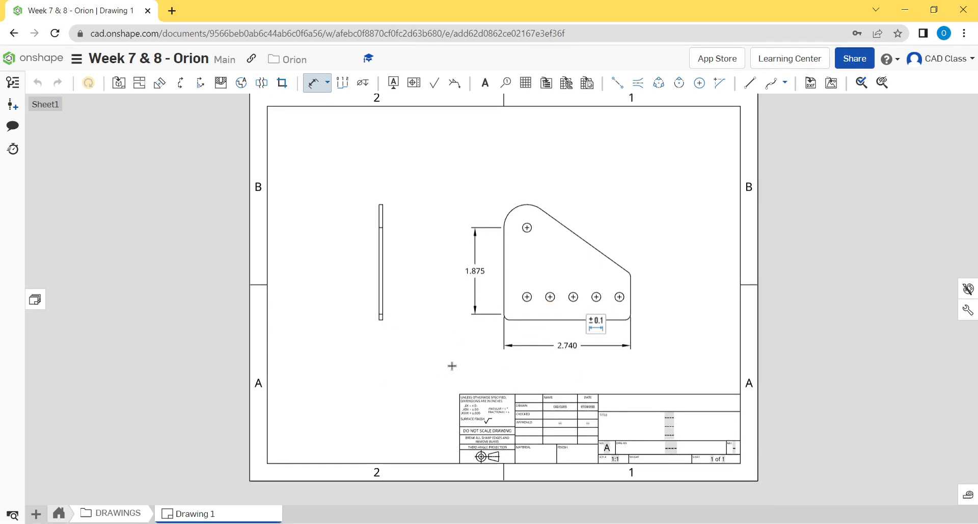
{"action": "middle_click_drag", "start_coordinate": [452, 366], "coordinate": [403, 401]}
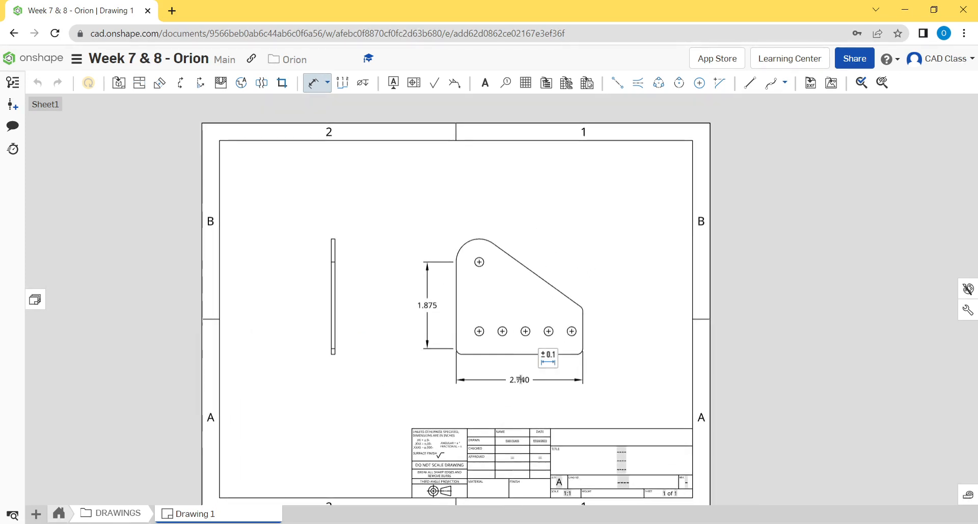
{"action": "left_click", "coordinate": [489, 356]}
{"action": "left_click", "coordinate": [523, 256]}
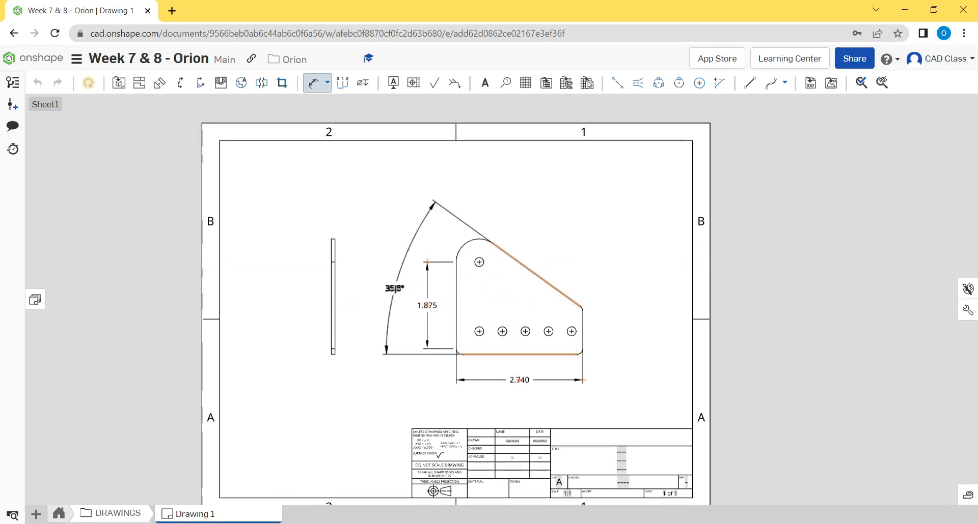
{"action": "left_click", "coordinate": [396, 288]}
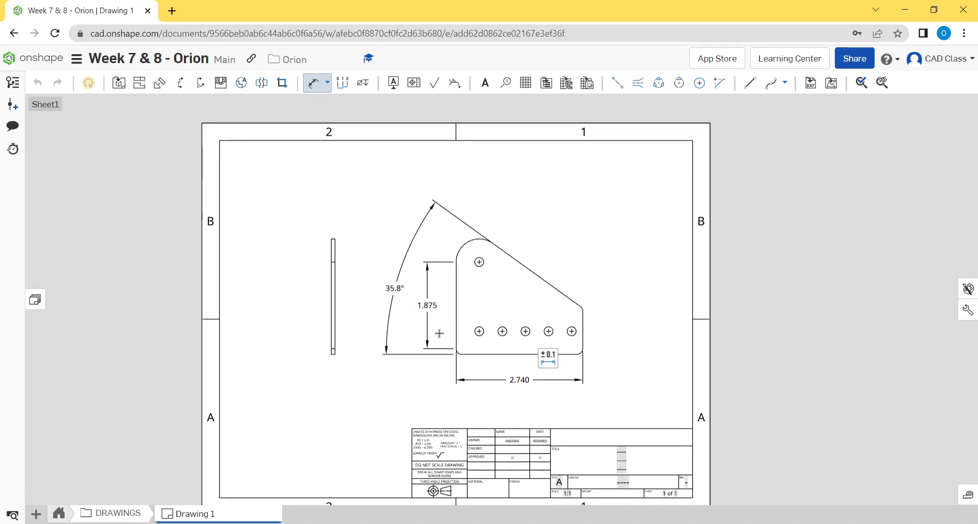
{"action": "key", "text": "Escape"}
- Delete the vertical dimension of the plate's left edge and move the angle dimension closer to the plate
{"action": "left_click", "coordinate": [427, 305]}
{"action": "key", "text": "Delete"}
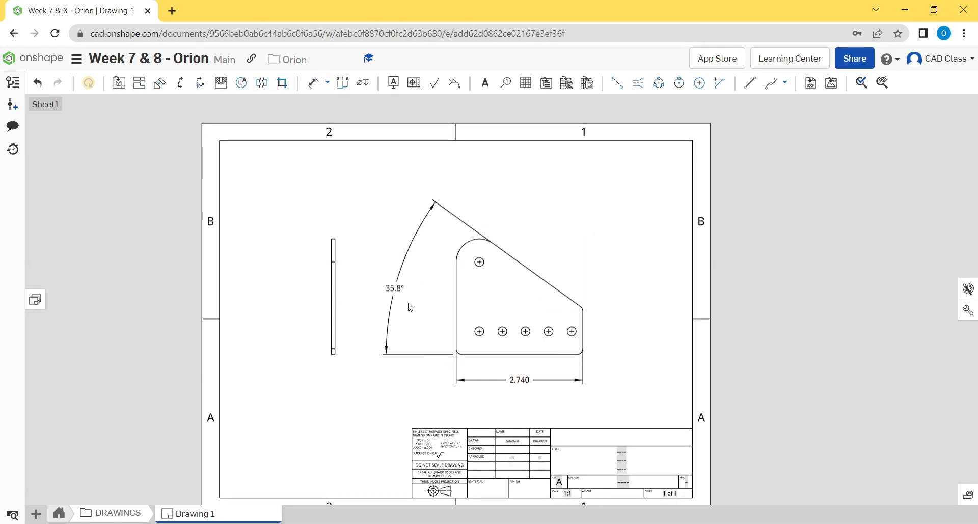
{"action": "left_click", "coordinate": [397, 289]}
{"action": "left_click_drag", "start_coordinate": [401, 289], "coordinate": [421, 291]}
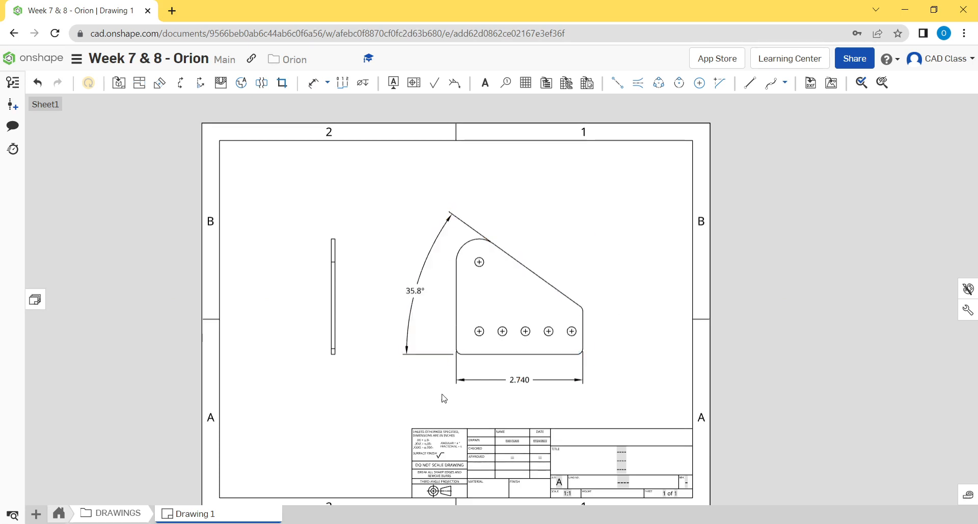
- Add a diameter dimension to the rightmost hole of the bottom row, placing its text outside the plate's right edge
{"action": "middle_click_drag", "start_coordinate": [444, 399], "coordinate": [412, 400]}
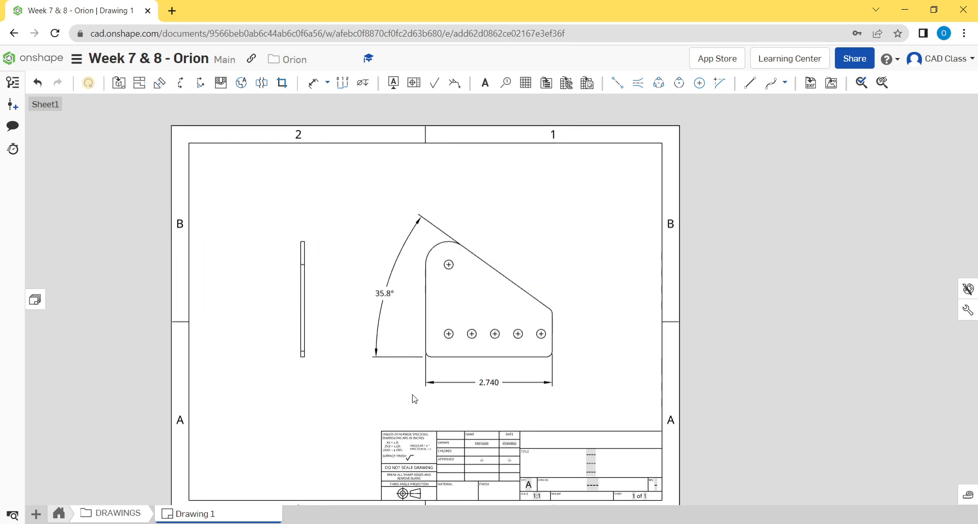
{"action": "left_click", "coordinate": [313, 83]}
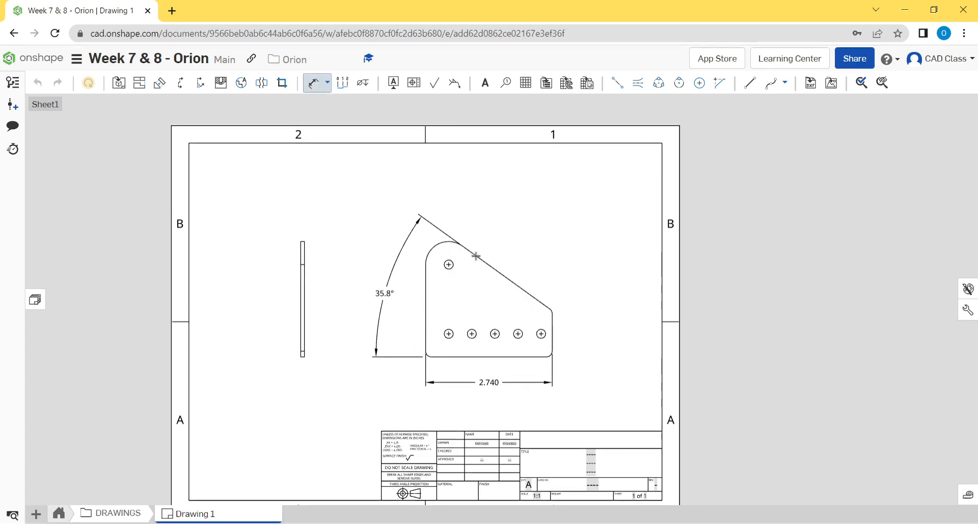
{"action": "scroll", "coordinate": [540, 324], "scroll_direction": "up", "scroll_amount": 3}
{"action": "left_click", "coordinate": [541, 334]}
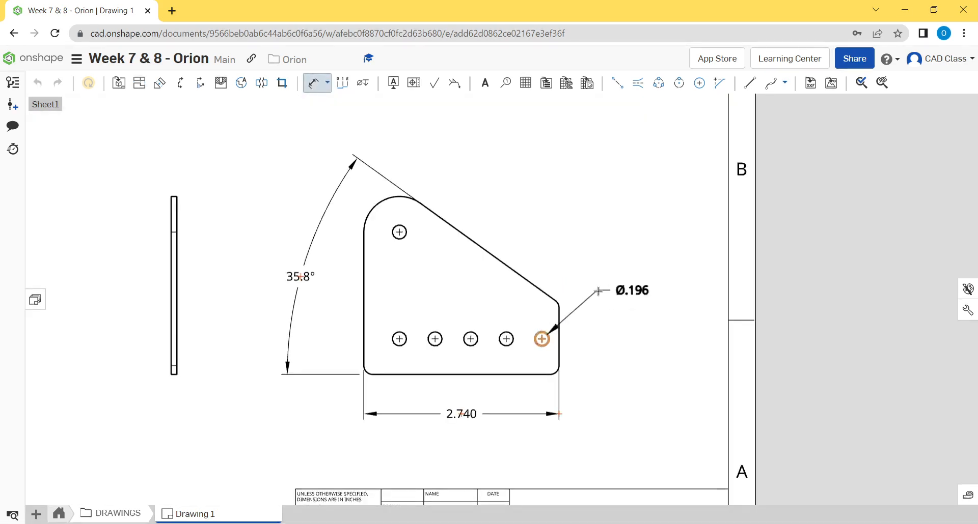
{"action": "left_click", "coordinate": [612, 299]}
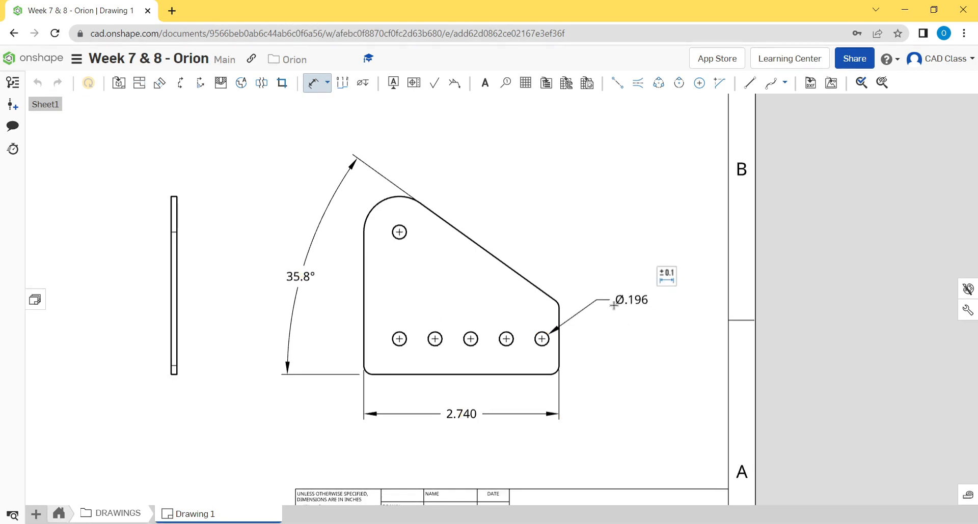
- Add a radius dimension to the rounded corner where the slanted edge meets the right side, placed above the hole diameter
{"action": "middle_click_drag", "start_coordinate": [614, 305], "coordinate": [622, 319]}
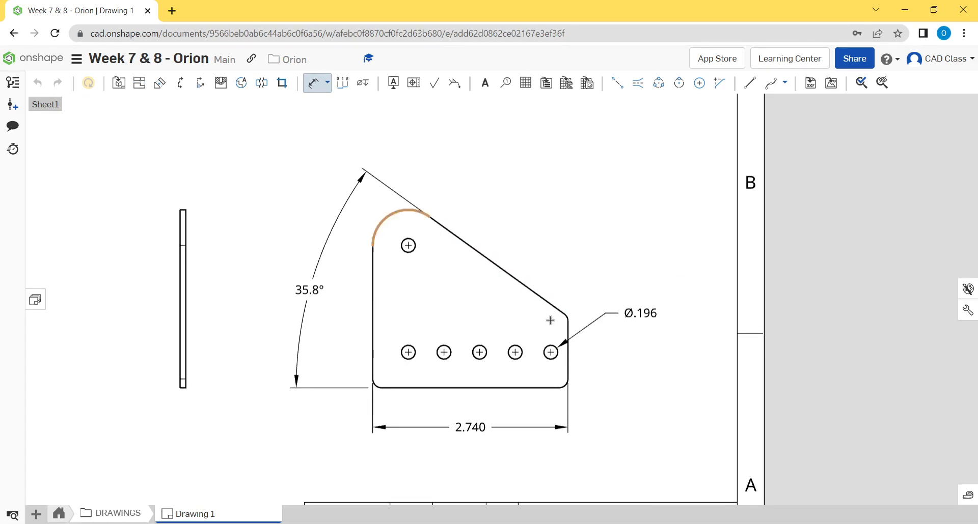
{"action": "scroll", "coordinate": [574, 314], "scroll_direction": "down", "scroll_amount": 5}
{"action": "scroll", "coordinate": [583, 321], "scroll_direction": "up", "scroll_amount": 5}
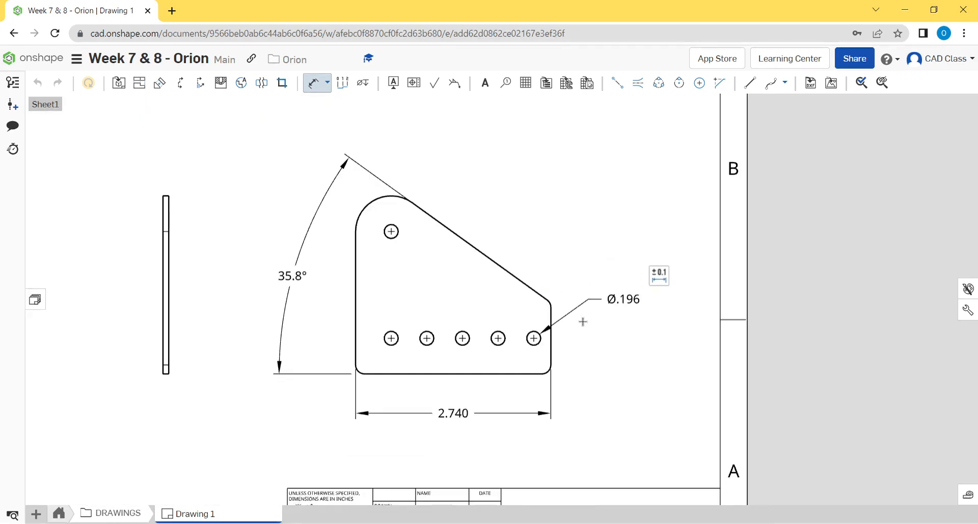
{"action": "scroll", "coordinate": [581, 321], "scroll_direction": "up", "scroll_amount": 6}
{"action": "left_click", "coordinate": [474, 259]}
{"action": "scroll", "coordinate": [540, 233], "scroll_direction": "up", "scroll_amount": 5}
{"action": "scroll", "coordinate": [534, 232], "scroll_direction": "down", "scroll_amount": 9}
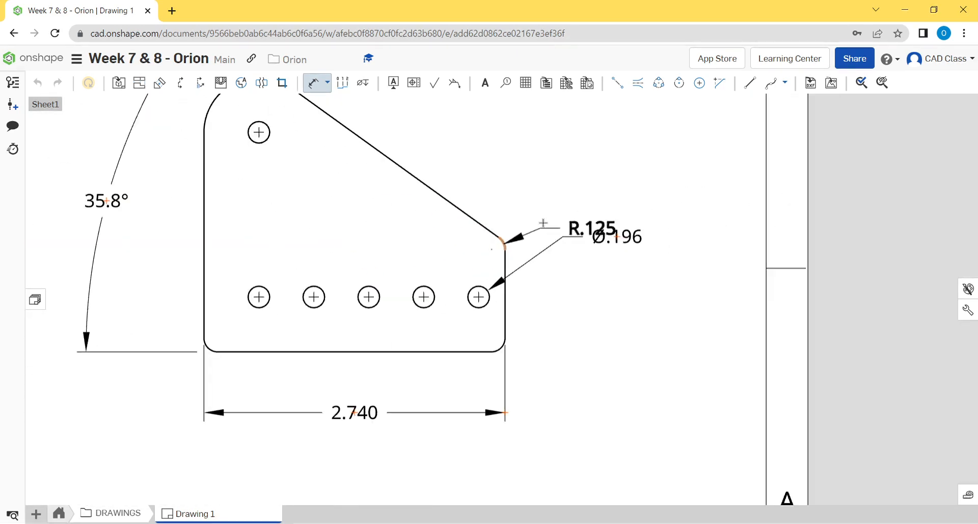
{"action": "left_click", "coordinate": [549, 181]}
{"action": "scroll", "coordinate": [625, 326], "scroll_direction": "down", "scroll_amount": 3}
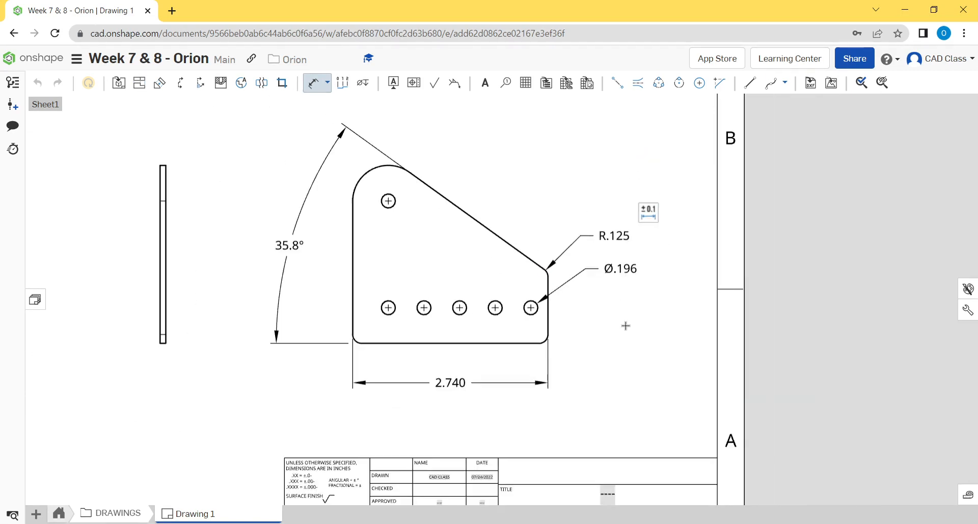
{"action": "middle_click_drag", "start_coordinate": [625, 325], "coordinate": [605, 343]}
{"action": "key", "text": "Escape"}
- Move the hole diameter dimension down beside the plate's lower-right corner and the radius dimension closer to its arc
{"action": "left_click_drag", "start_coordinate": [601, 292], "coordinate": [578, 357]}
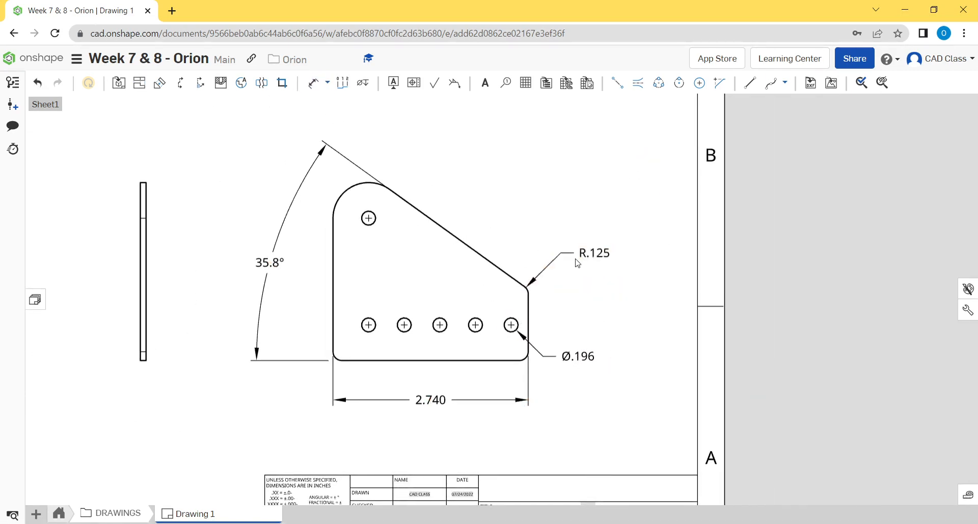
{"action": "left_click_drag", "start_coordinate": [580, 260], "coordinate": [573, 280]}
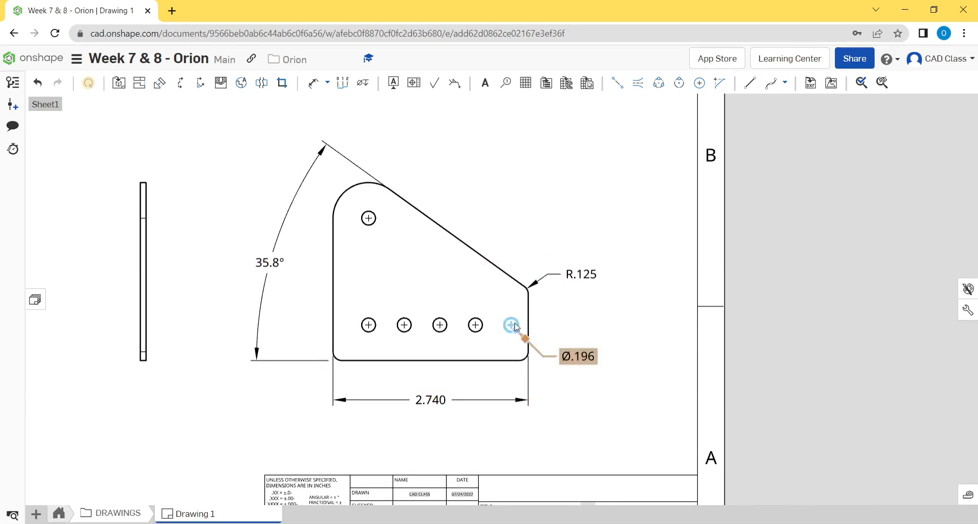
- Move the angle dimension farther out from the plate and the overall width dimension lower, toward the title block
{"action": "scroll", "coordinate": [576, 332], "scroll_direction": "down", "scroll_amount": 1}
{"action": "middle_click_drag", "start_coordinate": [622, 326], "coordinate": [640, 315]}
{"action": "mouse_move", "coordinate": [485, 300]}
{"action": "middle_mouse_down"}
{"action": "mouse_move", "coordinate": [523, 291]}
{"action": "mouse_move", "coordinate": [504, 319]}
{"action": "middle_mouse_up"}
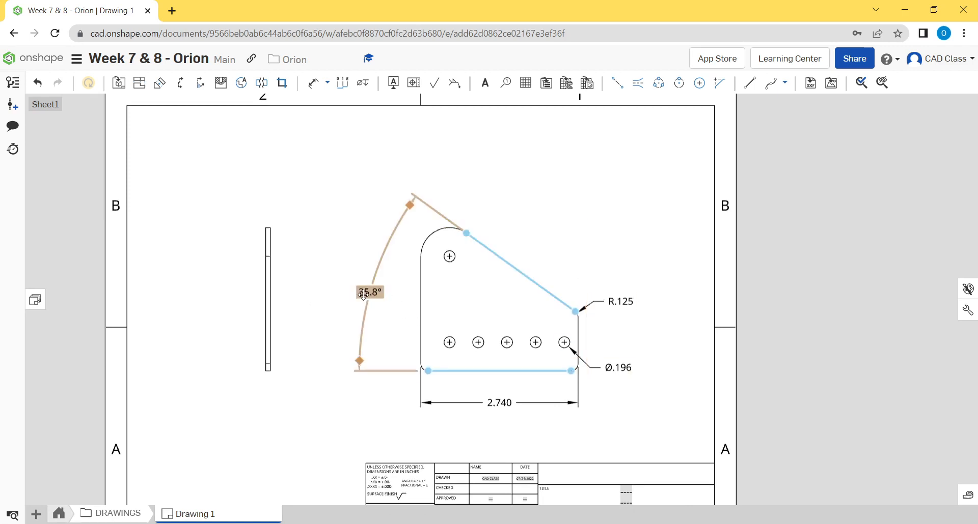
{"action": "left_click_drag", "start_coordinate": [369, 292], "coordinate": [355, 276]}
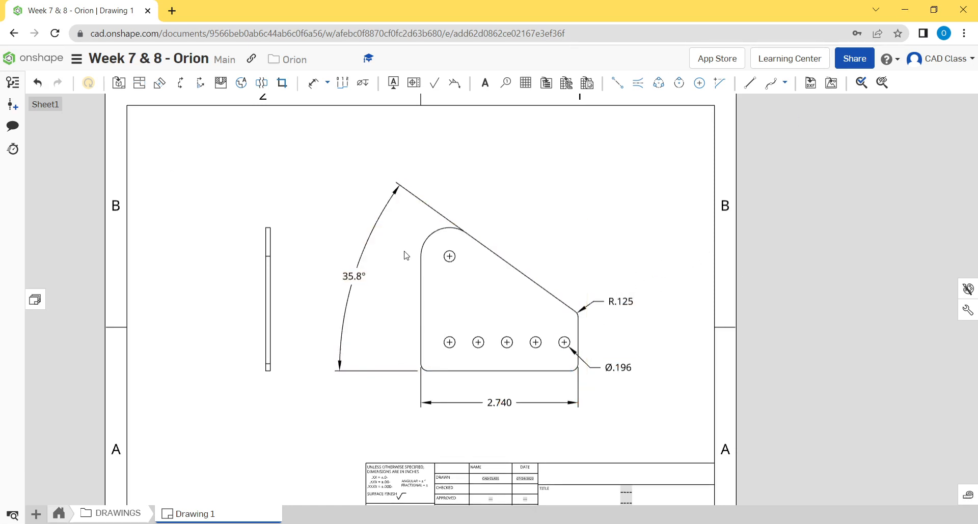
{"action": "mouse_move", "coordinate": [534, 196]}
{"action": "right_mouse_down"}
{"action": "mouse_move", "coordinate": [500, 230]}
{"action": "mouse_move", "coordinate": [494, 184]}
{"action": "mouse_move", "coordinate": [507, 168]}
{"action": "mouse_move", "coordinate": [549, 177]}
{"action": "right_mouse_up"}
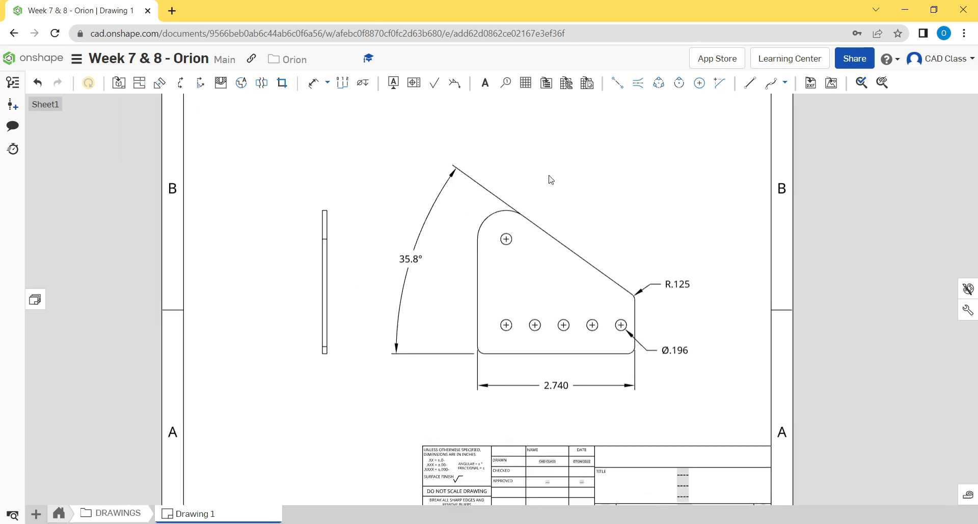
{"action": "left_click", "coordinate": [637, 341]}
{"action": "left_click_drag", "start_coordinate": [545, 382], "coordinate": [549, 417]}
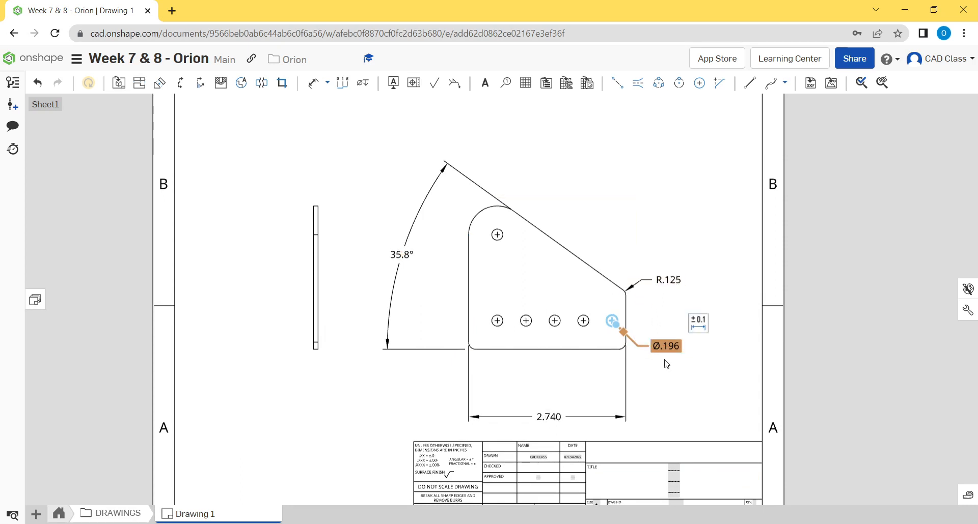
- Delete the hole diameter, corner radius and overall width dimensions from the plate view
{"action": "left_click_drag", "start_coordinate": [671, 350], "coordinate": [673, 361]}
{"action": "key", "text": "Delete"}
{"action": "left_click", "coordinate": [664, 280]}
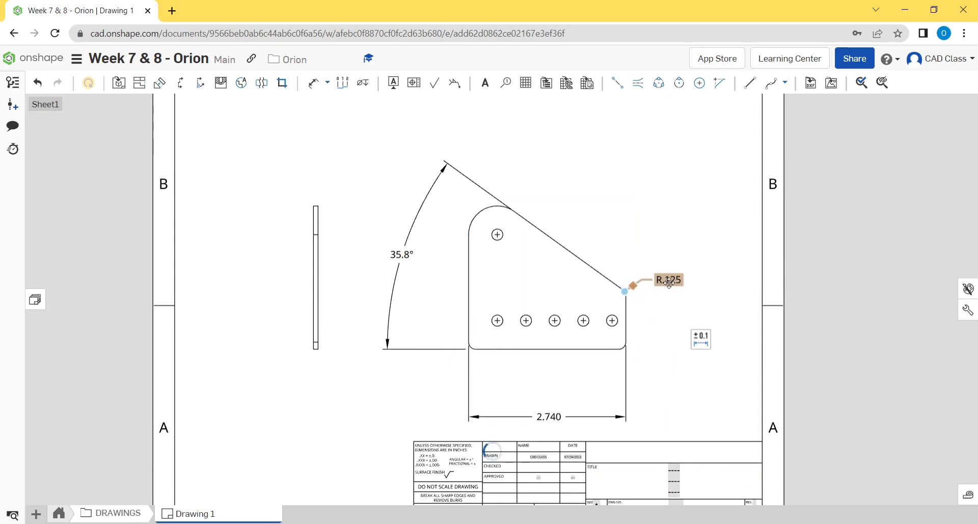
{"action": "key", "text": "Delete"}
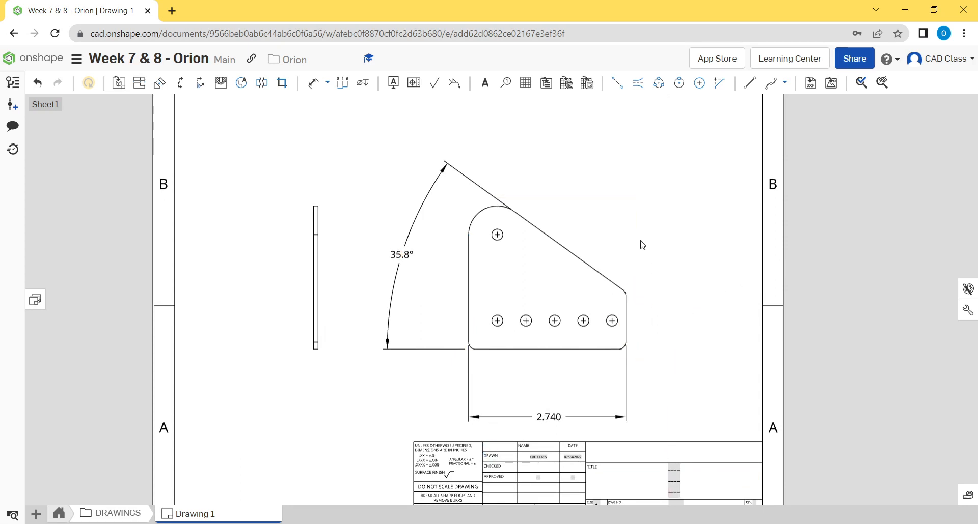
{"action": "left_click", "coordinate": [565, 418]}
{"action": "key", "text": "Delete"}
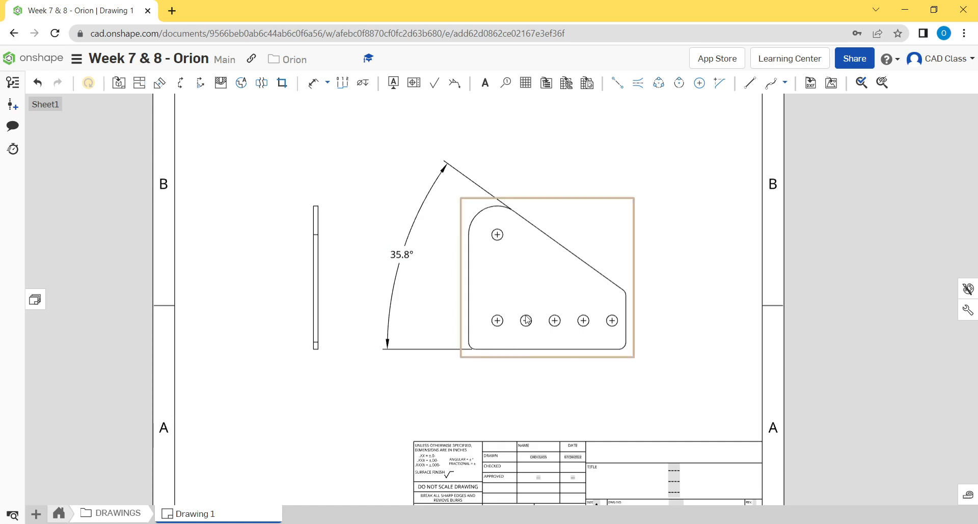
- Place horizontal ordinate dimensions below the plate, using its left edge as the zero origin and including the five bottom-row hole centers
{"action": "middle_click_drag", "start_coordinate": [675, 306], "coordinate": [672, 288]}
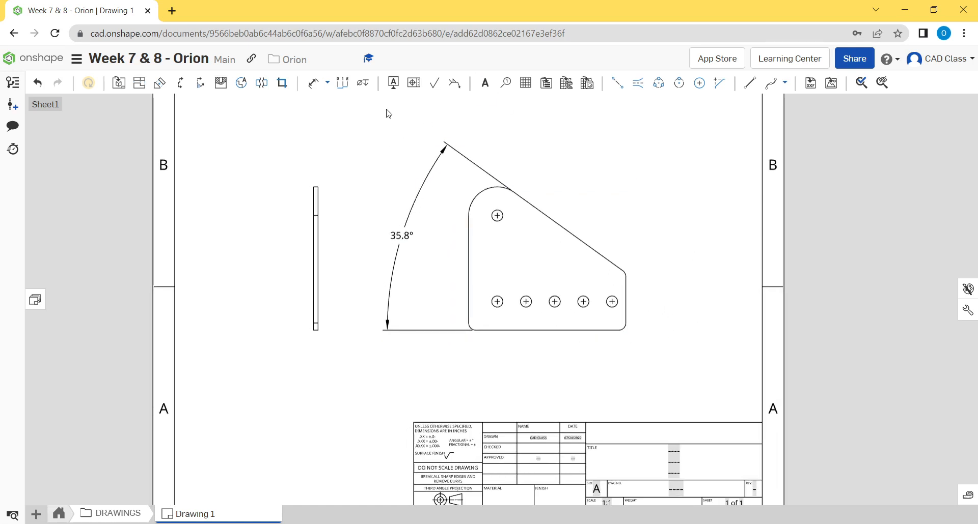
{"action": "left_click", "coordinate": [343, 82]}
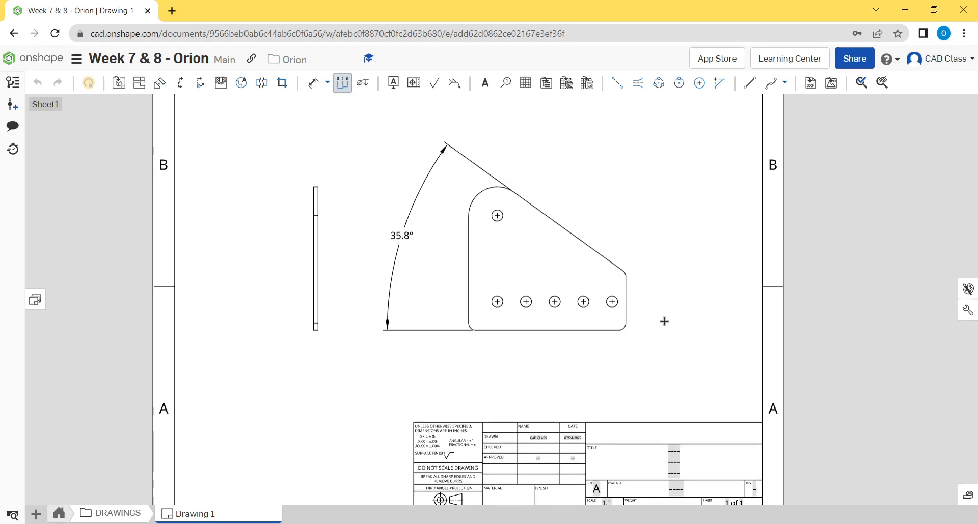
{"action": "left_click", "coordinate": [619, 327]}
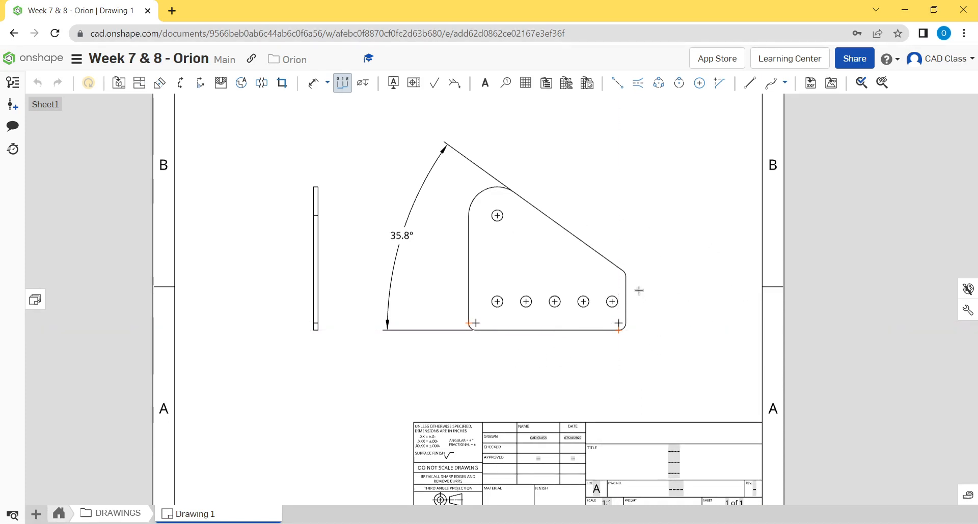
{"action": "scroll", "coordinate": [630, 291], "scroll_direction": "down", "scroll_amount": 3}
{"action": "scroll", "coordinate": [693, 270], "scroll_direction": "up", "scroll_amount": 5}
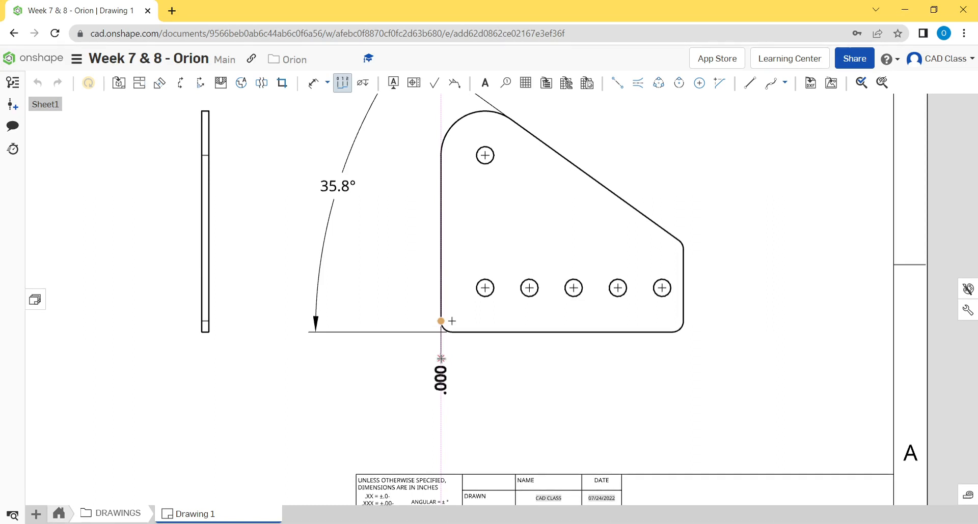
{"action": "left_click", "coordinate": [485, 289]}
{"action": "left_click", "coordinate": [529, 288]}
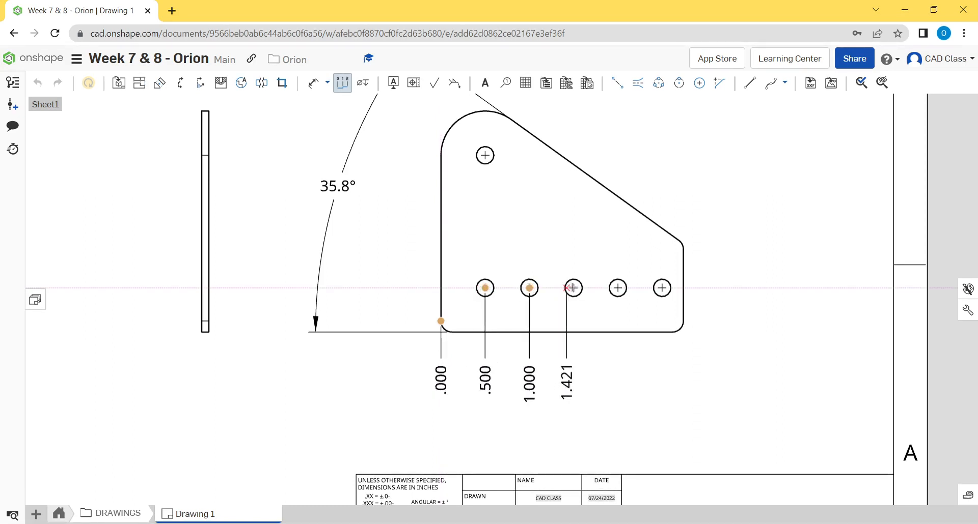
{"action": "left_click", "coordinate": [573, 288]}
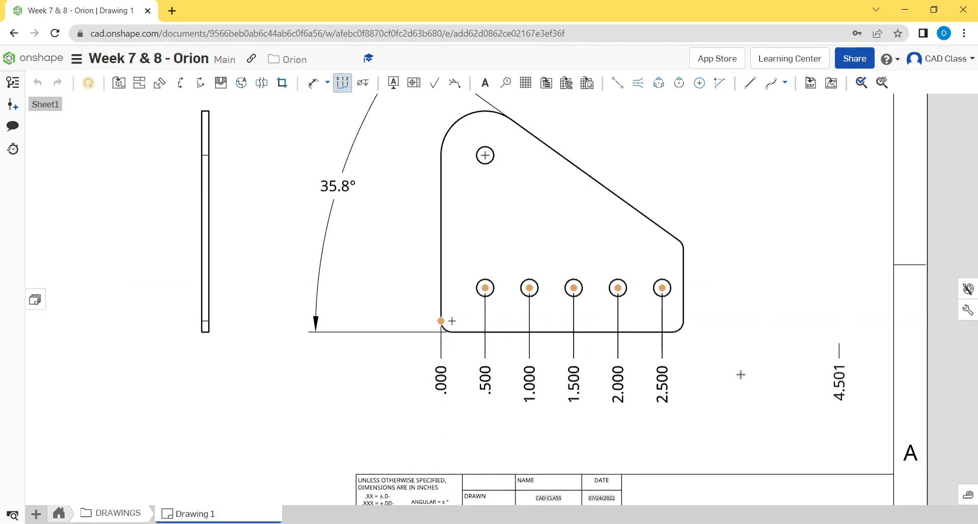
{"action": "key", "text": "Escape"}
- Move the angle dimension farther left, away from the plate toward the edge view
{"action": "middle_click_drag", "start_coordinate": [674, 402], "coordinate": [648, 367]}
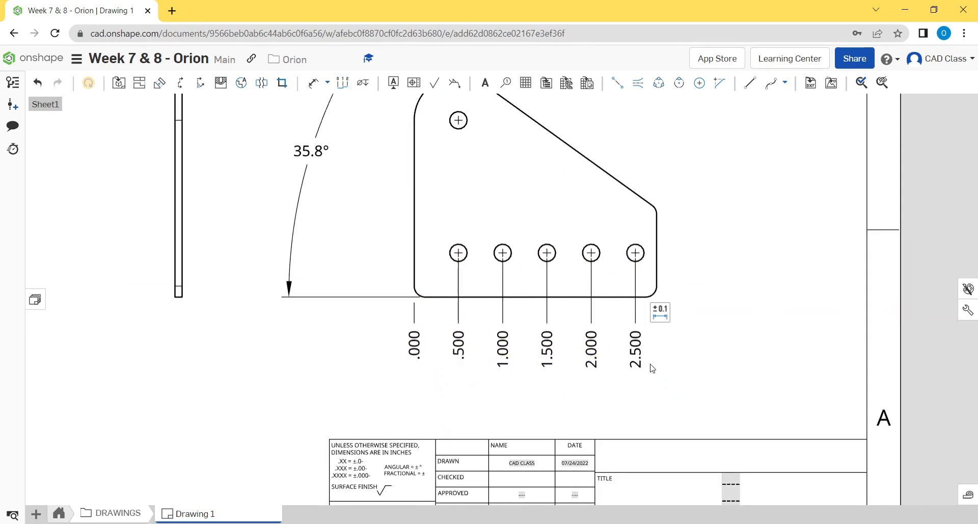
{"action": "mouse_move", "coordinate": [634, 342]}
{"action": "left_mouse_down"}
{"action": "mouse_move", "coordinate": [640, 378]}
{"action": "mouse_move", "coordinate": [629, 351]}
{"action": "mouse_move", "coordinate": [646, 340]}
{"action": "mouse_move", "coordinate": [633, 347]}
{"action": "left_mouse_up"}
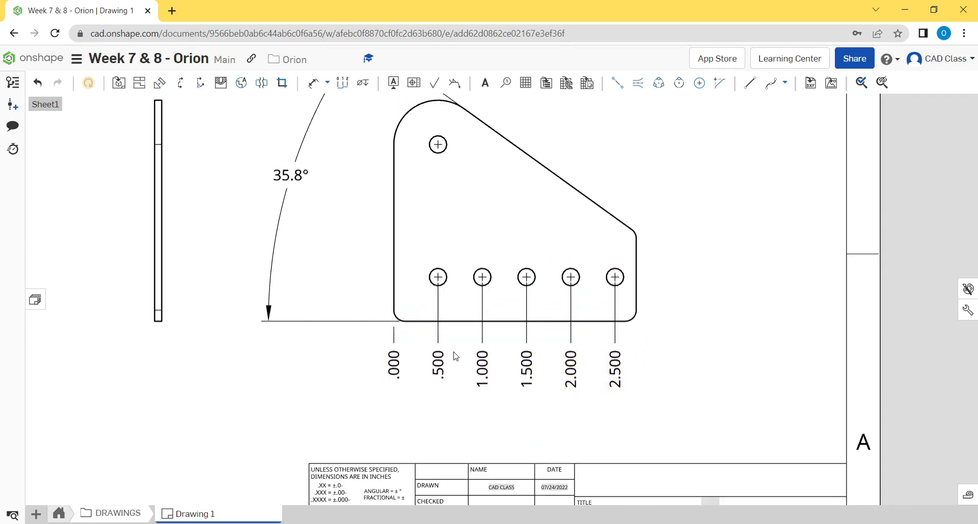
{"action": "scroll", "coordinate": [695, 309], "scroll_direction": "down", "scroll_amount": 2}
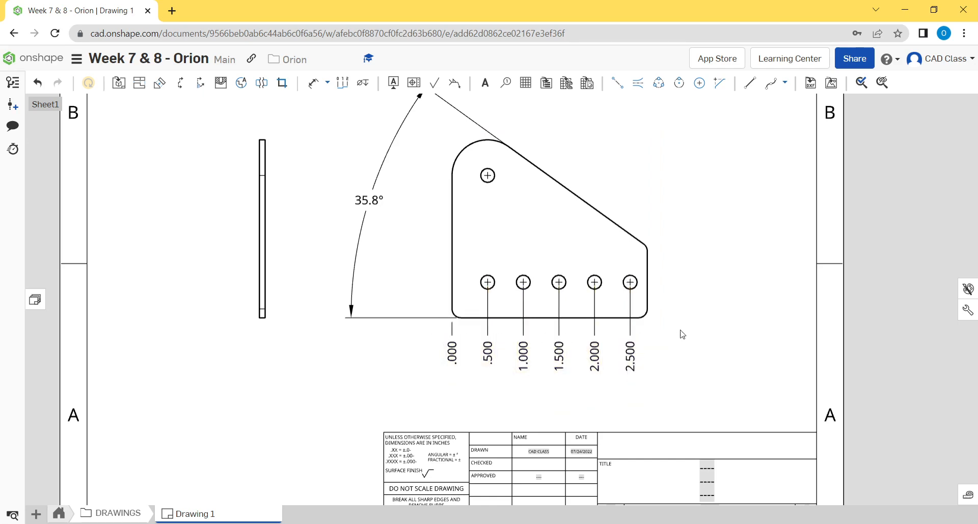
{"action": "middle_click_drag", "start_coordinate": [678, 332], "coordinate": [632, 346]}
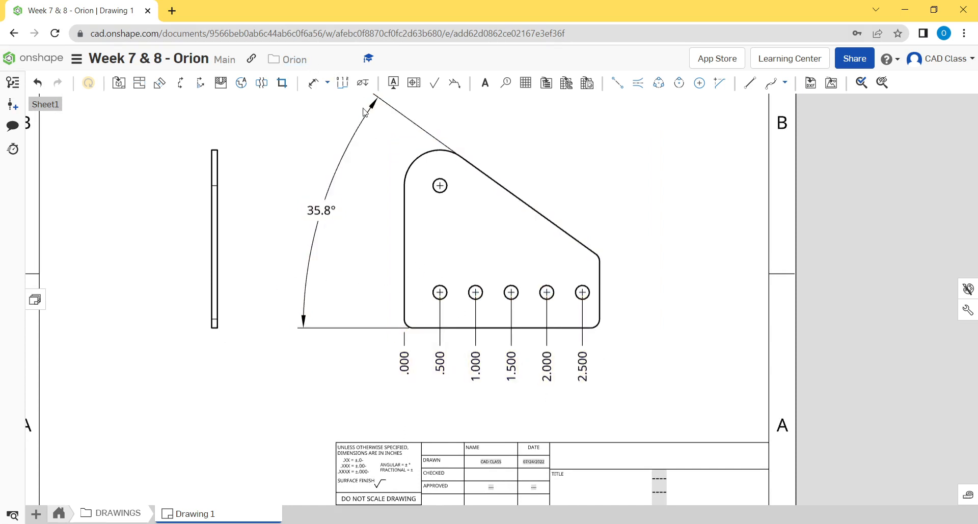
{"action": "left_click_drag", "start_coordinate": [331, 211], "coordinate": [284, 200]}
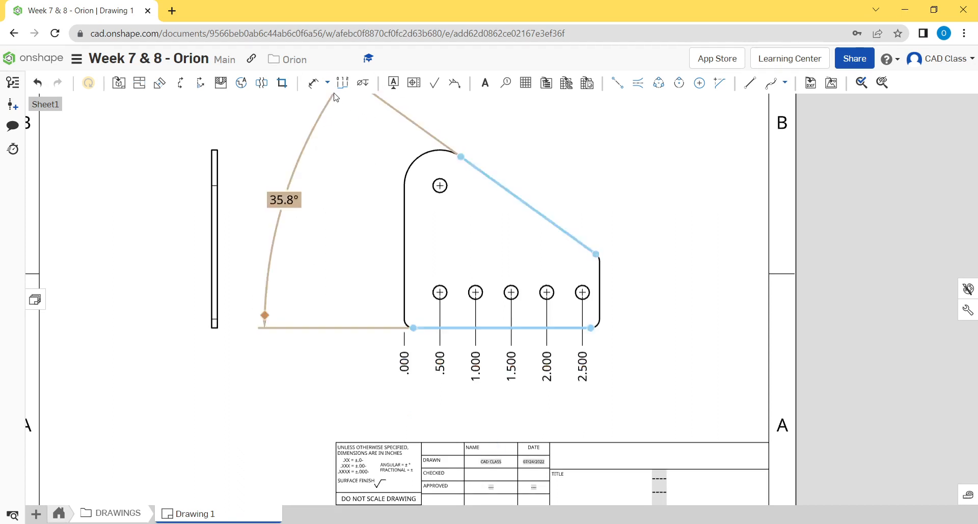
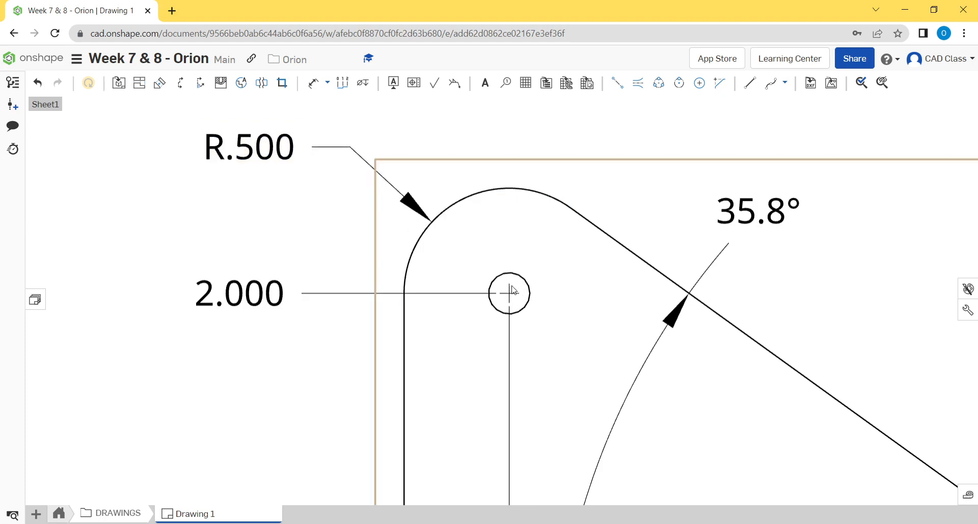
- Inspect the dimensioned plate view, checking the upper hole's position against the R.500 rounded corner
{"action": "scroll", "coordinate": [513, 288], "scroll_direction": "down", "scroll_amount": 8}
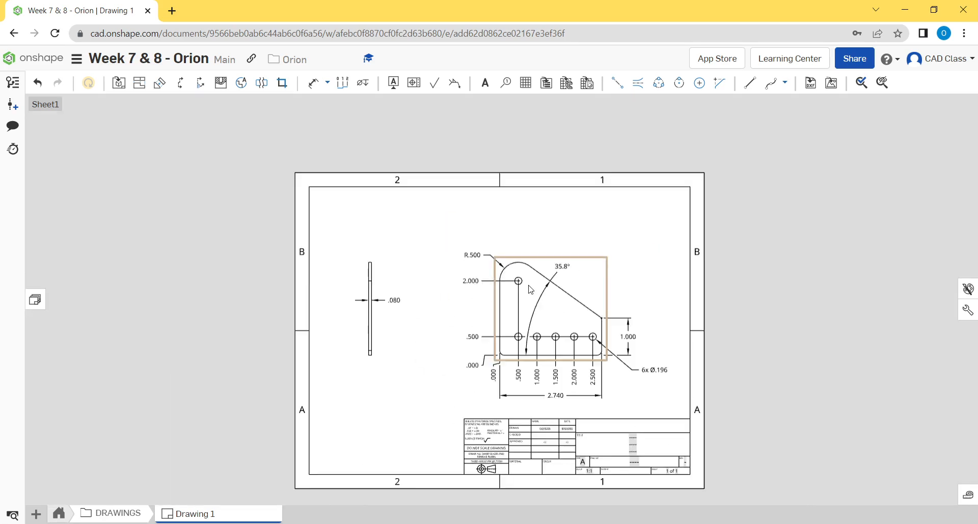
{"action": "scroll", "coordinate": [525, 275], "scroll_direction": "up", "scroll_amount": 5}
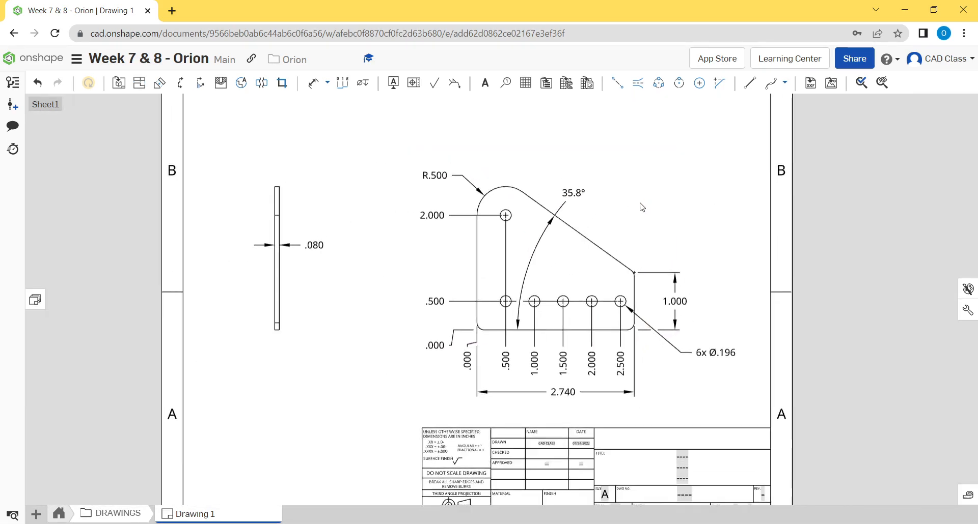
{"action": "scroll", "coordinate": [586, 209], "scroll_direction": "up", "scroll_amount": 2}
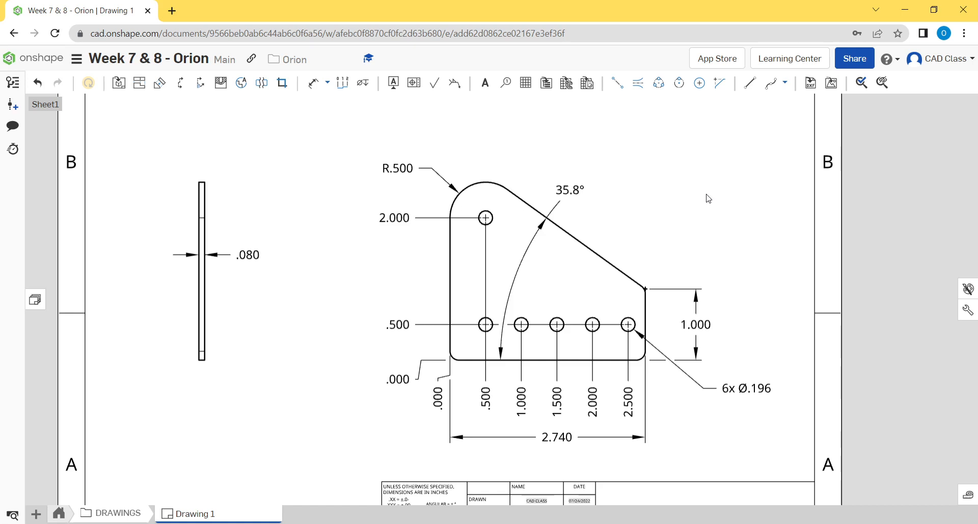
{"action": "scroll", "coordinate": [492, 182], "scroll_direction": "up", "scroll_amount": 3}
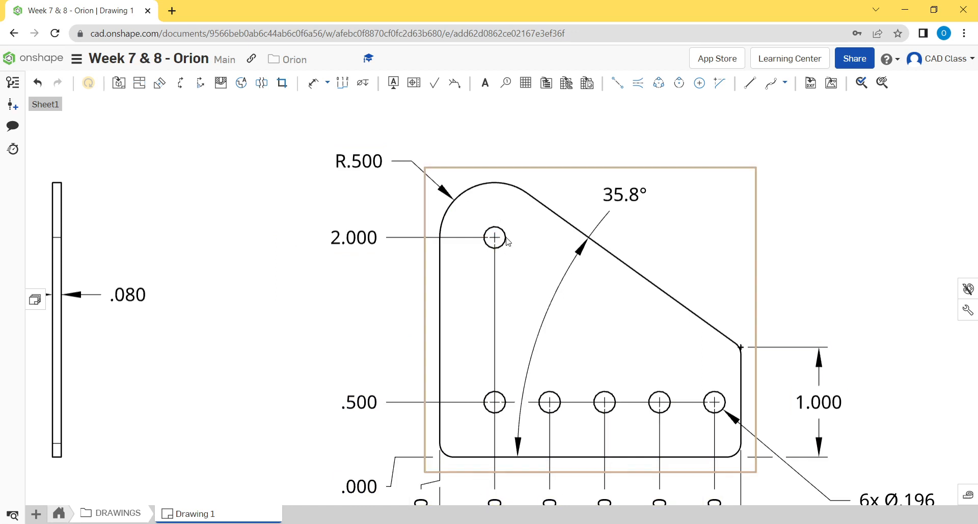
{"action": "middle_click_drag", "start_coordinate": [517, 234], "coordinate": [508, 272]}
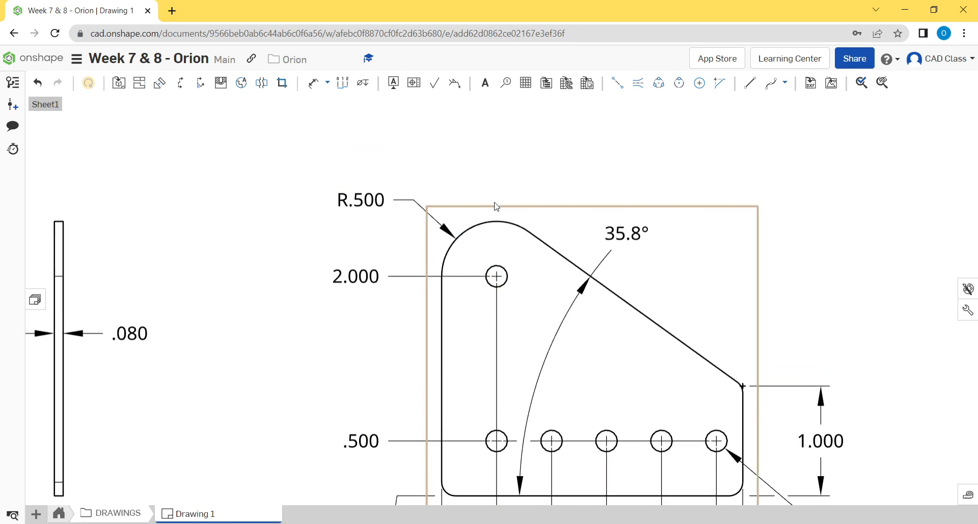
{"action": "key", "text": "f"}
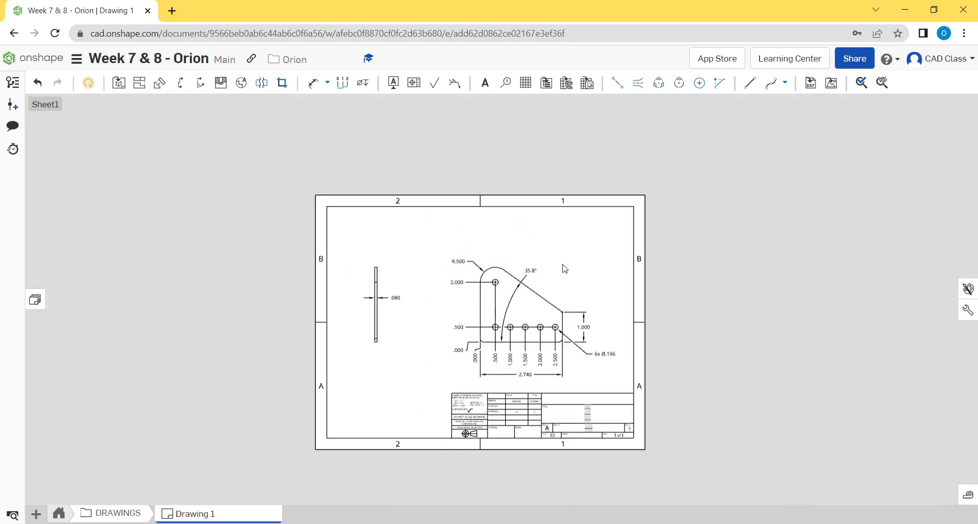
{"action": "scroll", "coordinate": [468, 282], "scroll_direction": "up", "scroll_amount": 5}
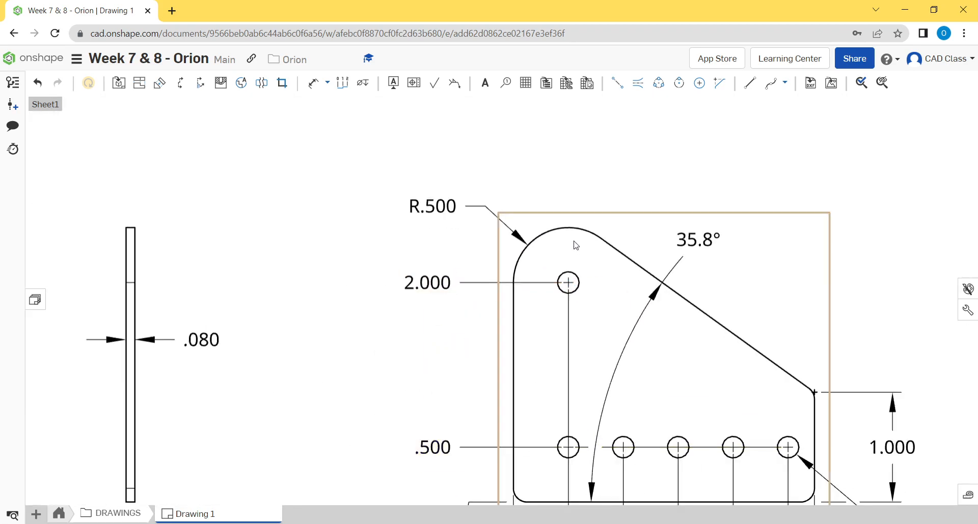
{"action": "left_click", "coordinate": [561, 237]}
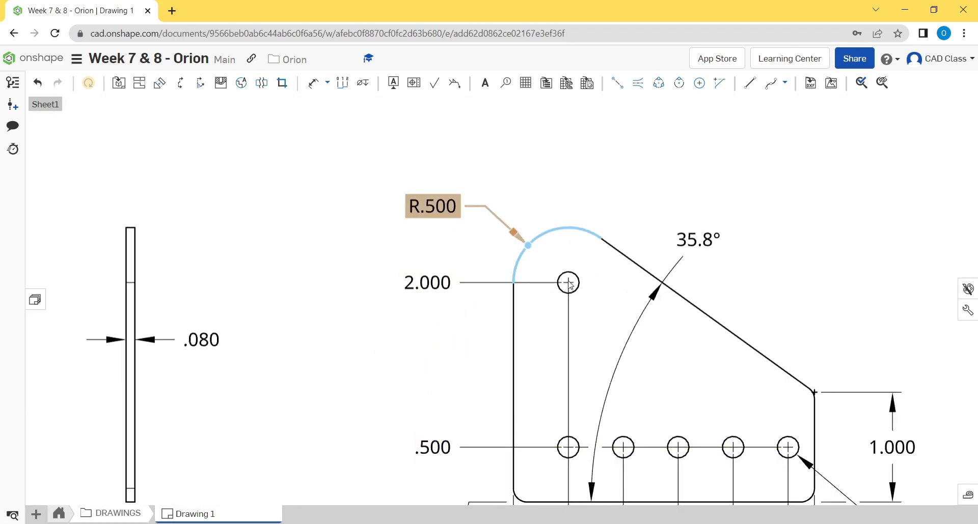
{"action": "scroll", "coordinate": [565, 281], "scroll_direction": "down", "scroll_amount": 2}
{"action": "middle_click_drag", "start_coordinate": [566, 281], "coordinate": [503, 291]}
{"action": "key", "text": "Escape"}
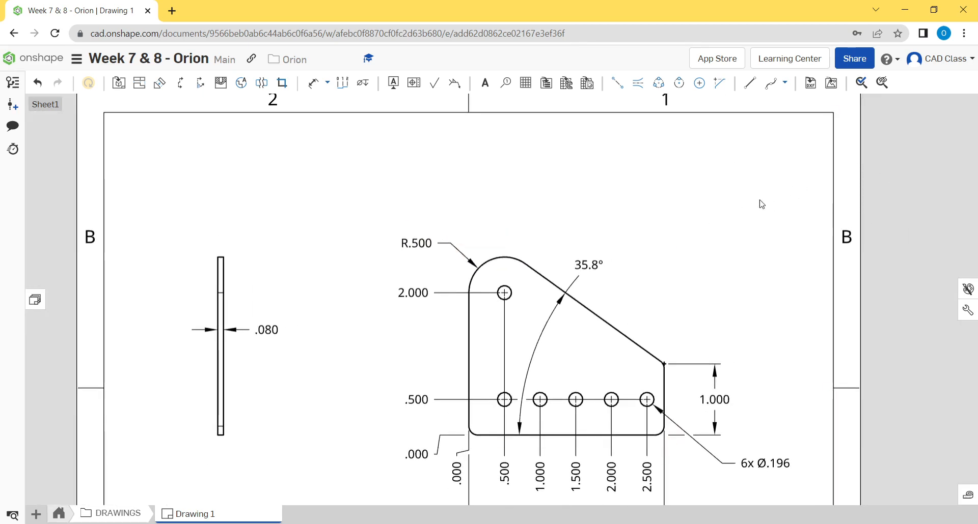
{"action": "scroll", "coordinate": [482, 212], "scroll_direction": "down", "scroll_amount": 2}
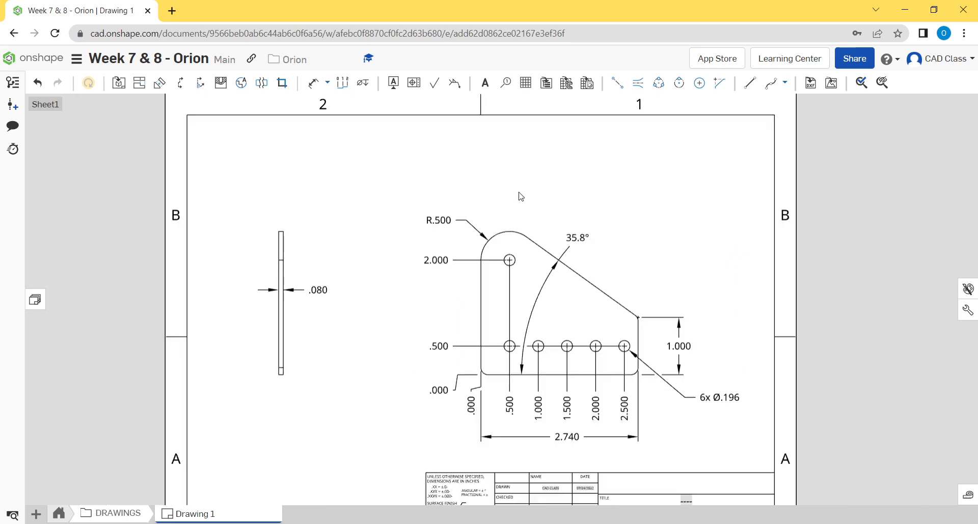
- Add a leader note reading "Concentric with hole" to the plate's large rounded corner, placed above the R.500 dimension
{"action": "scroll", "coordinate": [520, 224], "scroll_direction": "up", "scroll_amount": 3}
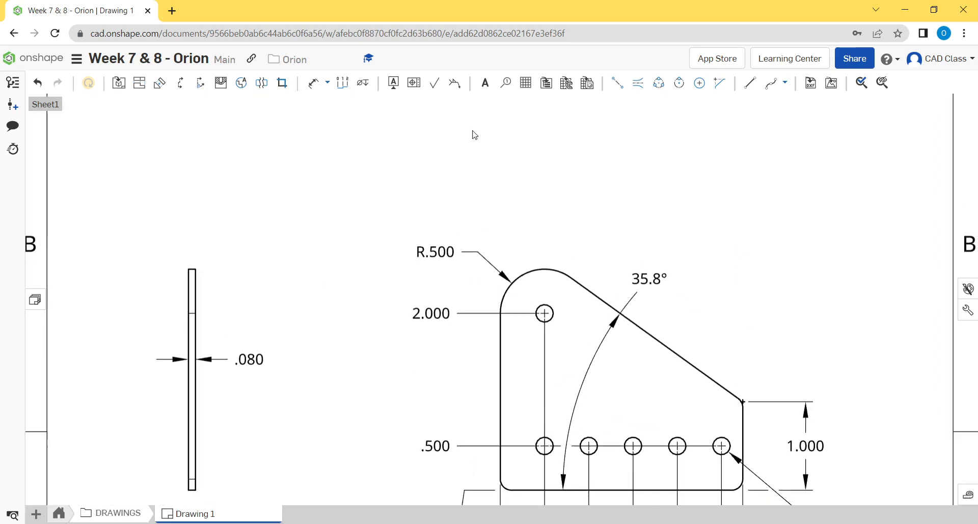
{"action": "left_click", "coordinate": [485, 82]}
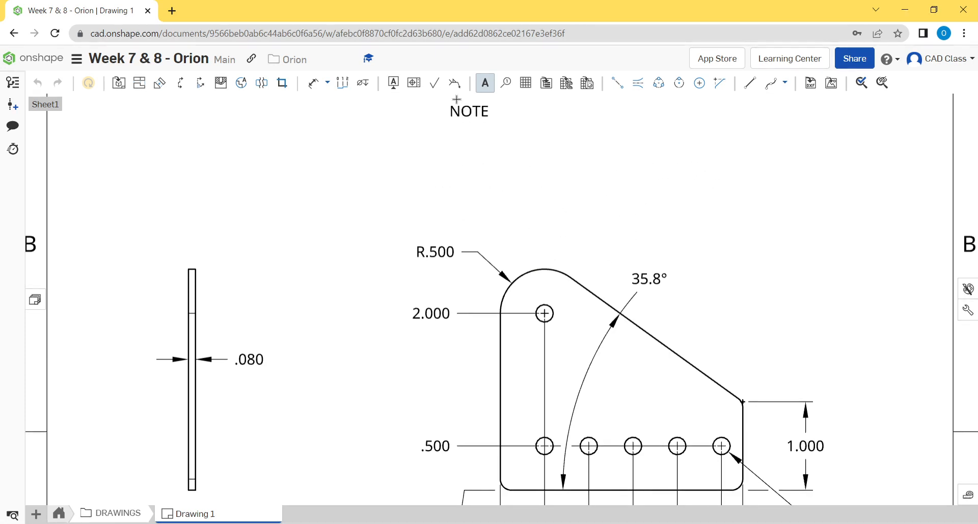
{"action": "left_click", "coordinate": [533, 268]}
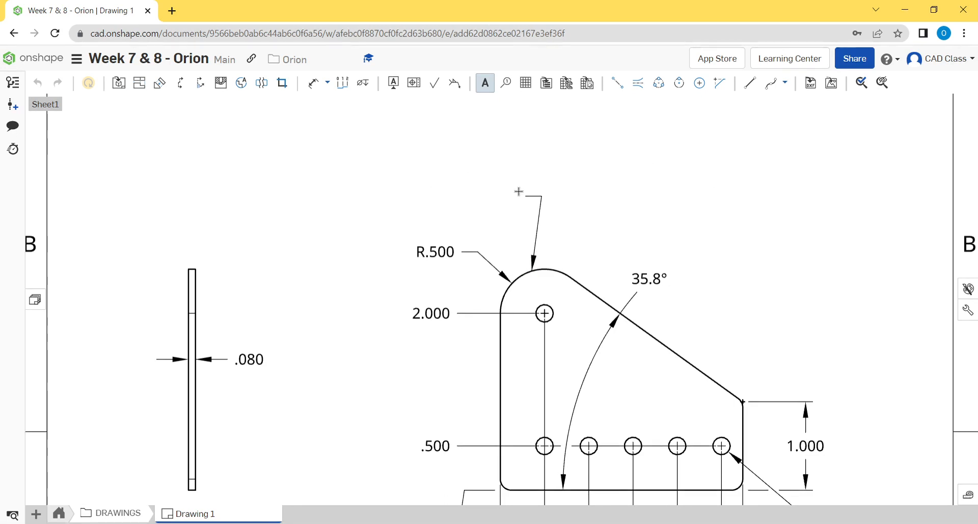
{"action": "left_click", "coordinate": [436, 160]}
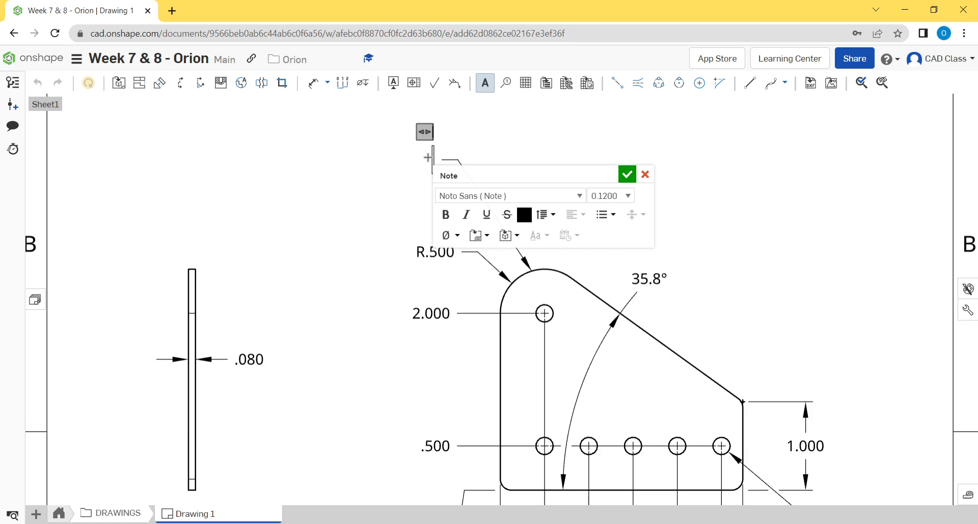
{"action": "type", "text": "Concentric with hole"}
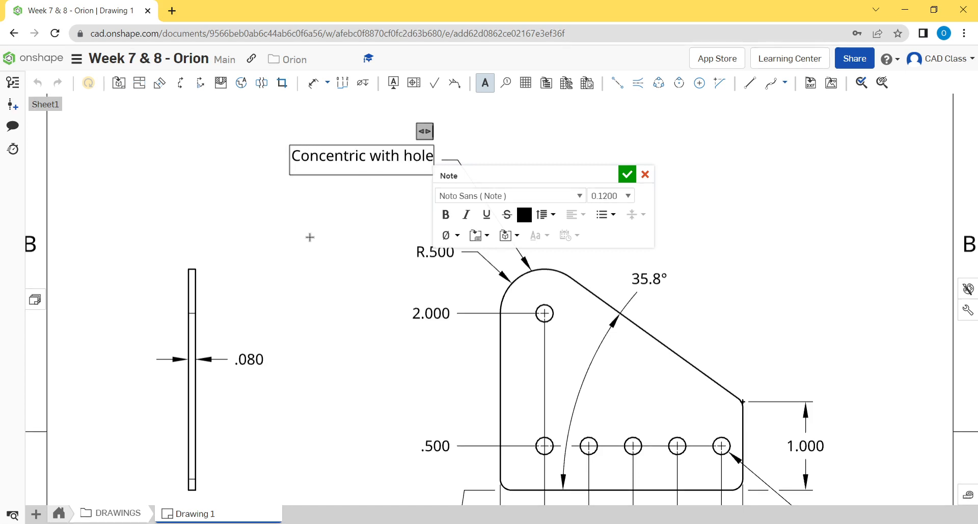
{"action": "left_click", "coordinate": [310, 237]}
{"action": "mouse_move", "coordinate": [400, 159]}
{"action": "left_mouse_down"}
{"action": "mouse_move", "coordinate": [419, 170]}
{"action": "mouse_move", "coordinate": [409, 175]}
{"action": "left_mouse_up"}
{"action": "middle_click_drag", "start_coordinate": [693, 235], "coordinate": [657, 203]}
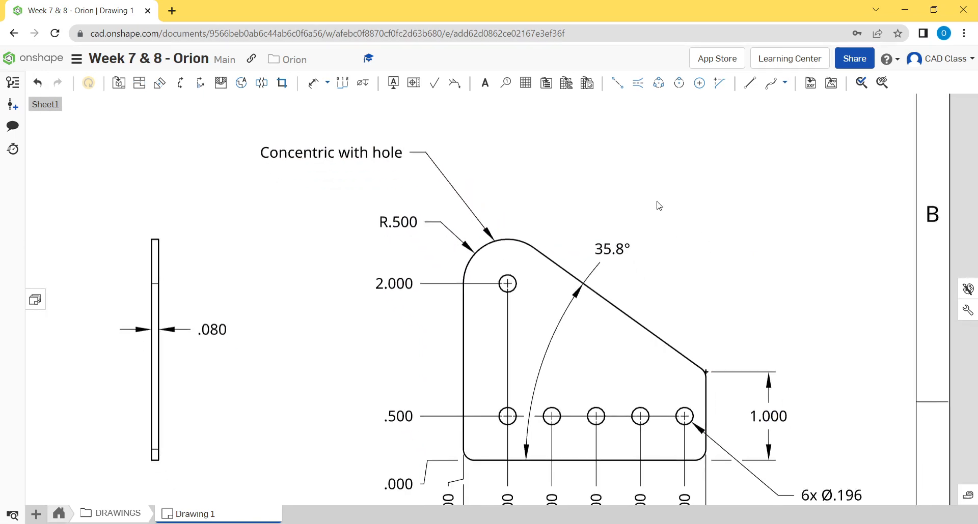
- Dimension the radius of the small rounded corner at the lower end of the sloped edge, placing it above the 1.000 height dimension
{"action": "scroll", "coordinate": [658, 206], "scroll_direction": "down", "scroll_amount": 2}
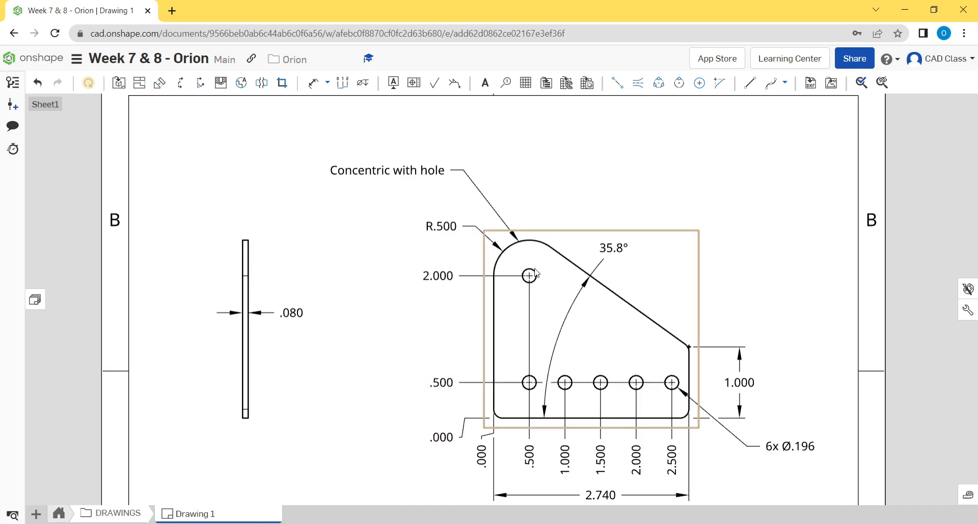
{"action": "mouse_move", "coordinate": [711, 247]}
{"action": "middle_mouse_down"}
{"action": "mouse_move", "coordinate": [705, 217]}
{"action": "mouse_move", "coordinate": [710, 238]}
{"action": "middle_mouse_up"}
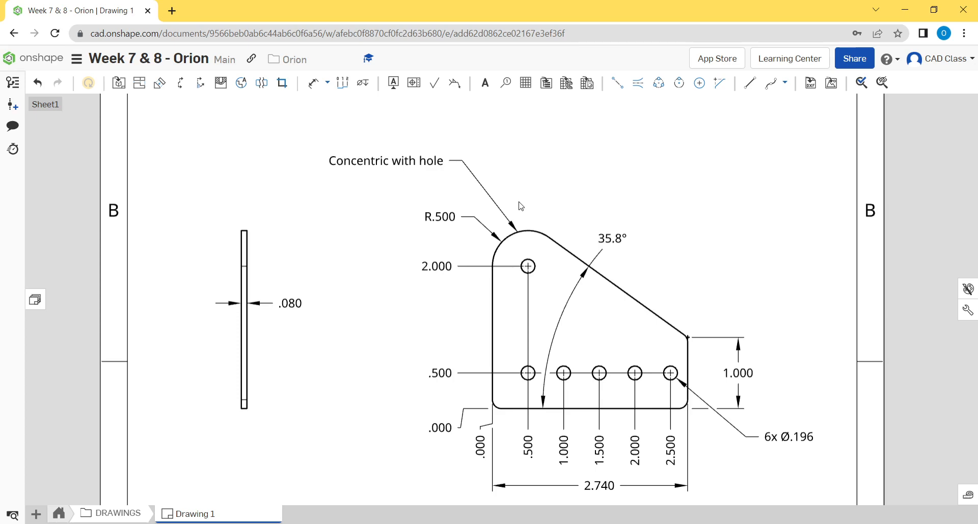
{"action": "middle_click_drag", "start_coordinate": [658, 310], "coordinate": [679, 260]}
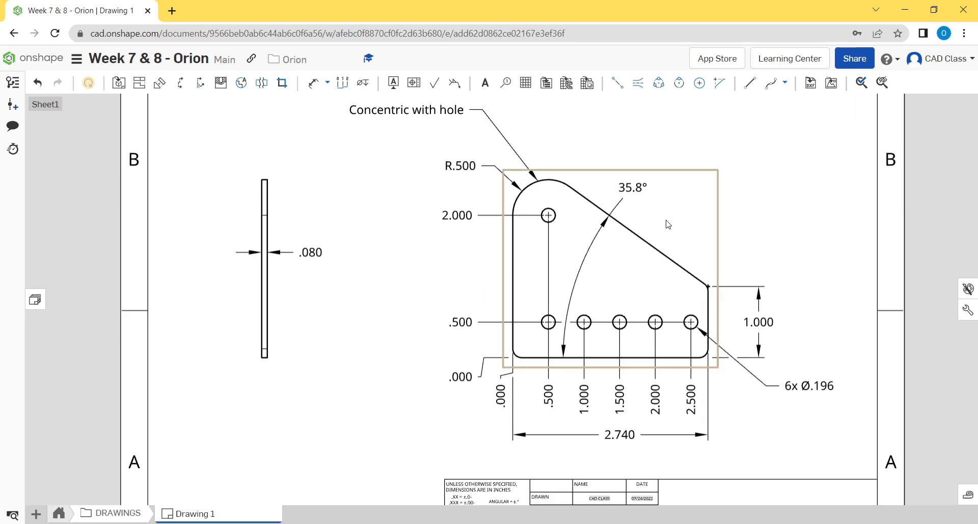
{"action": "middle_click_drag", "start_coordinate": [569, 278], "coordinate": [513, 252]}
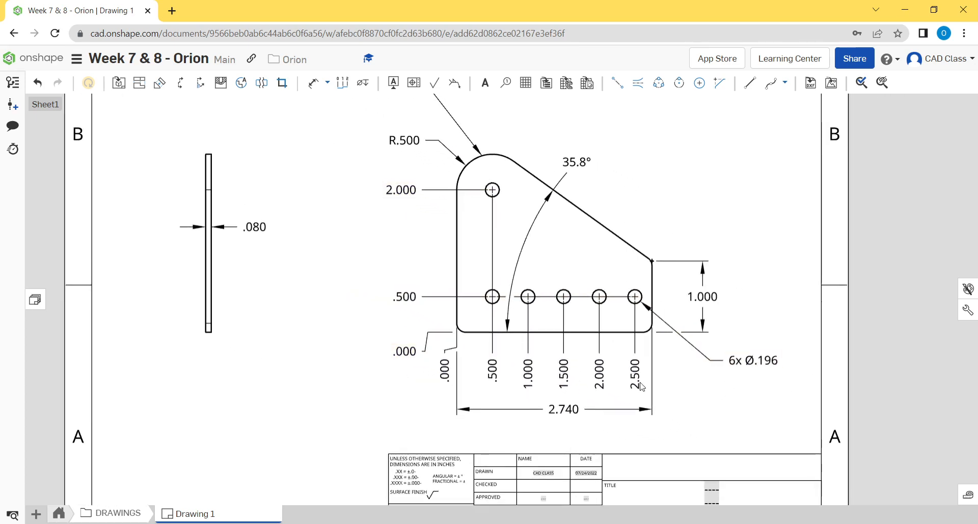
{"action": "scroll", "coordinate": [666, 280], "scroll_direction": "up", "scroll_amount": 5}
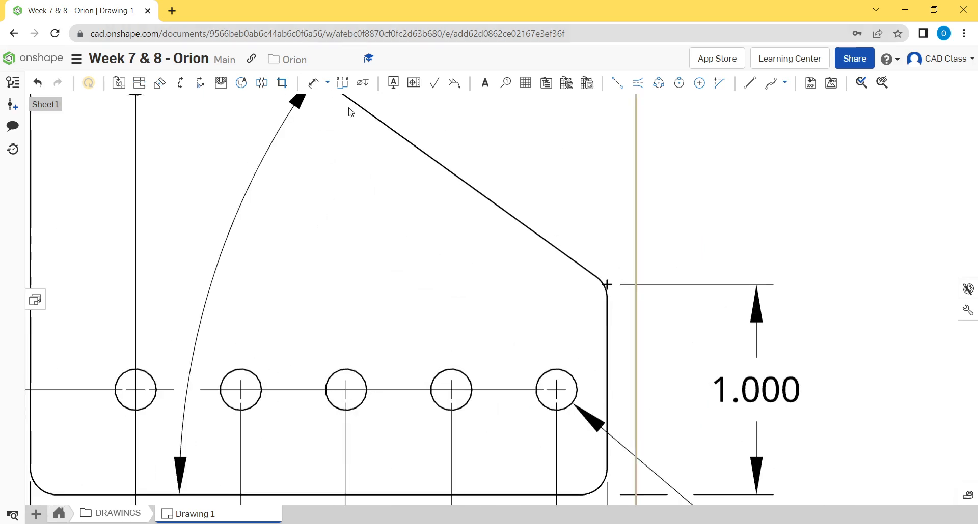
{"action": "left_click", "coordinate": [320, 88]}
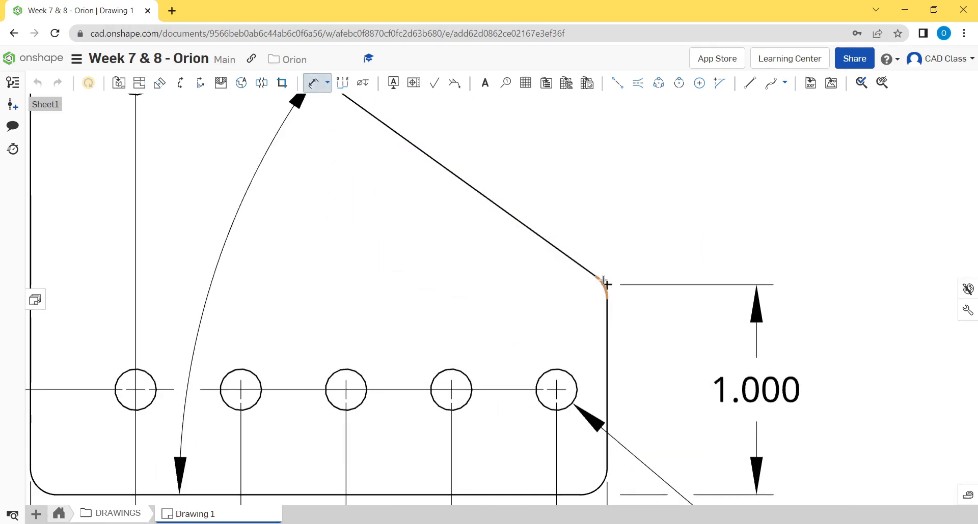
{"action": "scroll", "coordinate": [618, 270], "scroll_direction": "down", "scroll_amount": 2}
{"action": "scroll", "coordinate": [601, 282], "scroll_direction": "up", "scroll_amount": 5}
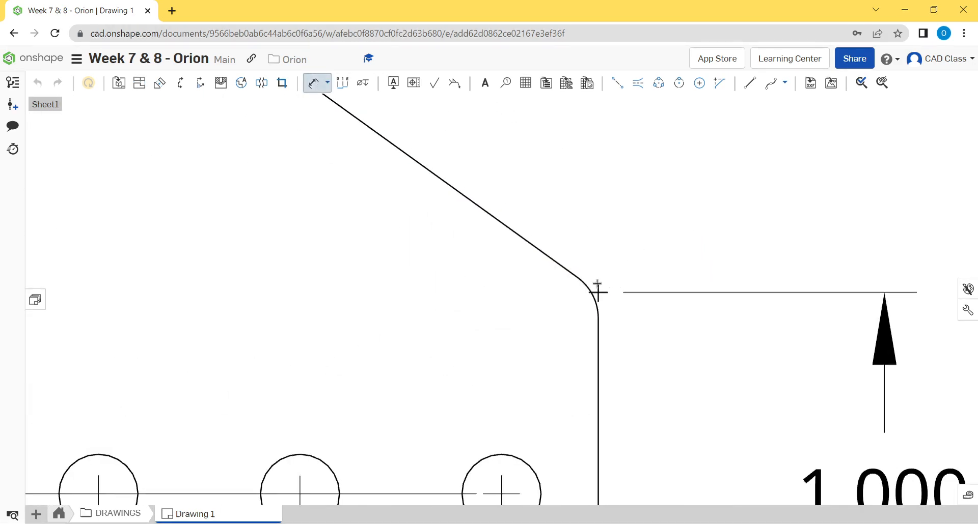
{"action": "left_click", "coordinate": [599, 288]}
{"action": "left_click", "coordinate": [626, 253]}
{"action": "scroll", "coordinate": [626, 252], "scroll_direction": "down", "scroll_amount": 2}
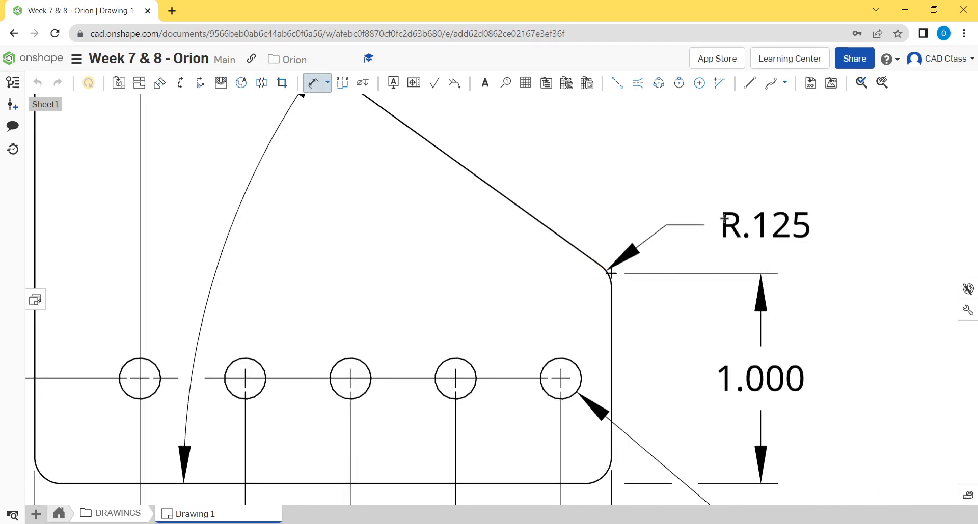
{"action": "scroll", "coordinate": [356, 377], "scroll_direction": "down", "scroll_amount": 4}
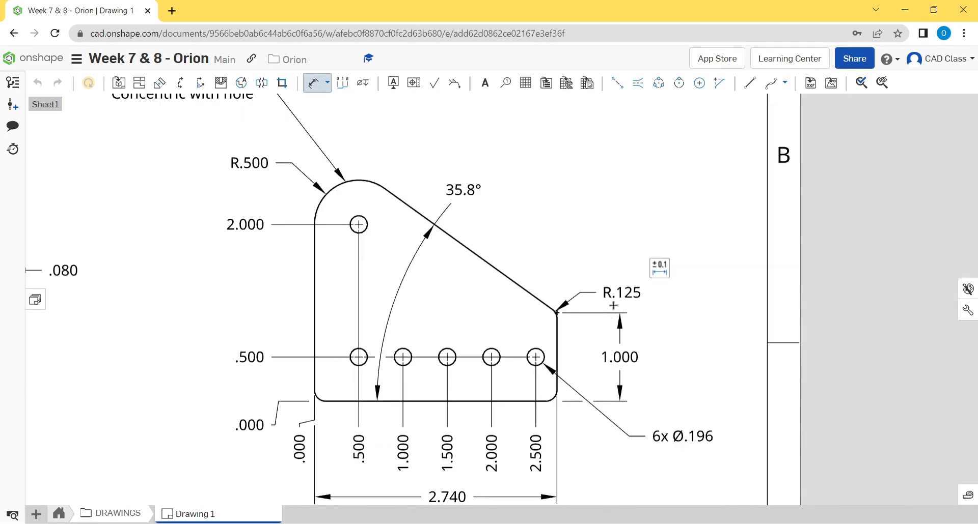
- Add the quantity prefix "3x" to the small corner radius dimension
{"action": "scroll", "coordinate": [529, 300], "scroll_direction": "up", "scroll_amount": 1}
{"action": "scroll", "coordinate": [652, 234], "scroll_direction": "up", "scroll_amount": 1}
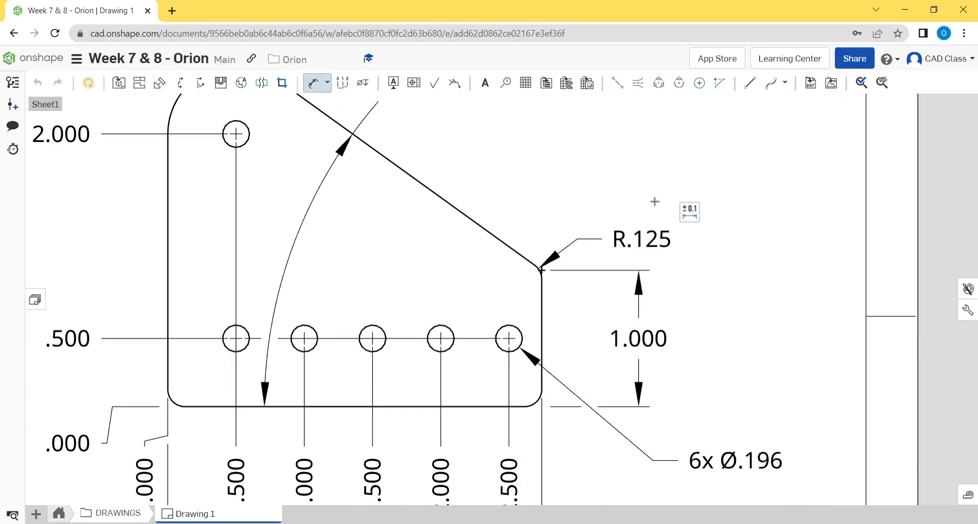
{"action": "scroll", "coordinate": [667, 274], "scroll_direction": "up", "scroll_amount": 1}
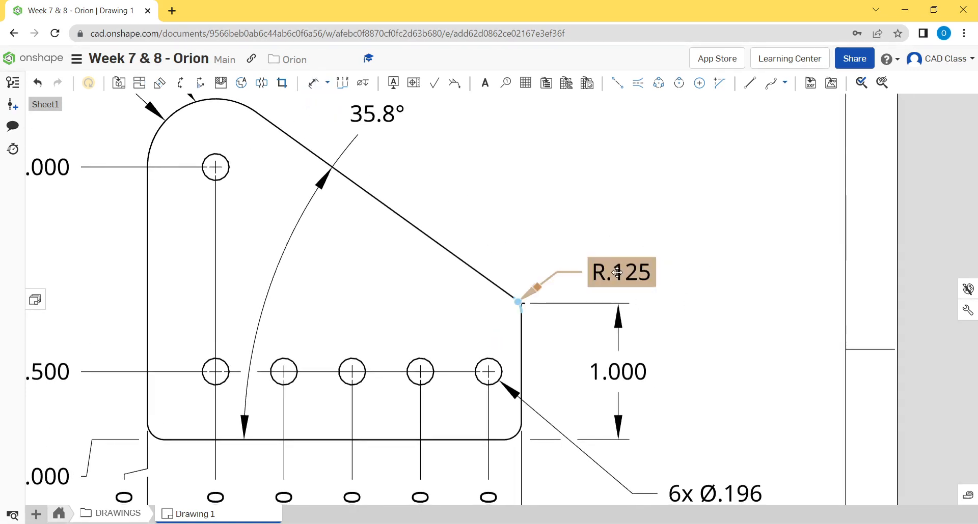
{"action": "double_click", "coordinate": [636, 278]}
{"action": "left_click", "coordinate": [660, 278]}
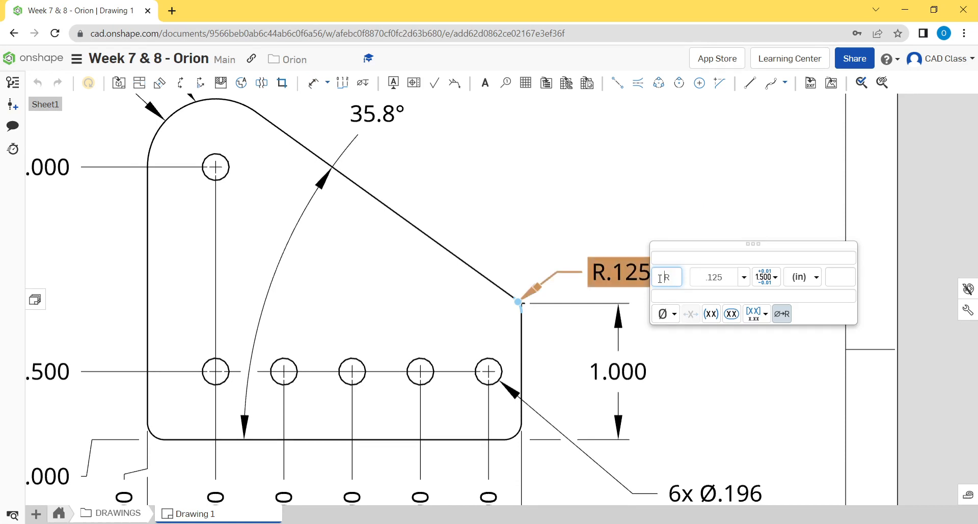
{"action": "type", "text": "3x"}
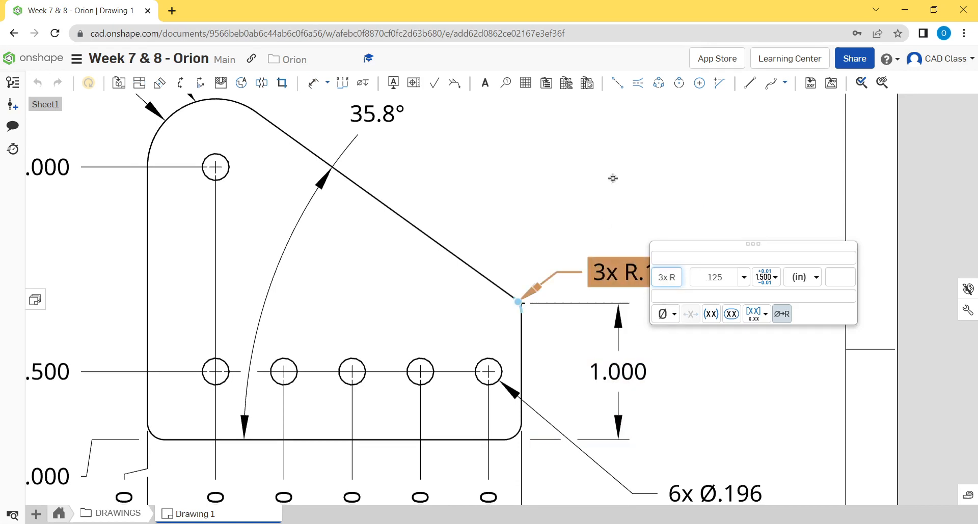
{"action": "scroll", "coordinate": [651, 248], "scroll_direction": "down", "scroll_amount": 3}
{"action": "middle_click_drag", "start_coordinate": [652, 248], "coordinate": [629, 232]}
{"action": "left_click", "coordinate": [666, 188]}
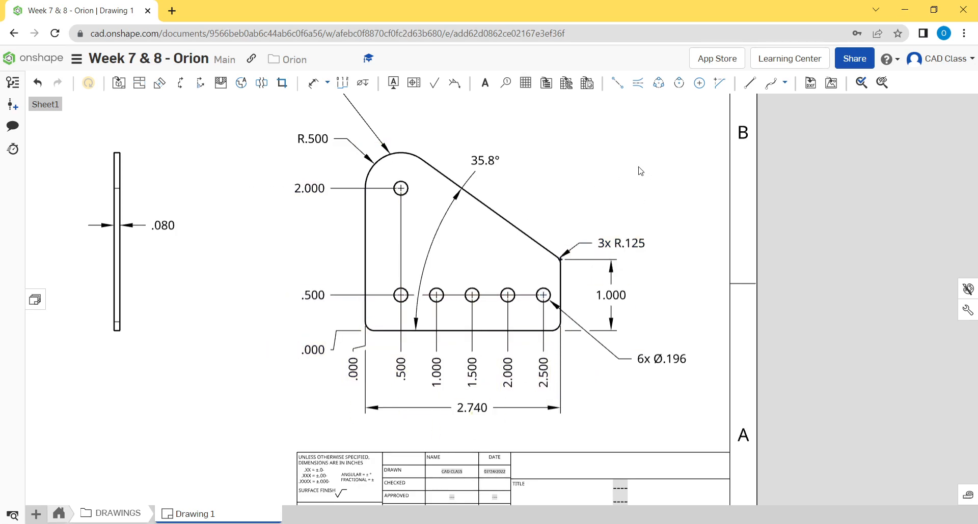
- Review the plate and edge views for complete dimensions and notes across the whole sheet
{"action": "middle_click_drag", "start_coordinate": [348, 207], "coordinate": [360, 243]}
{"action": "left_click", "coordinate": [326, 173]}
{"action": "left_click", "coordinate": [705, 135]}
{"action": "scroll", "coordinate": [578, 296], "scroll_direction": "down", "scroll_amount": 2}
{"action": "middle_click_drag", "start_coordinate": [570, 314], "coordinate": [584, 285]}
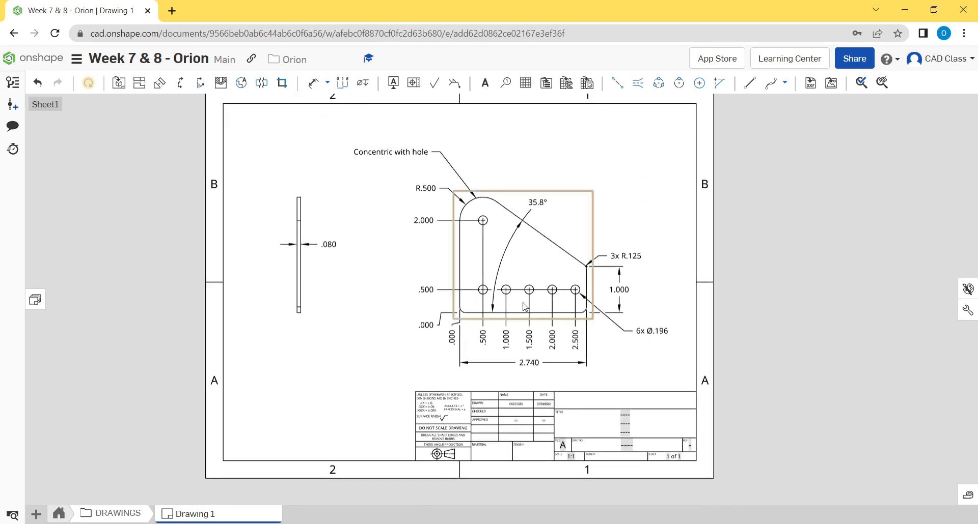
{"action": "scroll", "coordinate": [393, 265], "scroll_direction": "up", "scroll_amount": 3}
{"action": "middle_click_drag", "start_coordinate": [422, 291], "coordinate": [417, 255]}
{"action": "middle_click_drag", "start_coordinate": [461, 232], "coordinate": [467, 279]}
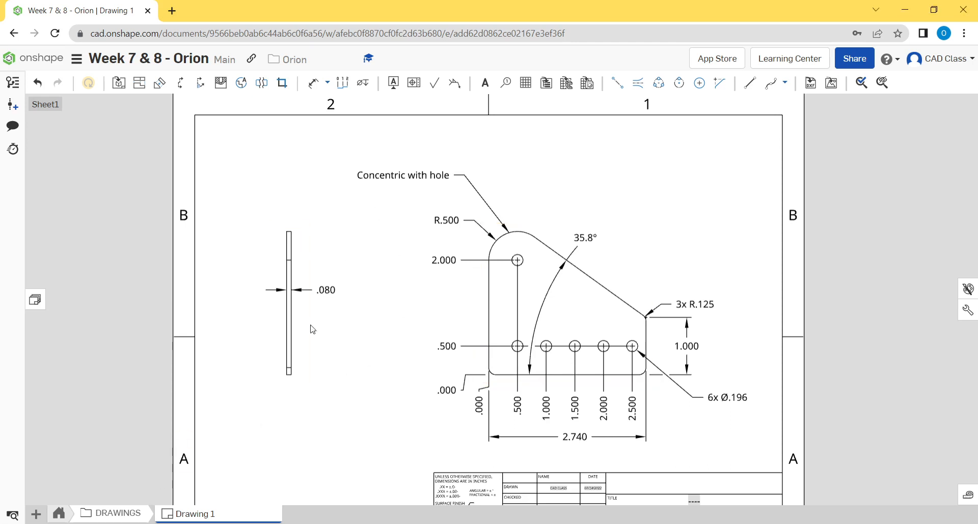
- Examine the title block for the fields that still need filling in, including material, finish, title and drawing number
{"action": "scroll", "coordinate": [502, 279], "scroll_direction": "down", "scroll_amount": 3}
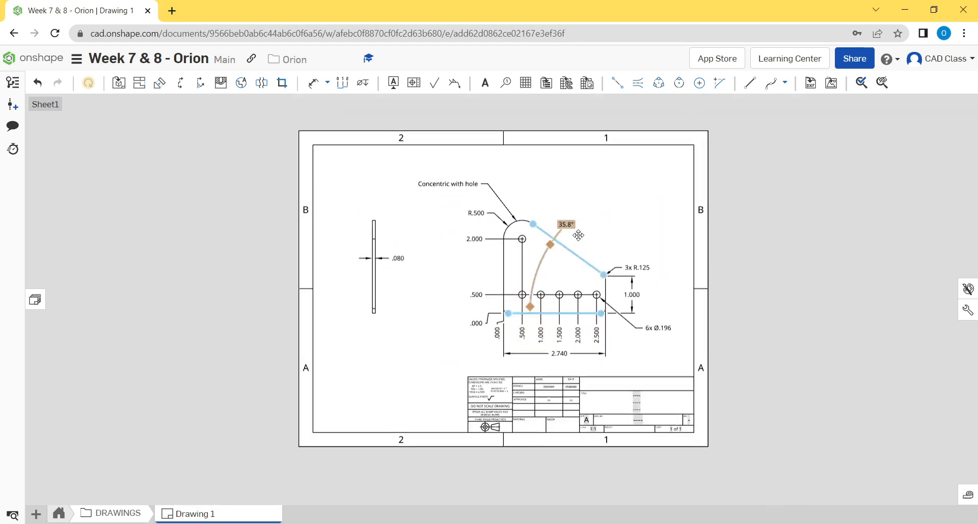
{"action": "scroll", "coordinate": [627, 444], "scroll_direction": "up", "scroll_amount": 3}
{"action": "scroll", "coordinate": [627, 444], "scroll_direction": "up", "scroll_amount": 3}
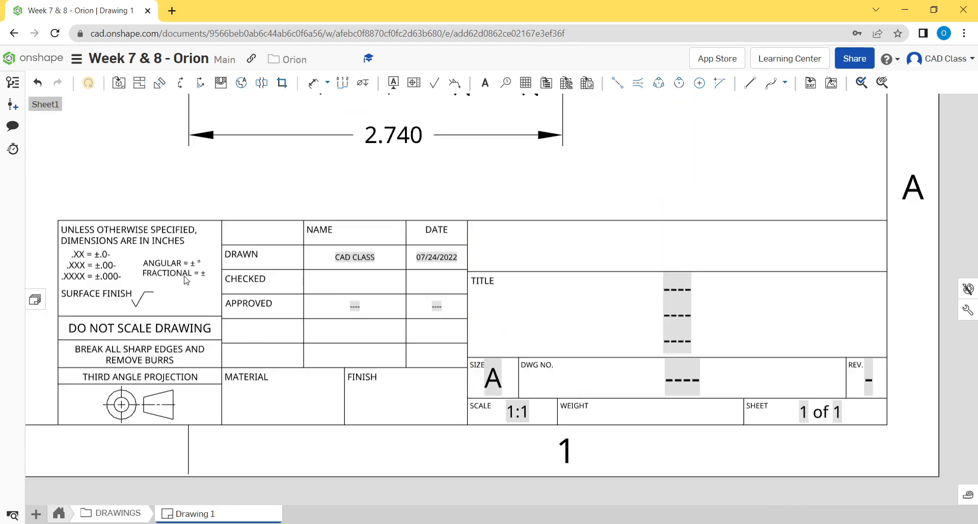
{"action": "mouse_move", "coordinate": [399, 357]}
{"action": "middle_mouse_down"}
{"action": "mouse_move", "coordinate": [510, 368]}
{"action": "mouse_move", "coordinate": [392, 363]}
{"action": "middle_mouse_up"}
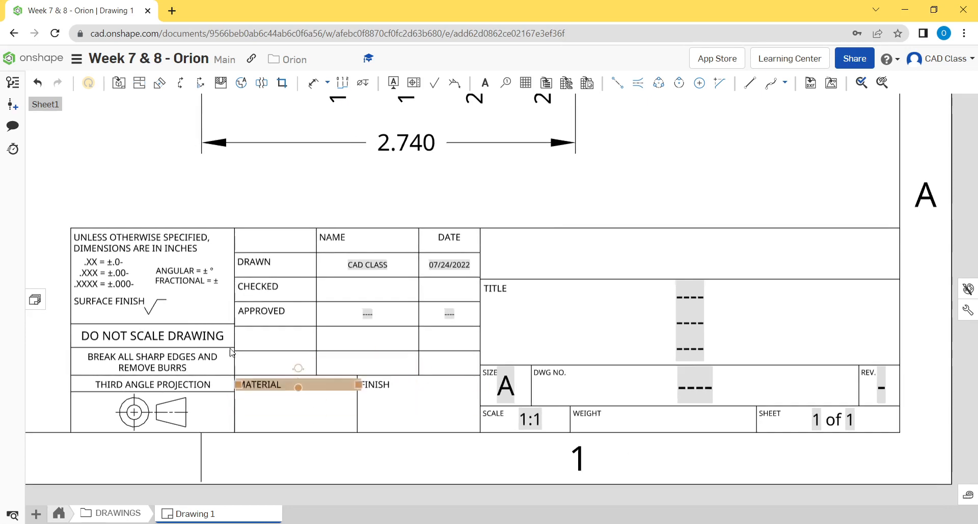
{"action": "scroll", "coordinate": [484, 435], "scroll_direction": "down", "scroll_amount": 2}
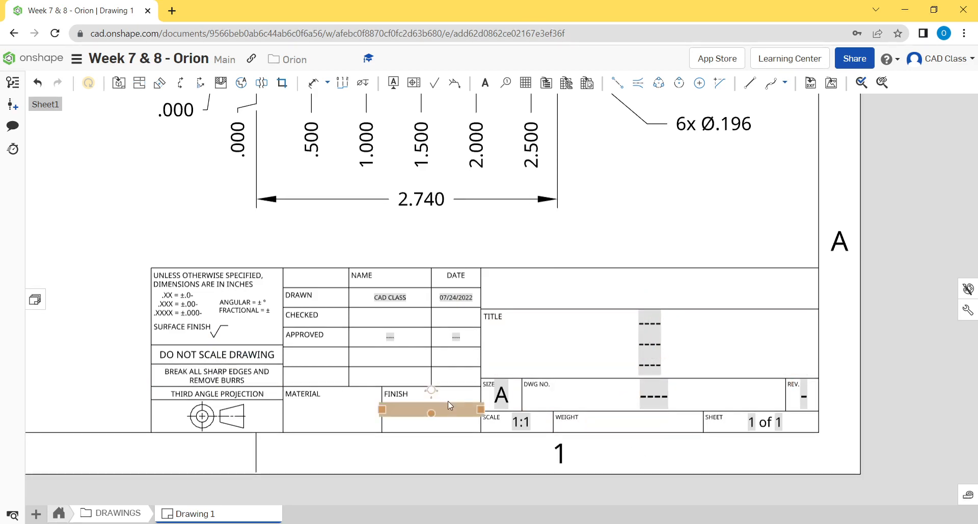
{"action": "scroll", "coordinate": [631, 399], "scroll_direction": "down", "scroll_amount": 5}
{"action": "scroll", "coordinate": [619, 406], "scroll_direction": "up", "scroll_amount": 4}
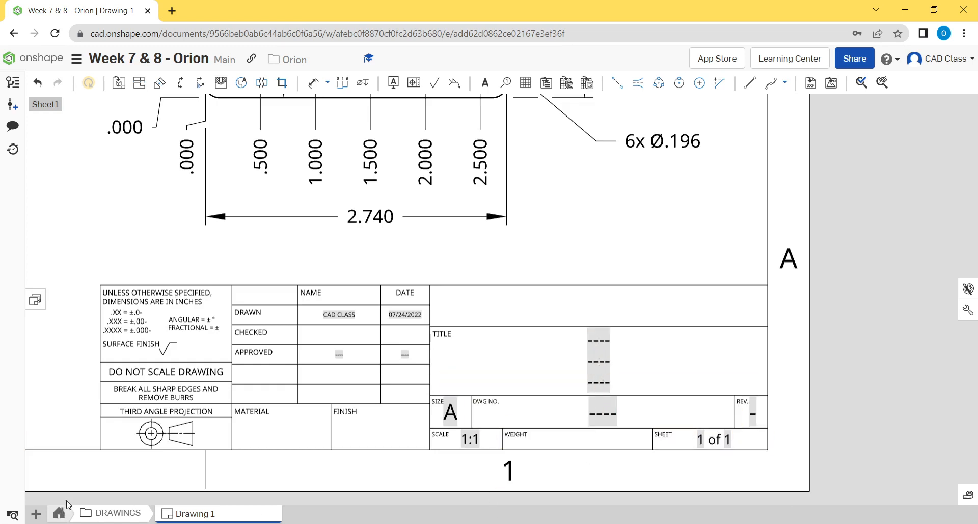
- Look up the plate's part number in Assembly 1, and return to Drawing 1 in the DRAWINGS folder
{"action": "left_click", "coordinate": [59, 515]}
{"action": "left_click", "coordinate": [134, 516]}
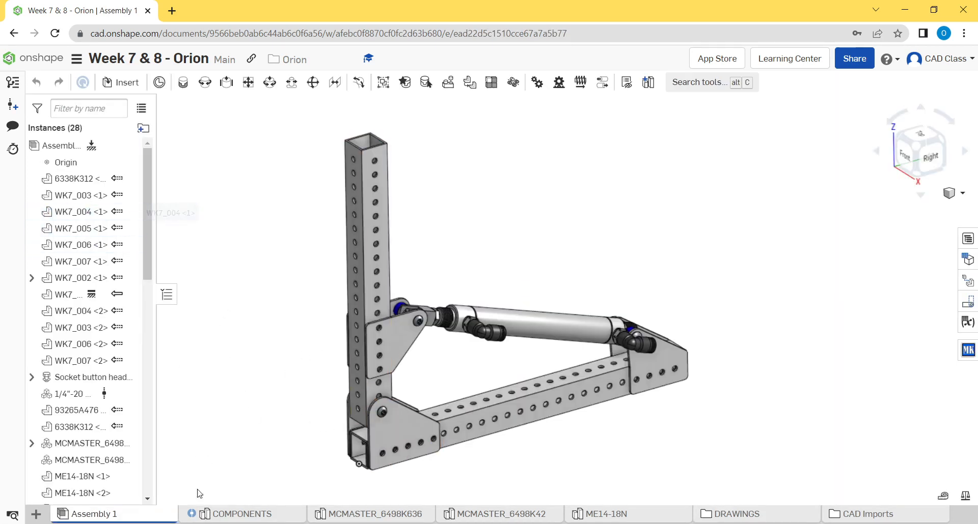
{"action": "left_click", "coordinate": [779, 516]}
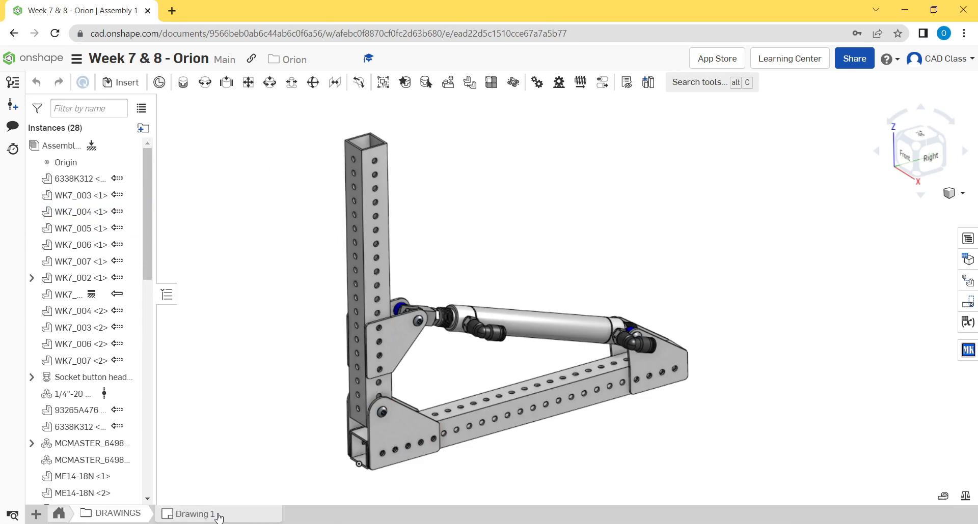
{"action": "left_click", "coordinate": [220, 515]}
- Replace the drawing number placeholder in the title block with "WK7_004"
{"action": "double_click", "coordinate": [599, 417]}
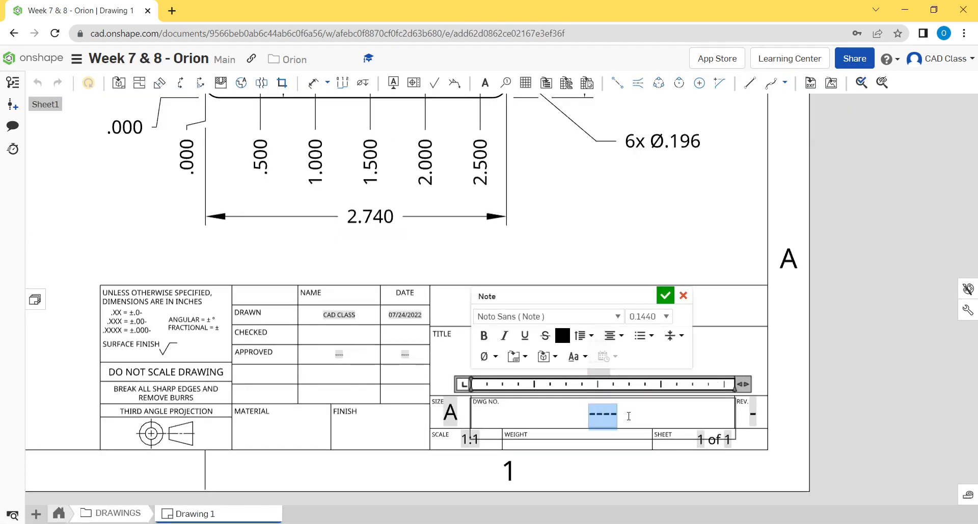
{"action": "type", "text": "WK7_004"}
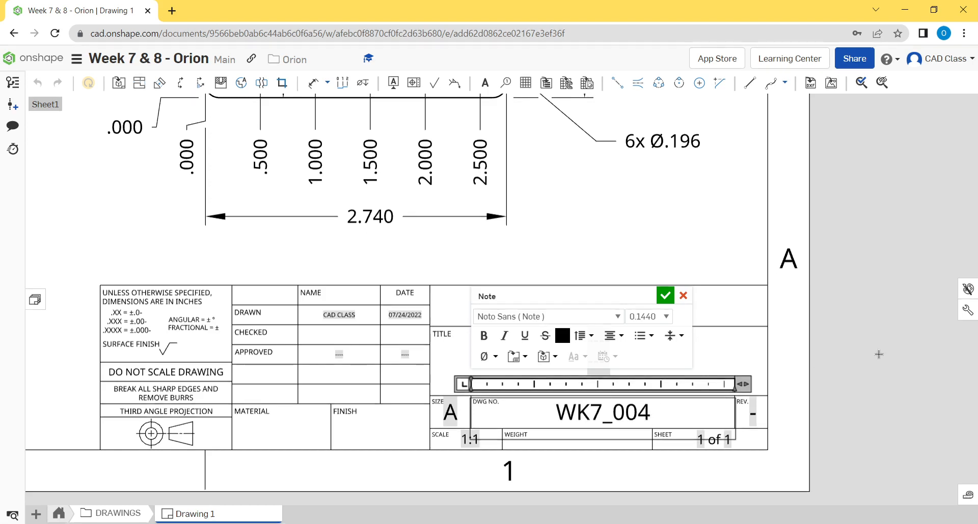
{"action": "left_click", "coordinate": [632, 406]}
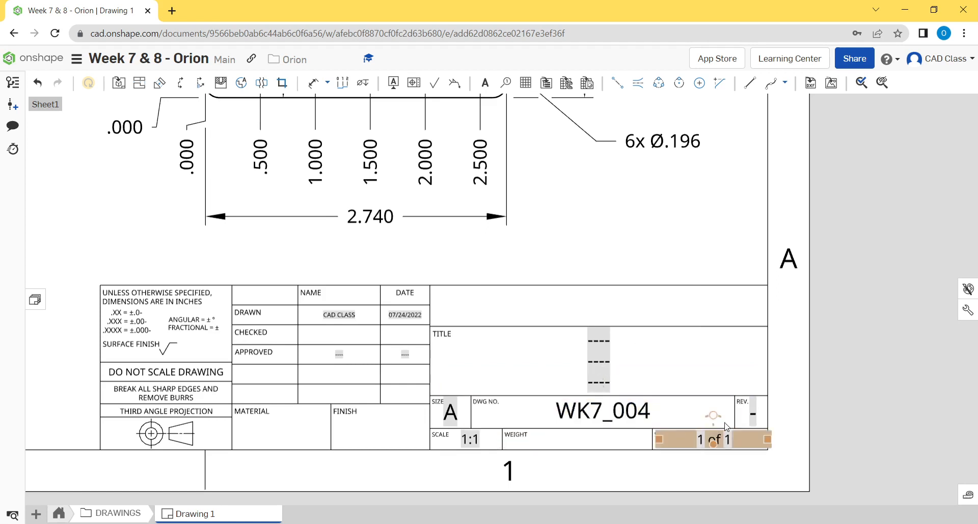
- Enter "Pivot Plate" on the middle title line of the title block and clear the other placeholder title lines
{"action": "left_click", "coordinate": [613, 361]}
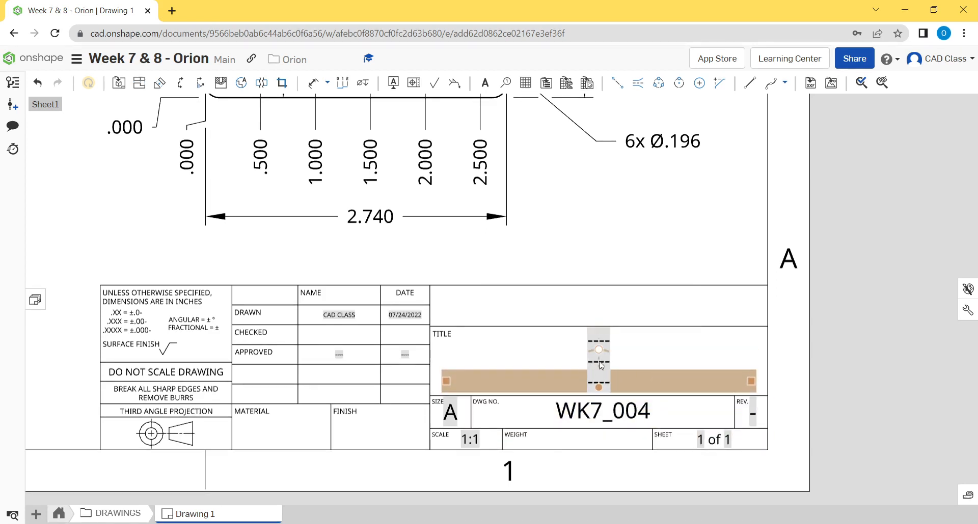
{"action": "double_click", "coordinate": [606, 364]}
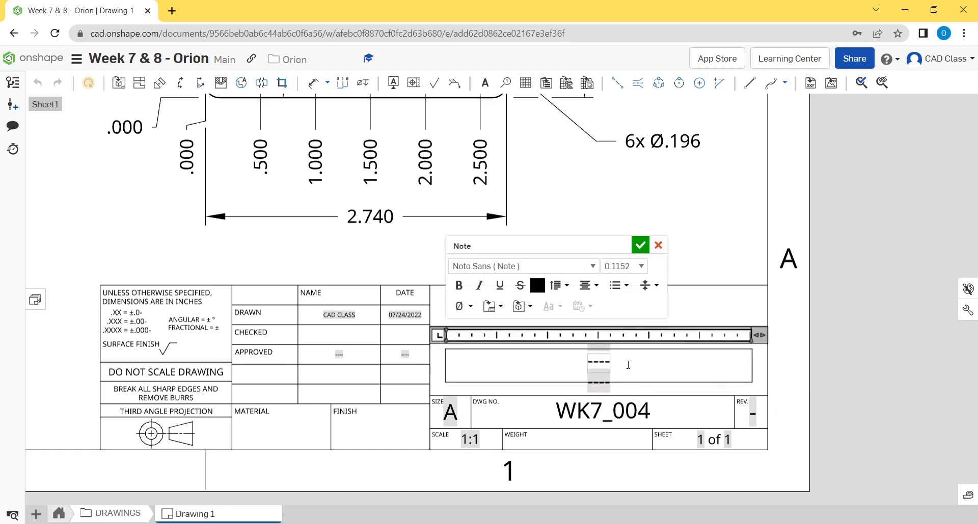
{"action": "left_click_drag", "start_coordinate": [628, 364], "coordinate": [507, 367]}
{"action": "type", "text": "Pivot Plate"}
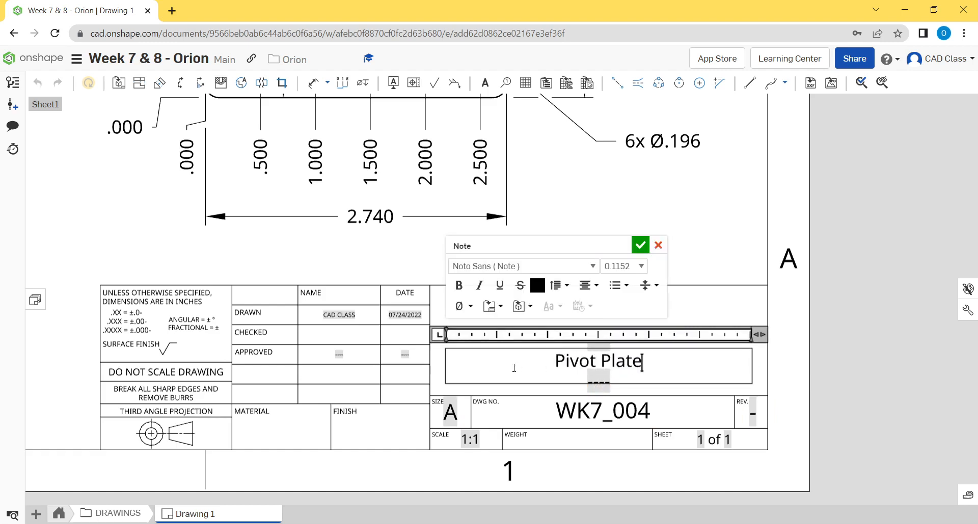
{"action": "left_click", "coordinate": [827, 378]}
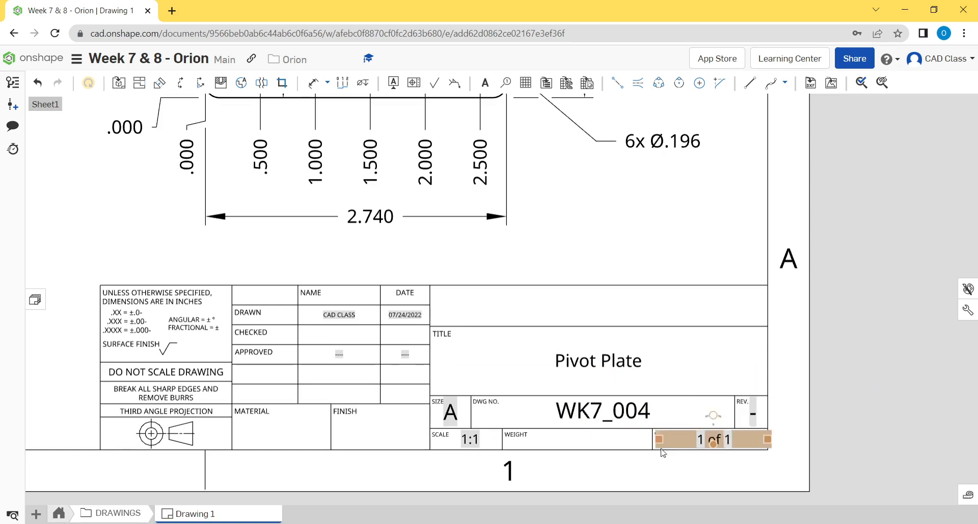
- Examine the title block's size, scale, sheet, date, title and revision fields
{"action": "middle_click_drag", "start_coordinate": [466, 422], "coordinate": [479, 391]}
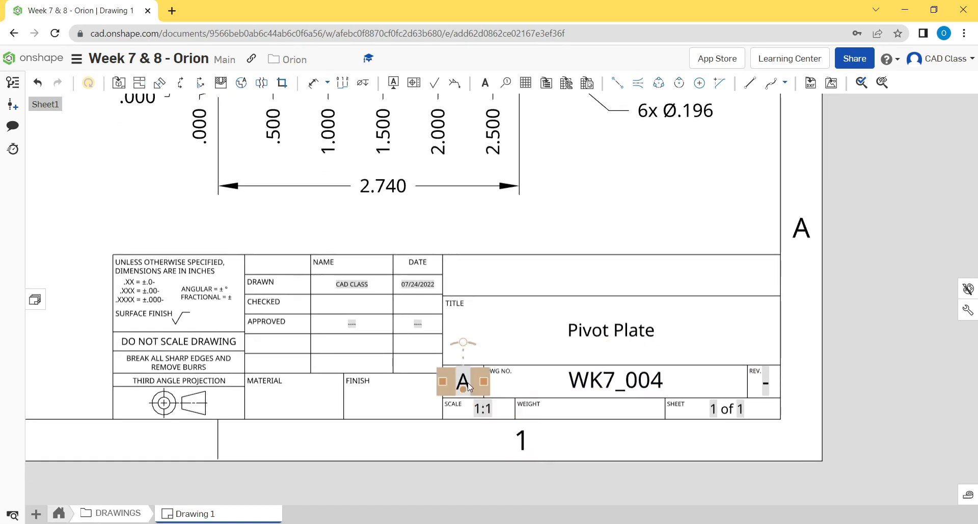
{"action": "mouse_move", "coordinate": [746, 362]}
{"action": "middle_mouse_down"}
{"action": "mouse_move", "coordinate": [802, 367]}
{"action": "mouse_move", "coordinate": [775, 376]}
{"action": "middle_mouse_up"}
{"action": "middle_click_drag", "start_coordinate": [660, 390], "coordinate": [666, 418]}
{"action": "mouse_move", "coordinate": [448, 389]}
{"action": "middle_mouse_down"}
{"action": "mouse_move", "coordinate": [443, 367]}
{"action": "mouse_move", "coordinate": [400, 363]}
{"action": "middle_mouse_up"}
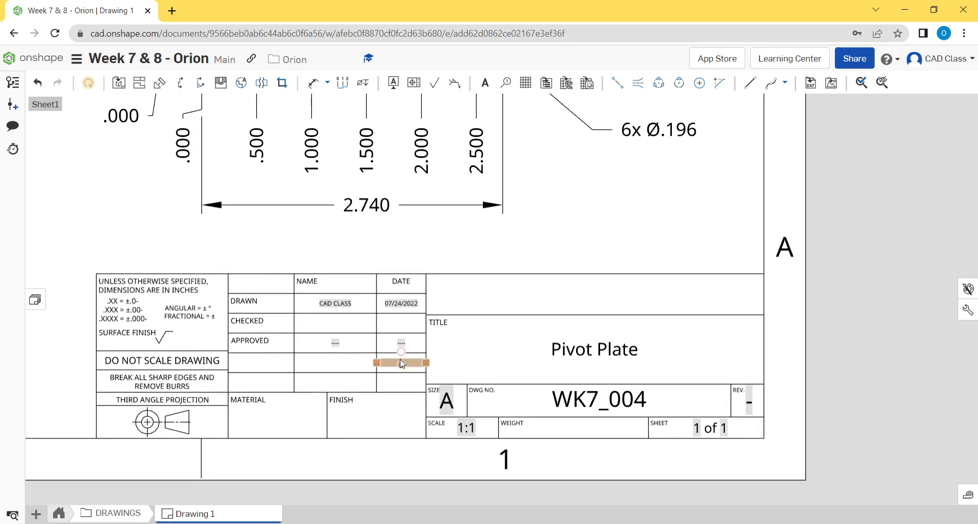
{"action": "middle_click_drag", "start_coordinate": [716, 395], "coordinate": [657, 383]}
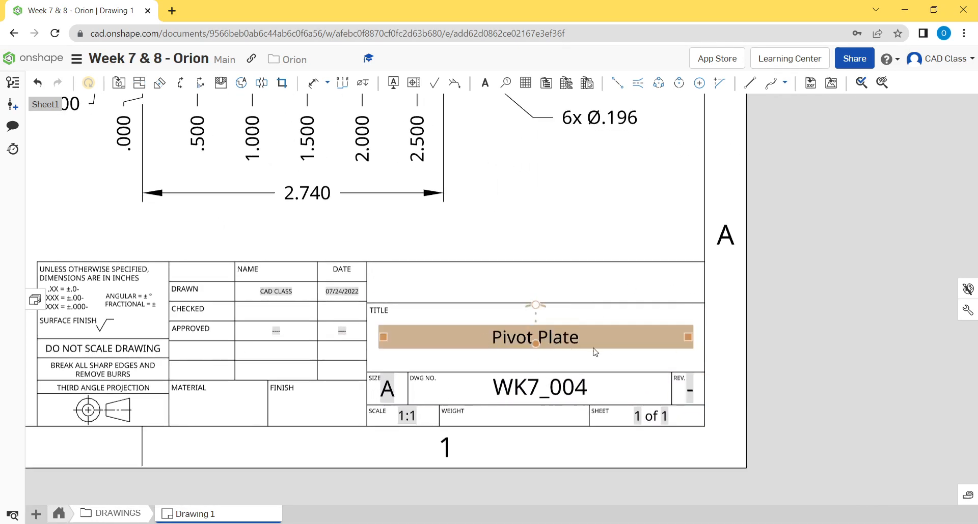
{"action": "middle_click_drag", "start_coordinate": [745, 372], "coordinate": [761, 378]}
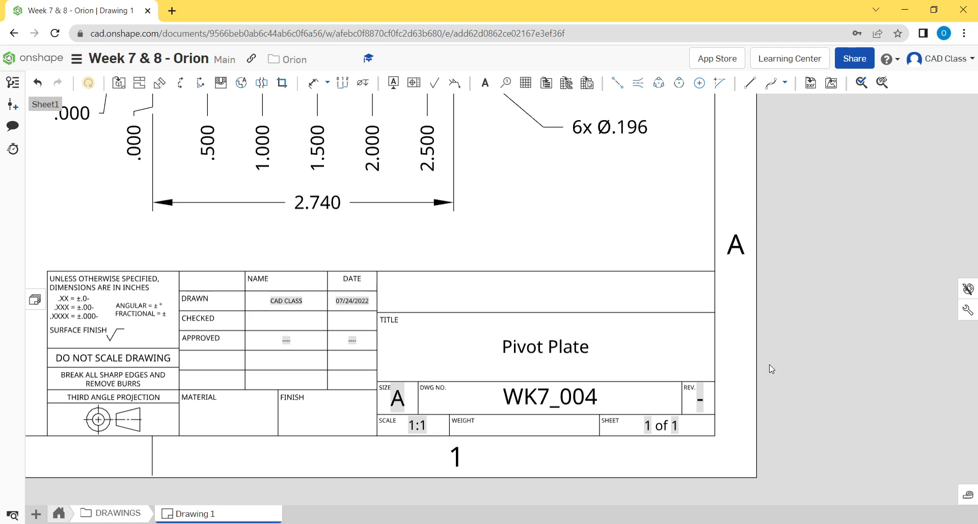
{"action": "left_click", "coordinate": [701, 400]}
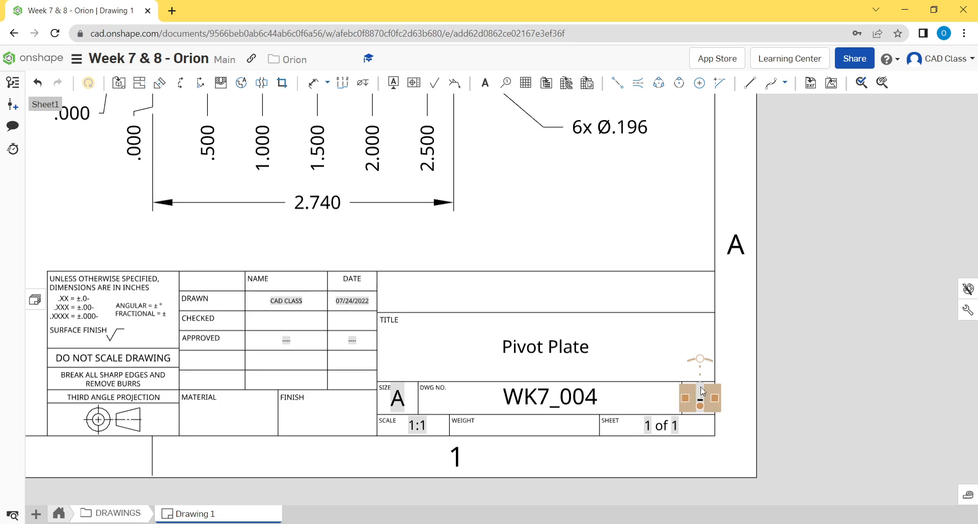
- Review the revision and sheet number fields together with the whole sheet's views and dimensions
{"action": "scroll", "coordinate": [701, 397], "scroll_direction": "down", "scroll_amount": 5}
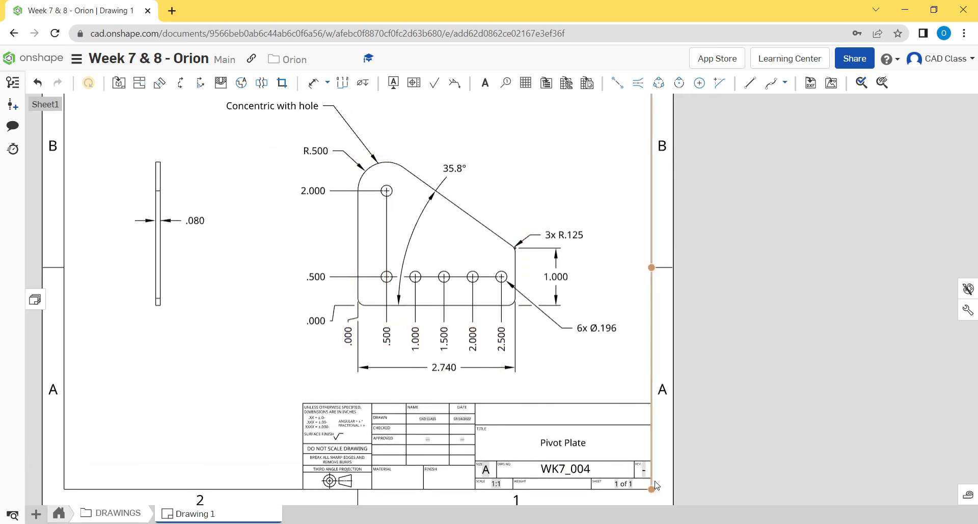
{"action": "scroll", "coordinate": [641, 407], "scroll_direction": "up", "scroll_amount": 5}
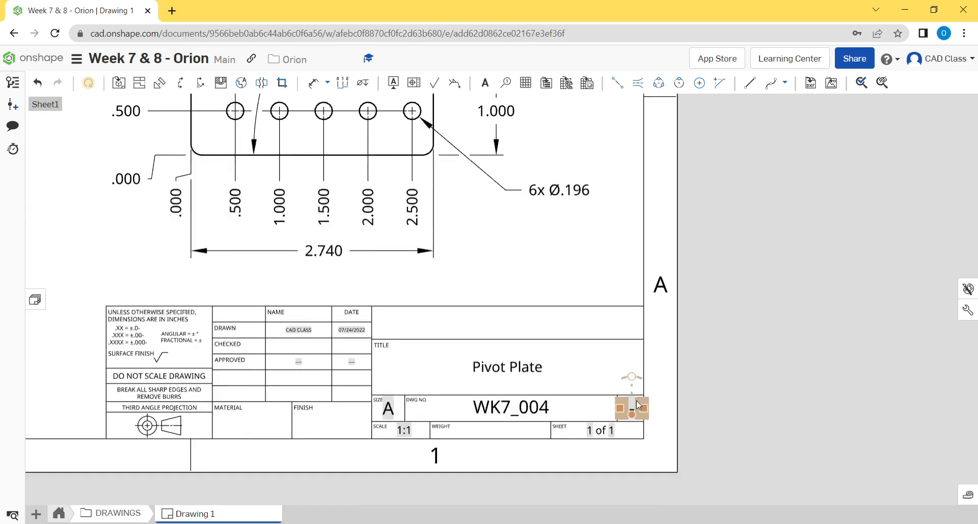
{"action": "scroll", "coordinate": [637, 401], "scroll_direction": "down", "scroll_amount": 2}
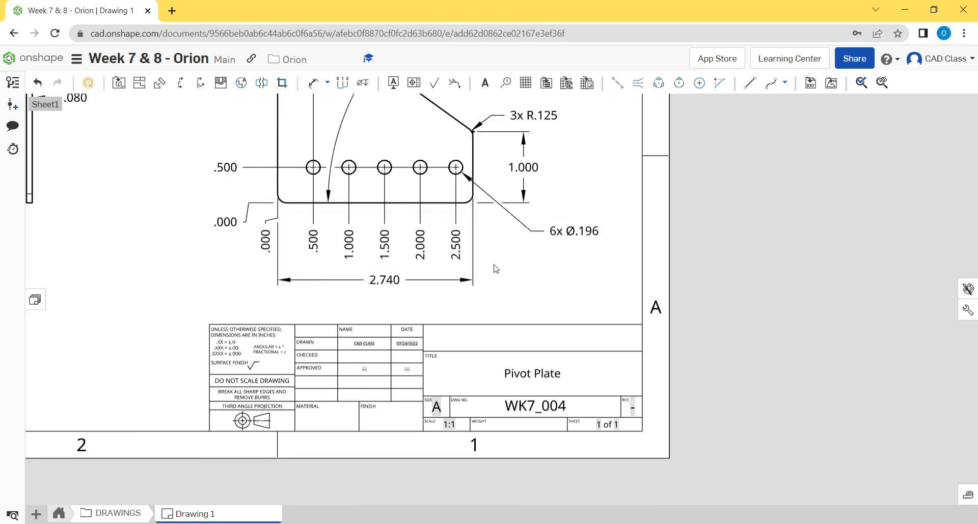
{"action": "scroll", "coordinate": [495, 285], "scroll_direction": "down", "scroll_amount": 3}
{"action": "middle_click_drag", "start_coordinate": [550, 336], "coordinate": [602, 416]}
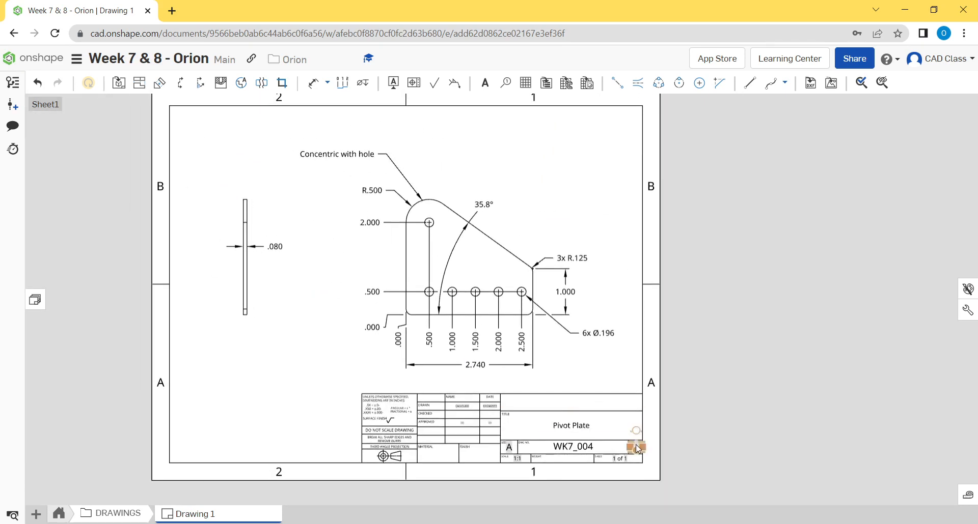
{"action": "scroll", "coordinate": [645, 460], "scroll_direction": "up", "scroll_amount": 5}
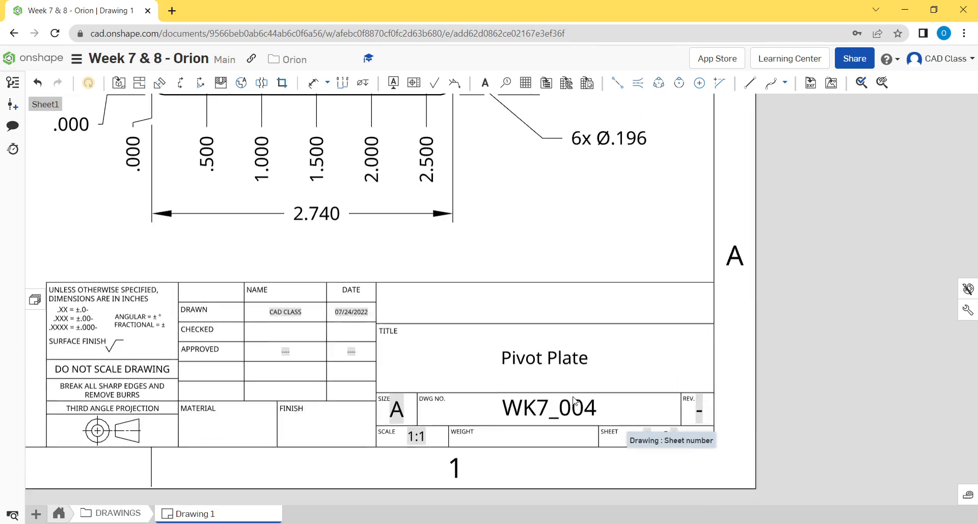
{"action": "scroll", "coordinate": [591, 406], "scroll_direction": "down", "scroll_amount": 3}
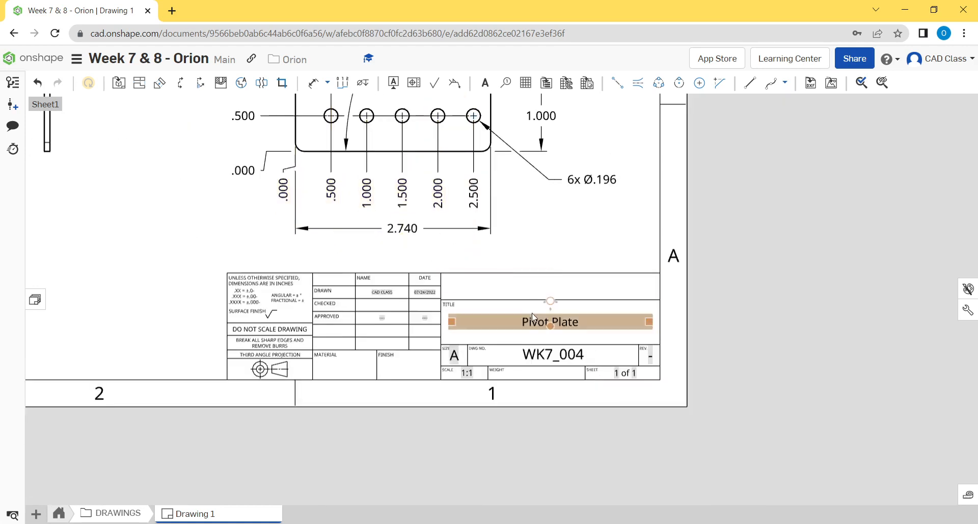
{"action": "scroll", "coordinate": [589, 405], "scroll_direction": "down", "scroll_amount": 5}
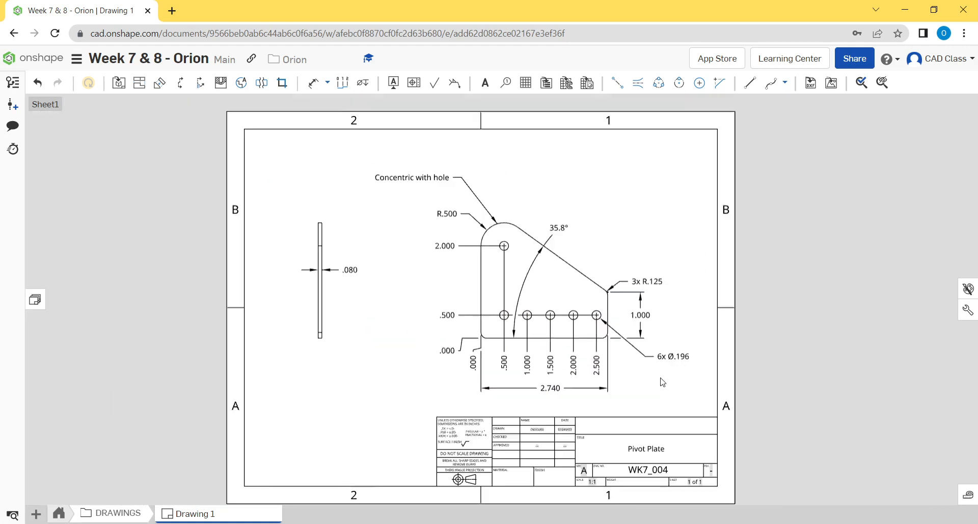
{"action": "middle_click_drag", "start_coordinate": [653, 367], "coordinate": [725, 376]}
- Fill in the title block's material field with "Aluminum 5052"
{"action": "scroll", "coordinate": [656, 438], "scroll_direction": "up", "scroll_amount": 5}
{"action": "mouse_move", "coordinate": [713, 376]}
{"action": "middle_mouse_down"}
{"action": "mouse_move", "coordinate": [692, 327]}
{"action": "mouse_move", "coordinate": [724, 303]}
{"action": "middle_mouse_up"}
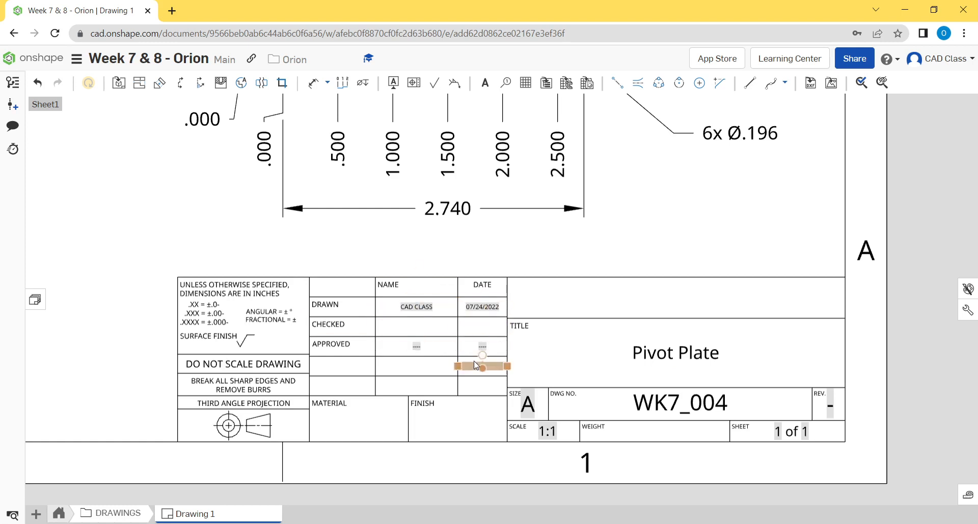
{"action": "mouse_move", "coordinate": [446, 371]}
{"action": "middle_mouse_down"}
{"action": "mouse_move", "coordinate": [443, 380]}
{"action": "mouse_move", "coordinate": [443, 367]}
{"action": "middle_mouse_up"}
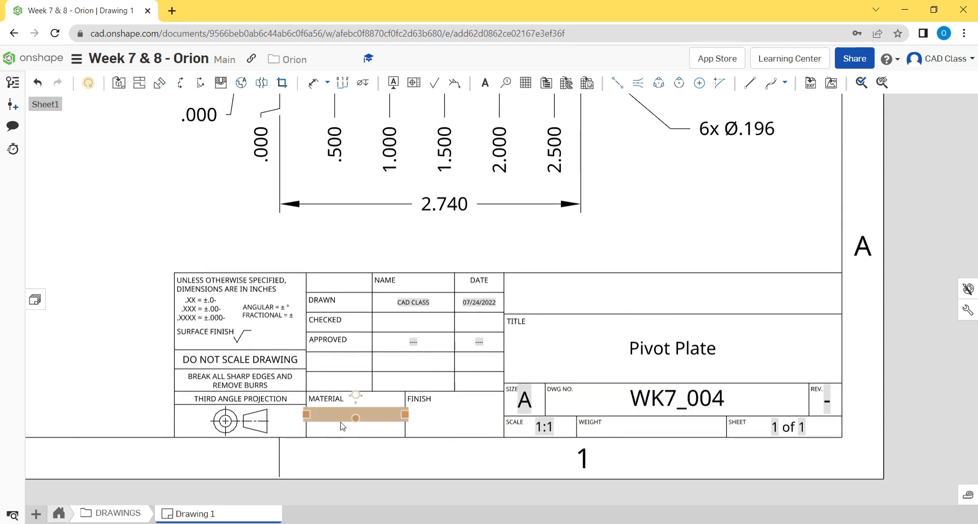
{"action": "double_click", "coordinate": [342, 427]}
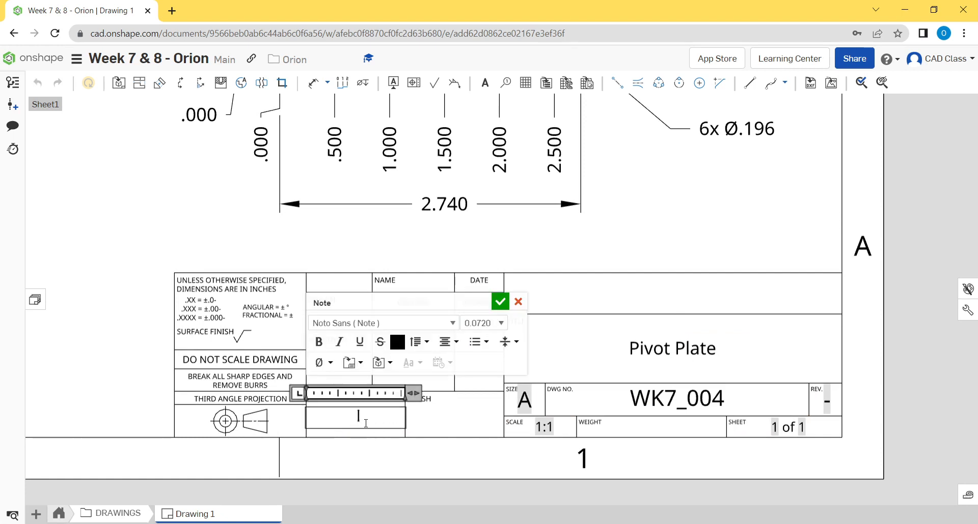
{"action": "type", "text": "Aluminum"}
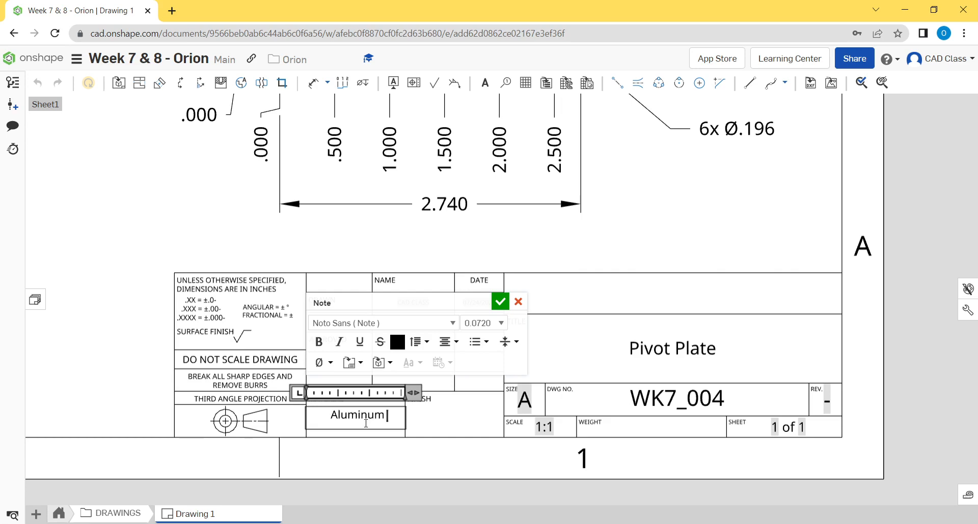
{"action": "type", "text": " 5052"}
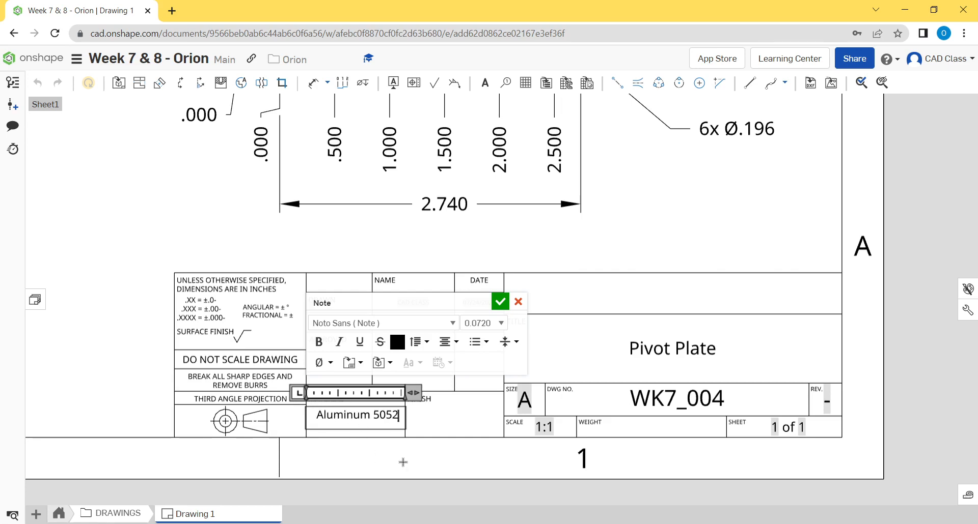
{"action": "left_click", "coordinate": [402, 460]}
- Enter "Deburr" in the title block's finish field and replace it with "Paint Black"
{"action": "scroll", "coordinate": [468, 423], "scroll_direction": "down", "scroll_amount": 3}
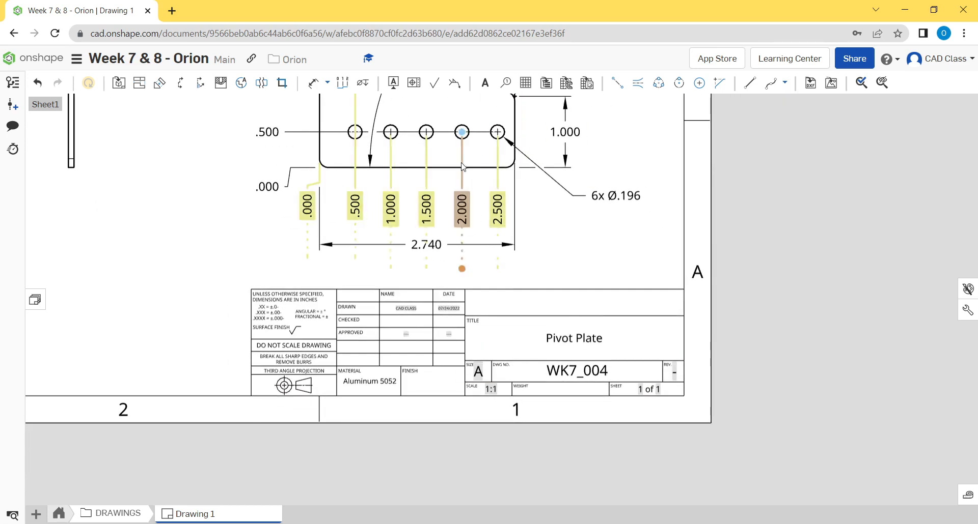
{"action": "scroll", "coordinate": [368, 391], "scroll_direction": "up", "scroll_amount": 4}
{"action": "mouse_move", "coordinate": [390, 381]}
{"action": "middle_mouse_down"}
{"action": "mouse_move", "coordinate": [368, 402]}
{"action": "mouse_move", "coordinate": [395, 401]}
{"action": "middle_mouse_up"}
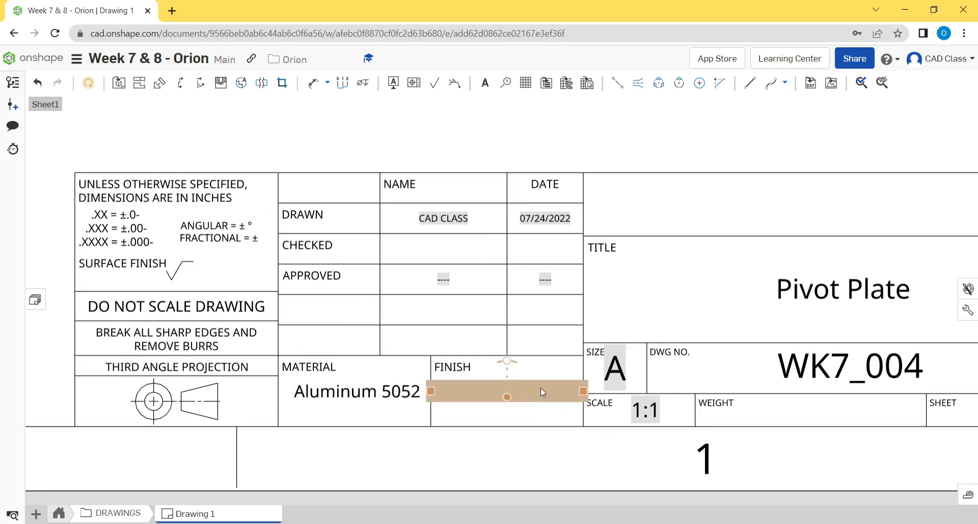
{"action": "double_click", "coordinate": [533, 392]}
{"action": "type", "text": "Deburr"}
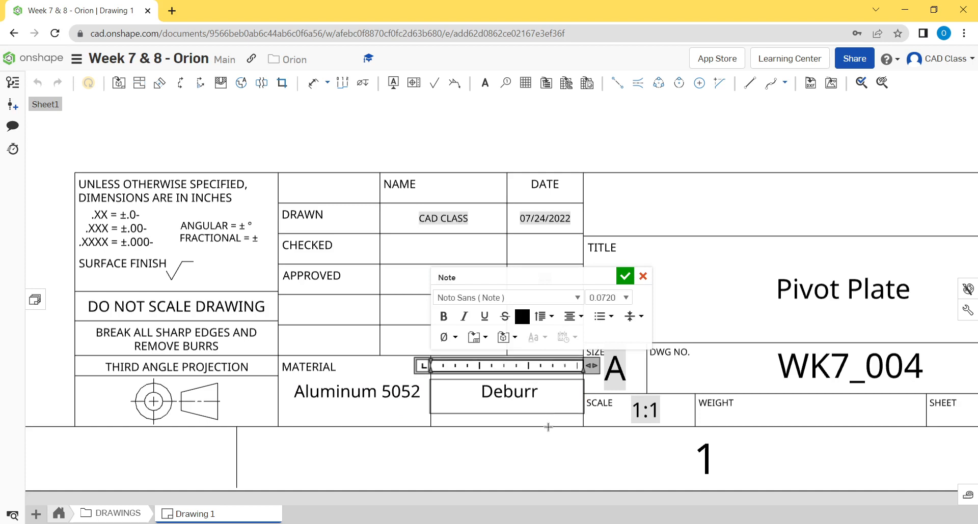
{"action": "left_click_drag", "start_coordinate": [539, 395], "coordinate": [433, 400]}
{"action": "type", "text": "Paint Black"}
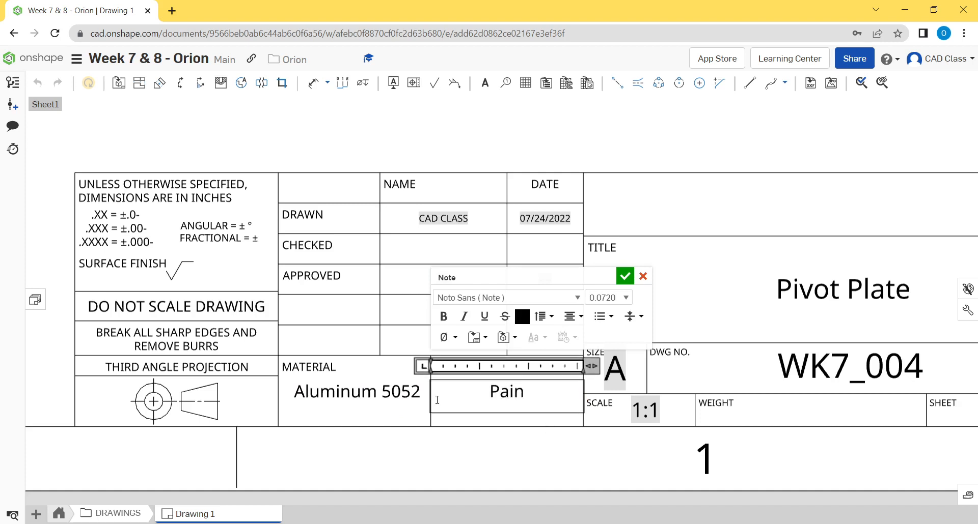
{"action": "left_click", "coordinate": [428, 472]}
- Examine the title block's title, drawing number and weight fields, as well as the layout of the whole sheet
{"action": "scroll", "coordinate": [474, 428], "scroll_direction": "down", "scroll_amount": 3}
{"action": "middle_click_drag", "start_coordinate": [549, 358], "coordinate": [453, 280]}
{"action": "scroll", "coordinate": [440, 375], "scroll_direction": "up", "scroll_amount": 3}
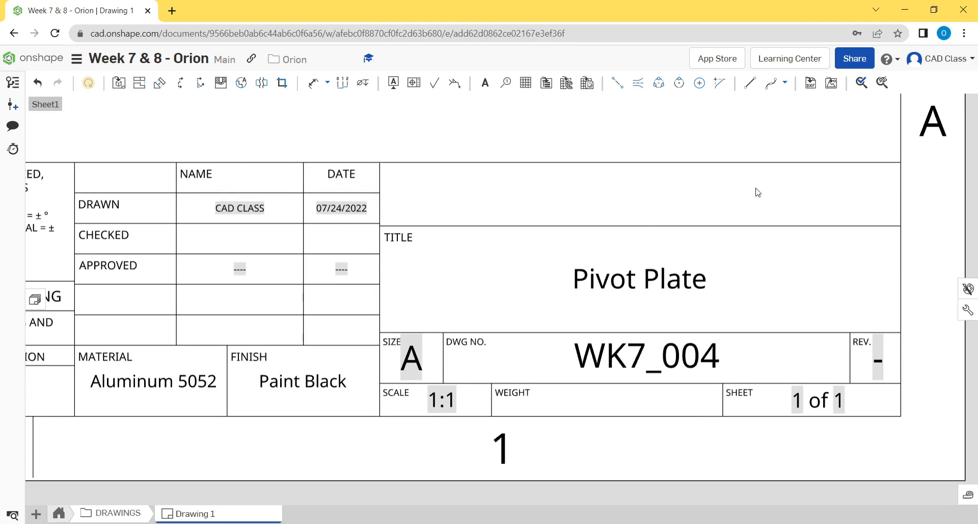
{"action": "scroll", "coordinate": [632, 206], "scroll_direction": "down", "scroll_amount": 1}
{"action": "middle_click_drag", "start_coordinate": [682, 237], "coordinate": [628, 248]}
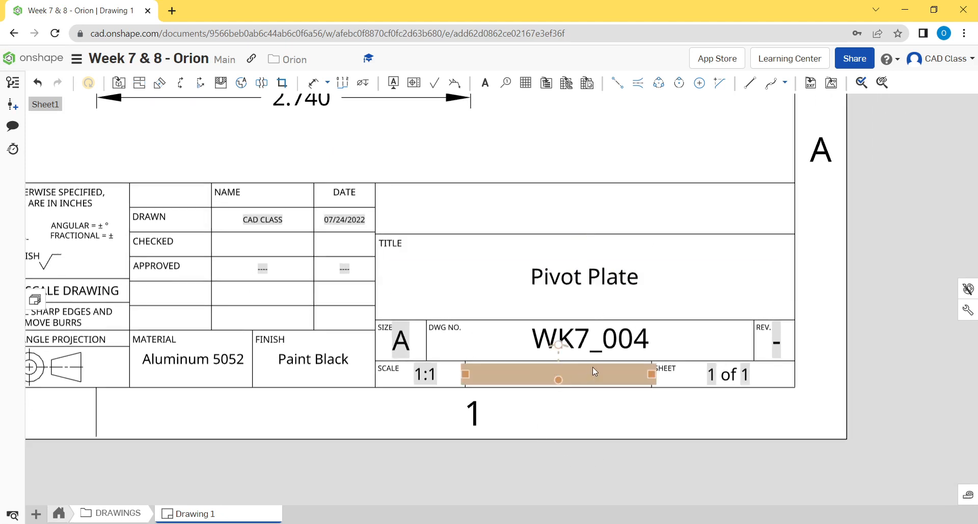
{"action": "middle_click_drag", "start_coordinate": [613, 403], "coordinate": [609, 439]}
{"action": "scroll", "coordinate": [611, 443], "scroll_direction": "down", "scroll_amount": 8}
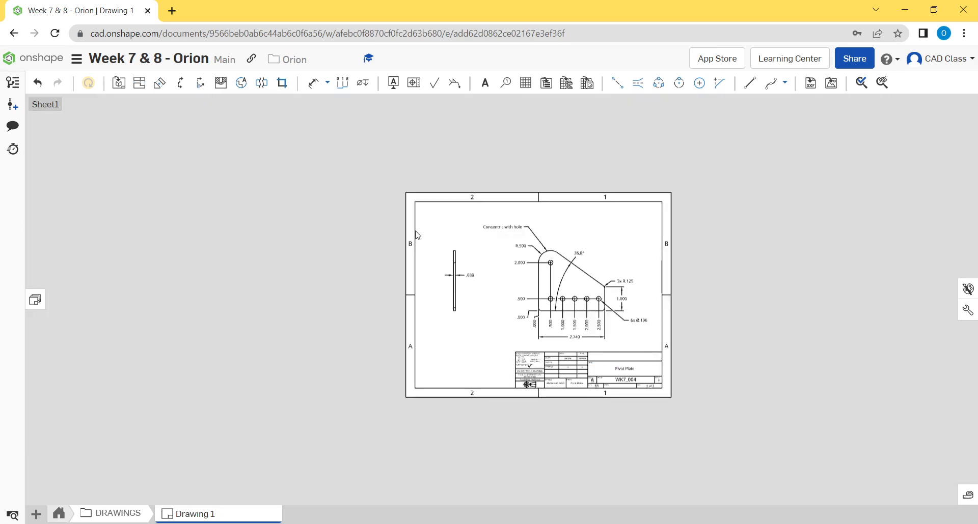
{"action": "scroll", "coordinate": [546, 329], "scroll_direction": "up", "scroll_amount": 2}
{"action": "scroll", "coordinate": [544, 326], "scroll_direction": "up", "scroll_amount": 1}
{"action": "middle_click_drag", "start_coordinate": [404, 246], "coordinate": [380, 320]}
{"action": "scroll", "coordinate": [380, 320], "scroll_direction": "down", "scroll_amount": 1}
{"action": "middle_click_drag", "start_coordinate": [385, 303], "coordinate": [388, 276]}
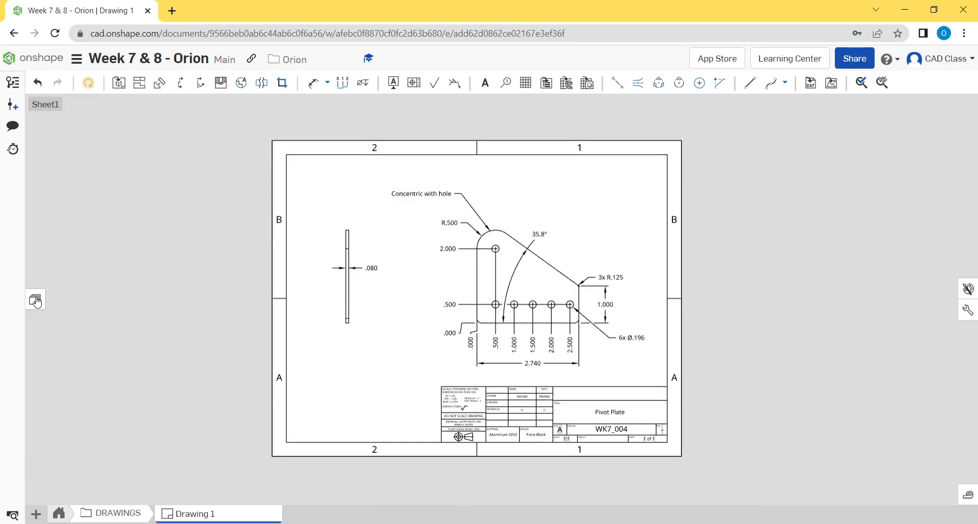
- Review the list of sheets and their views, close it, and check the title block's sheet number field
{"action": "left_click", "coordinate": [32, 301]}
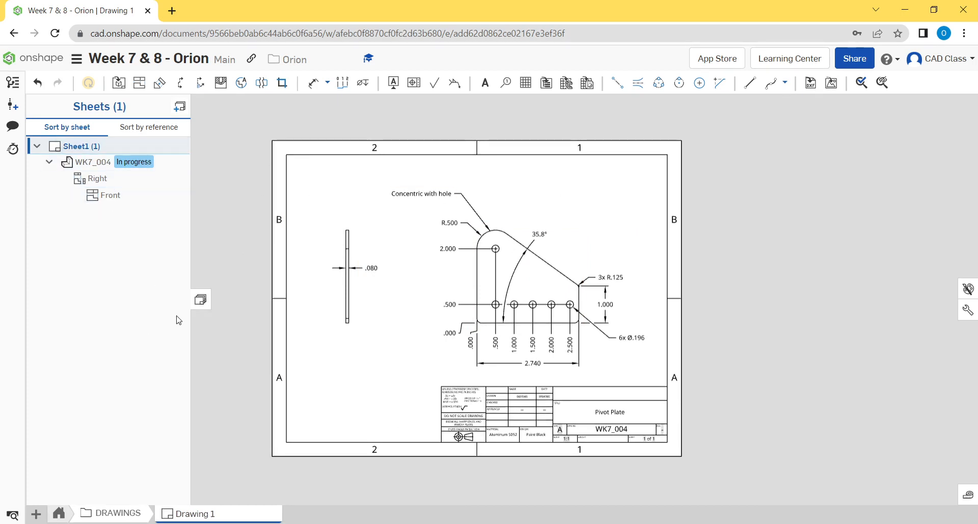
{"action": "left_click", "coordinate": [200, 304]}
{"action": "scroll", "coordinate": [684, 477], "scroll_direction": "up", "scroll_amount": 5}
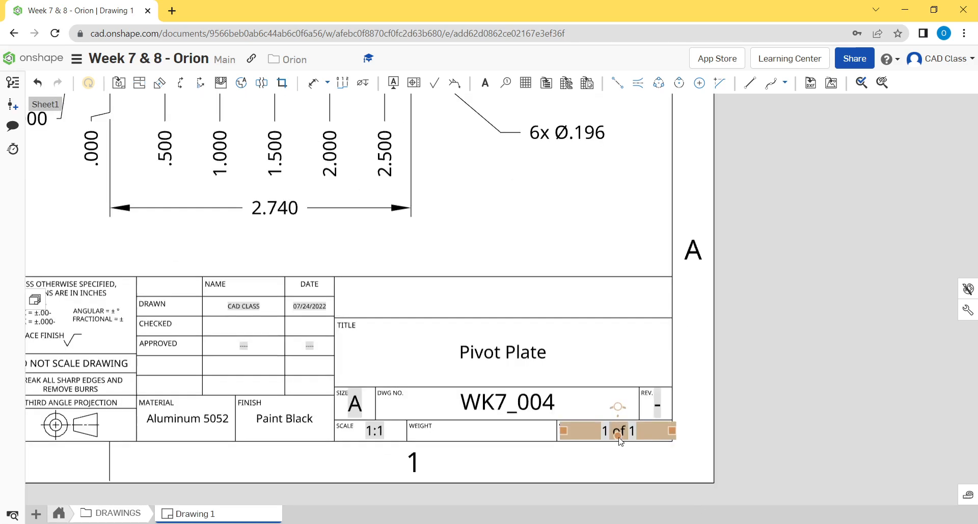
{"action": "scroll", "coordinate": [332, 306], "scroll_direction": "down", "scroll_amount": 3}
{"action": "middle_click_drag", "start_coordinate": [331, 304], "coordinate": [427, 306]}
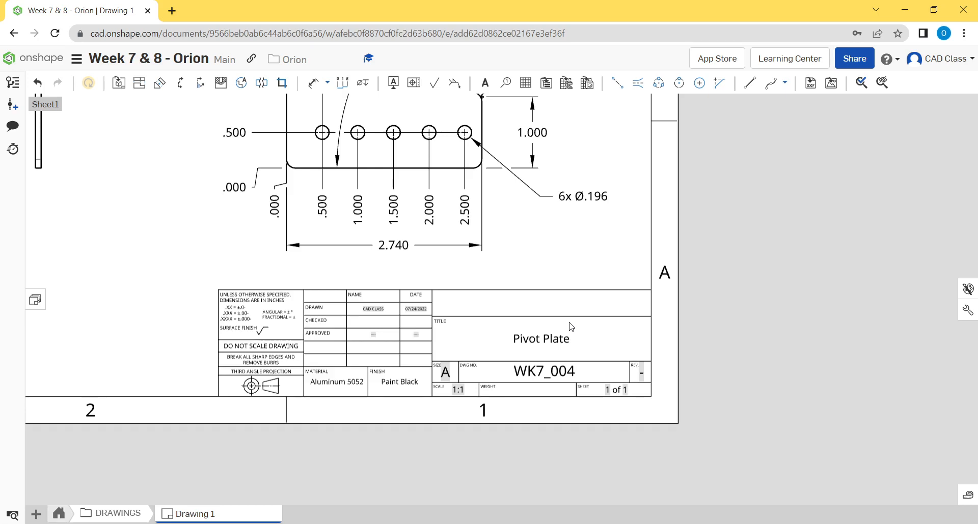
- Examine the title block's decimal tolerance notes together with the decimal places of the plate's dimensions
{"action": "scroll", "coordinate": [662, 244], "scroll_direction": "down", "scroll_amount": 5}
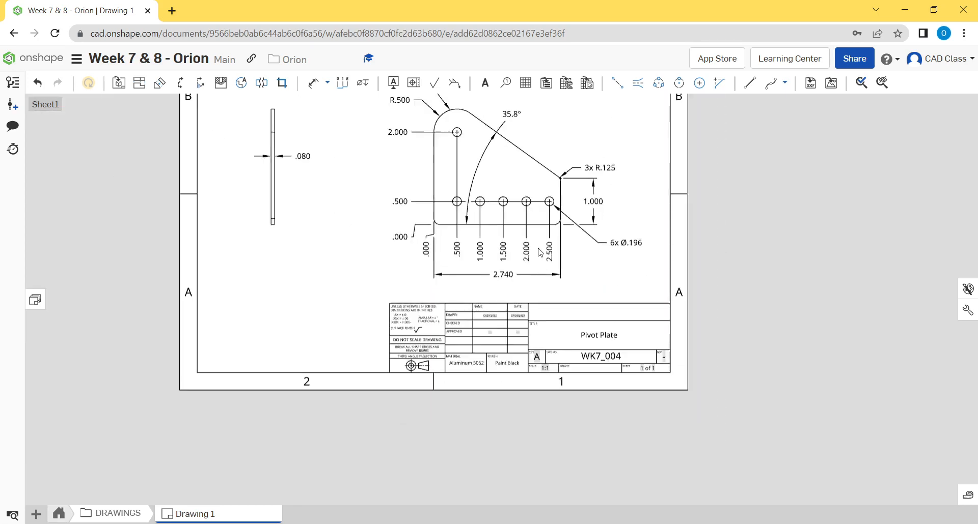
{"action": "scroll", "coordinate": [392, 334], "scroll_direction": "up", "scroll_amount": 5}
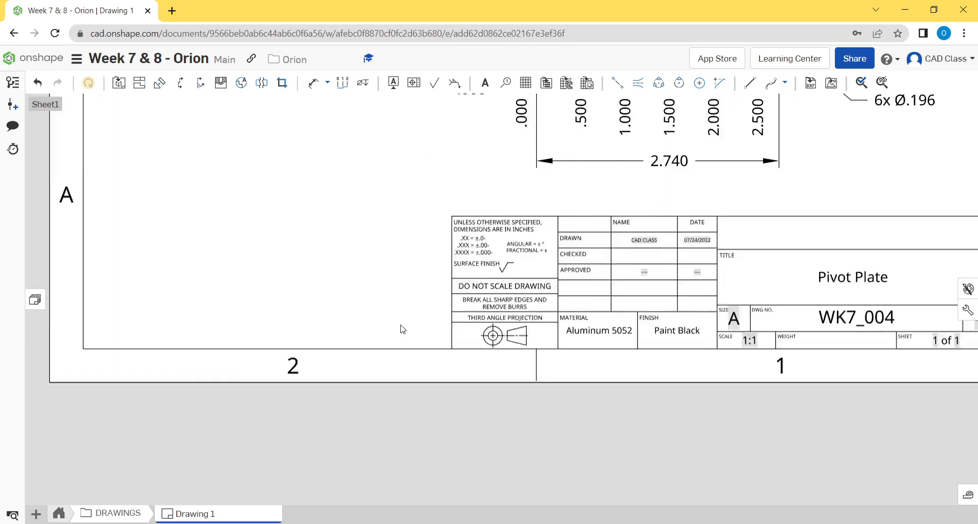
{"action": "scroll", "coordinate": [436, 308], "scroll_direction": "up", "scroll_amount": 5}
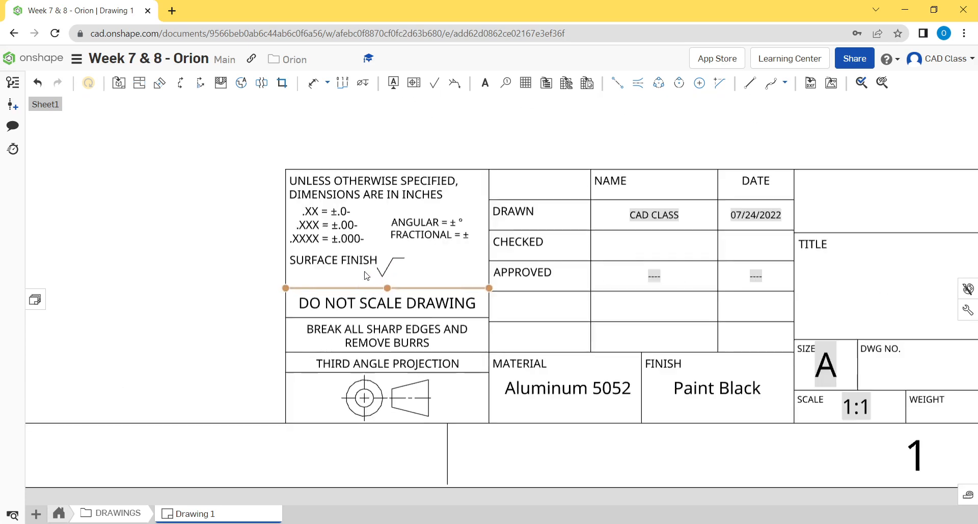
{"action": "scroll", "coordinate": [371, 265], "scroll_direction": "up", "scroll_amount": 4}
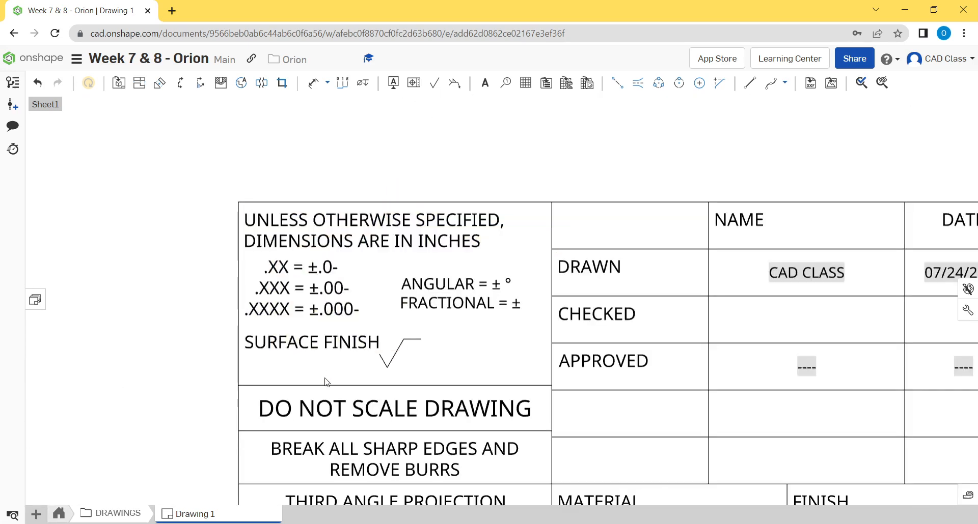
{"action": "left_click", "coordinate": [308, 258]}
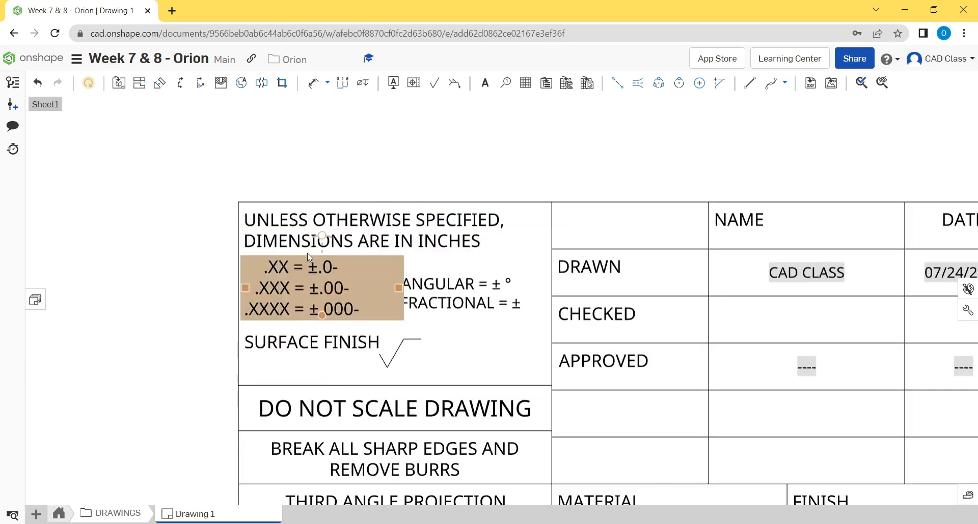
{"action": "scroll", "coordinate": [305, 288], "scroll_direction": "down", "scroll_amount": 5}
{"action": "scroll", "coordinate": [409, 348], "scroll_direction": "down", "scroll_amount": 3}
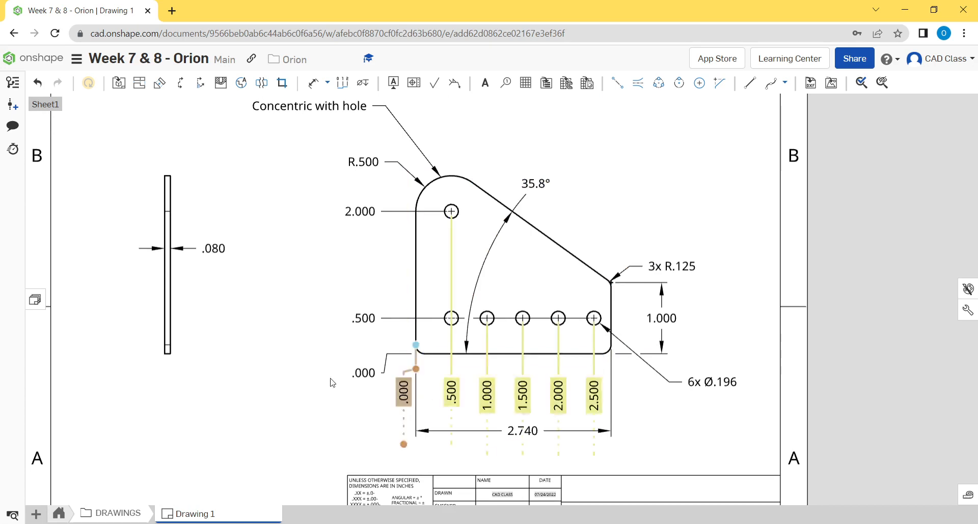
{"action": "middle_click_drag", "start_coordinate": [691, 193], "coordinate": [700, 216]}
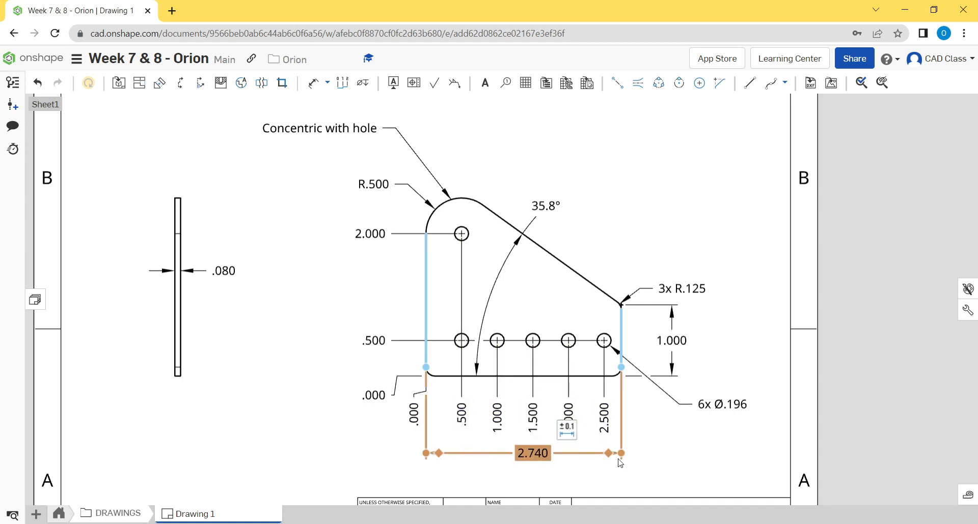
{"action": "middle_click_drag", "start_coordinate": [403, 445], "coordinate": [409, 363]}
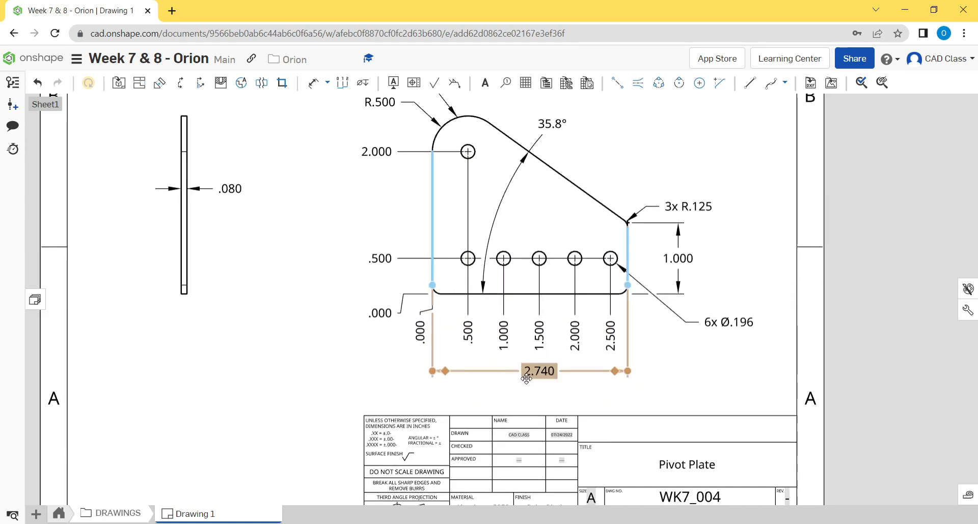
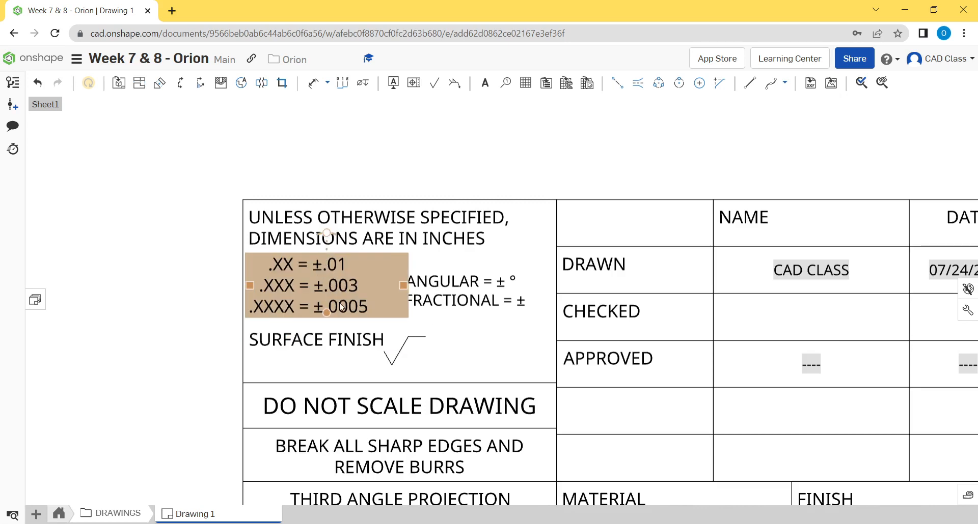
- Examine the plate's 35.8° angle dimension, the surrounding dimensions and the layout of the whole sheet
{"action": "scroll", "coordinate": [366, 283], "scroll_direction": "down", "scroll_amount": 1}
{"action": "scroll", "coordinate": [367, 283], "scroll_direction": "down", "scroll_amount": 5}
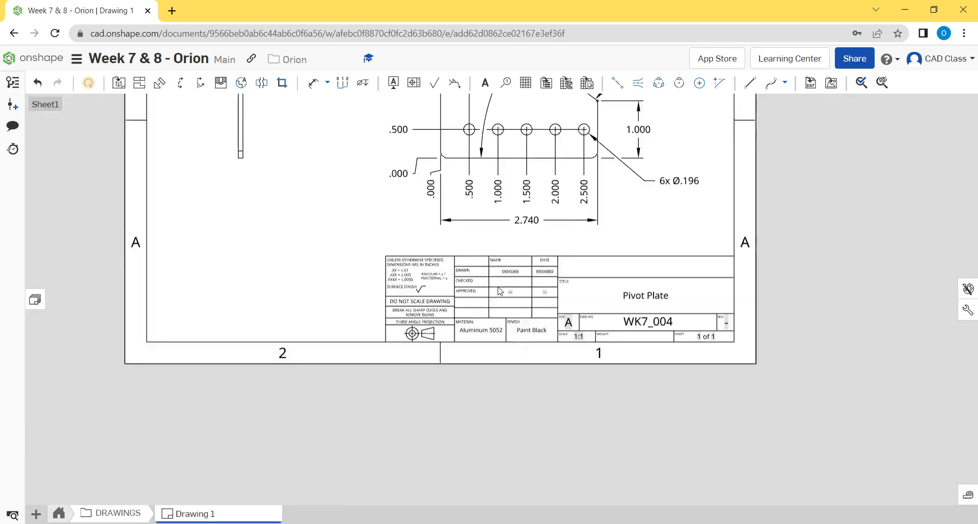
{"action": "middle_click_drag", "start_coordinate": [497, 287], "coordinate": [487, 426]}
{"action": "middle_click_drag", "start_coordinate": [335, 201], "coordinate": [294, 275]}
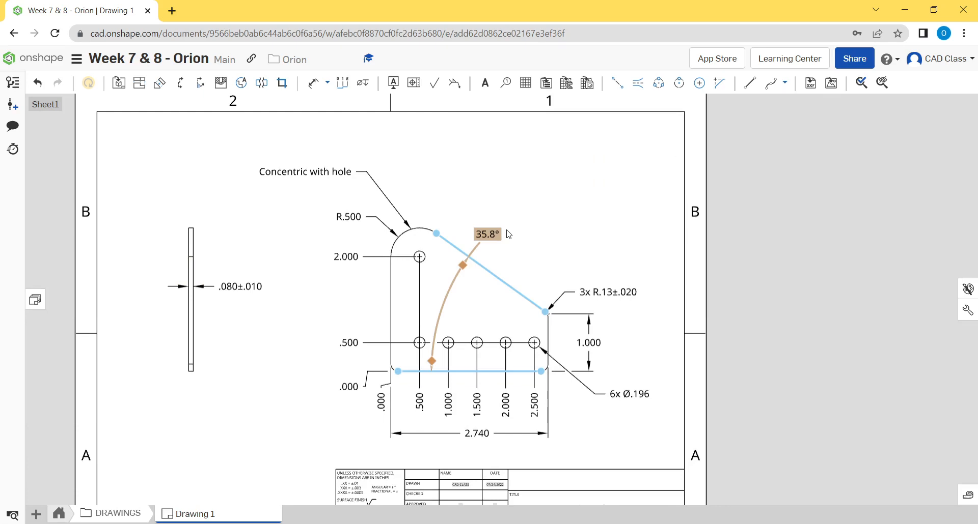
{"action": "scroll", "coordinate": [578, 212], "scroll_direction": "down", "scroll_amount": 3}
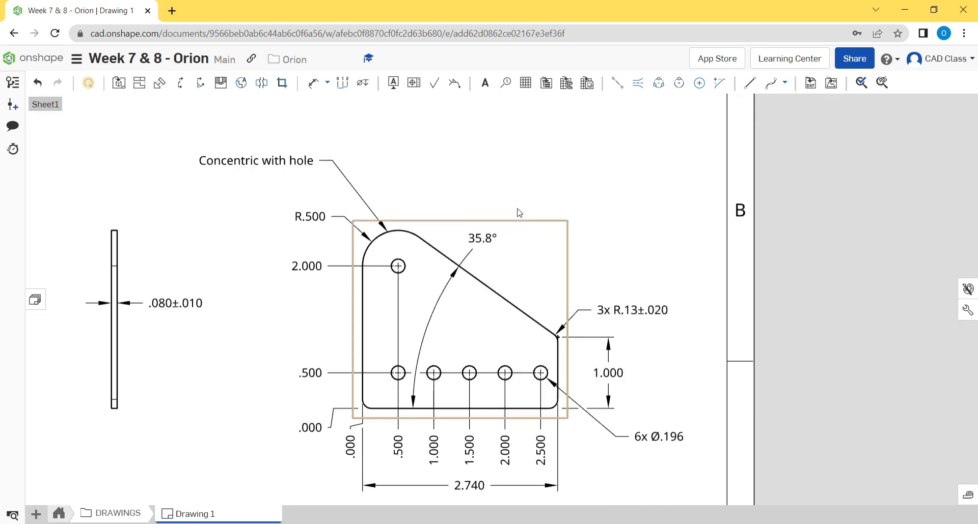
{"action": "scroll", "coordinate": [564, 324], "scroll_direction": "down", "scroll_amount": 2}
{"action": "middle_click_drag", "start_coordinate": [564, 325], "coordinate": [596, 284]}
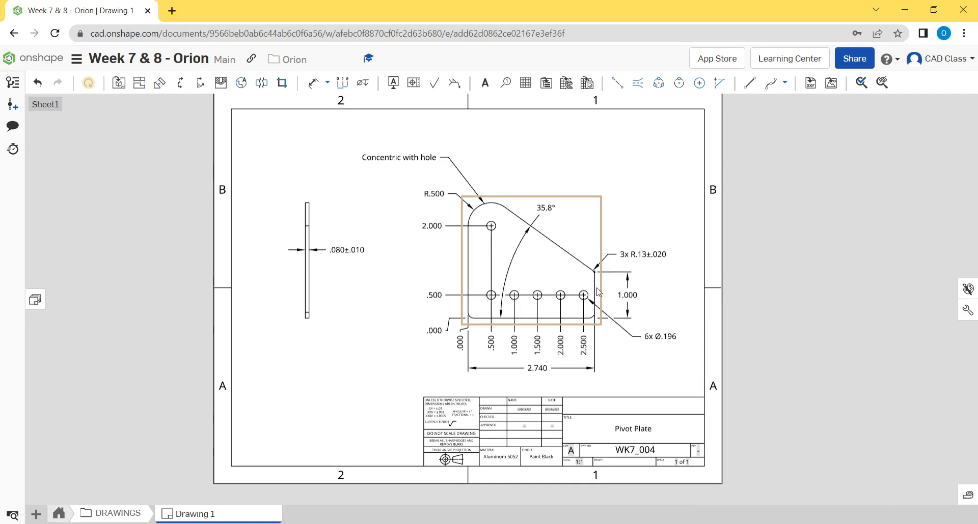
{"action": "middle_click_drag", "start_coordinate": [647, 299], "coordinate": [685, 306]}
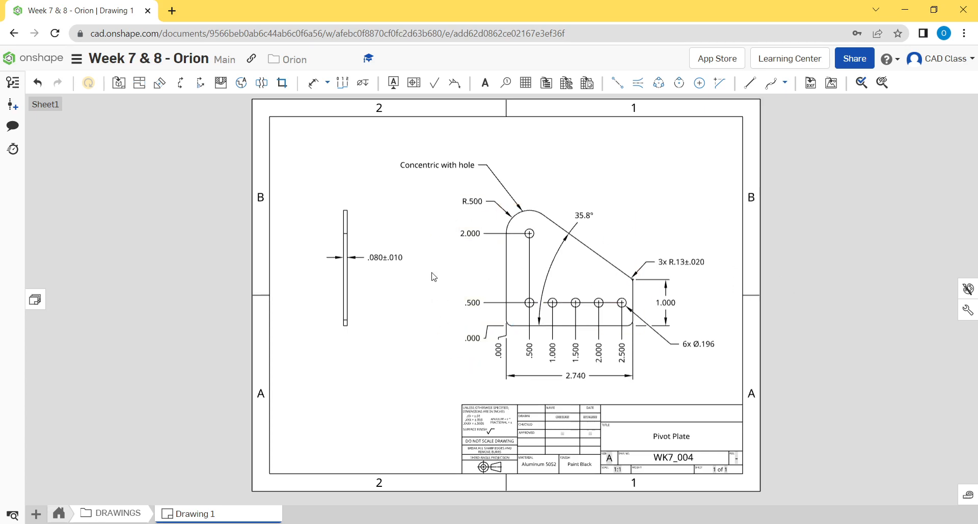
{"action": "middle_click_drag", "start_coordinate": [431, 274], "coordinate": [428, 283]}
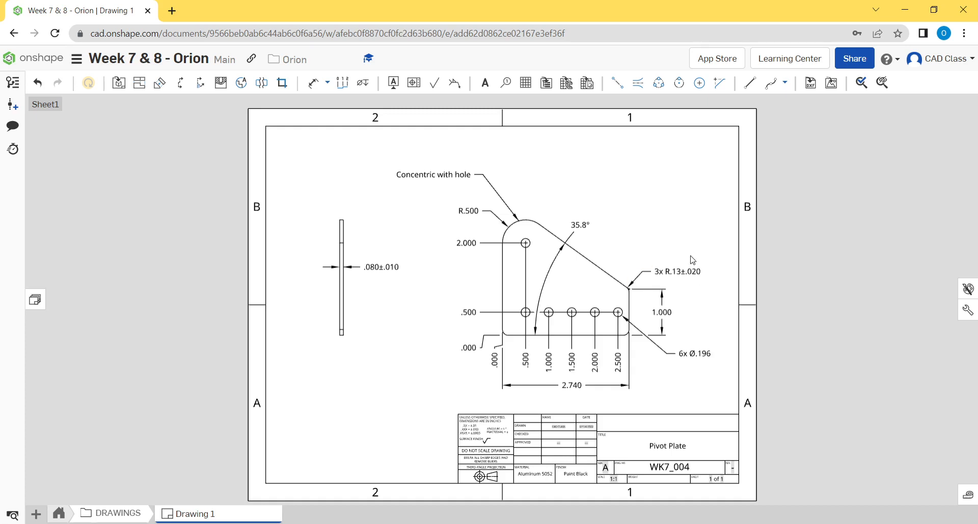
{"action": "mouse_move", "coordinate": [682, 246]}
{"action": "middle_mouse_down"}
{"action": "mouse_move", "coordinate": [673, 242]}
{"action": "mouse_move", "coordinate": [686, 245]}
{"action": "middle_mouse_up"}
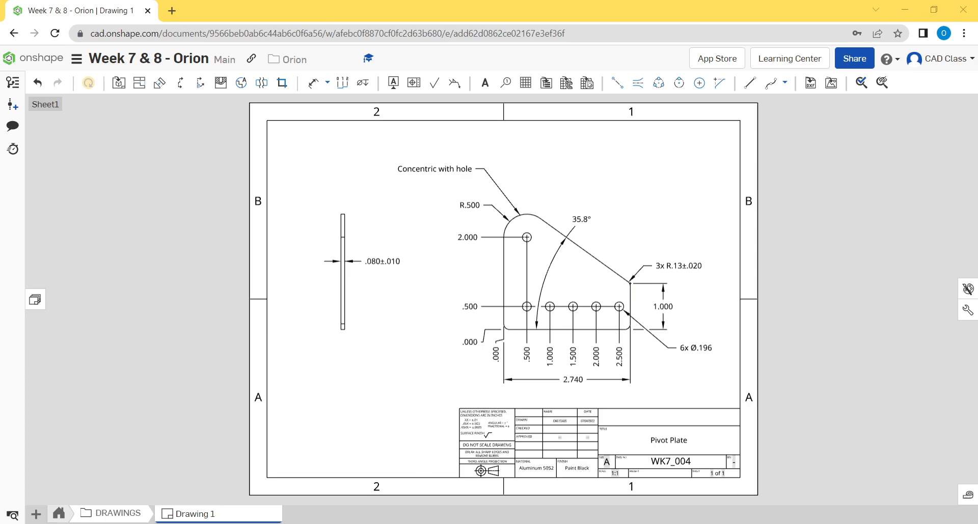
{"action": "left_click", "coordinate": [167, 426]}
{"action": "middle_click_drag", "start_coordinate": [732, 191], "coordinate": [718, 200]}
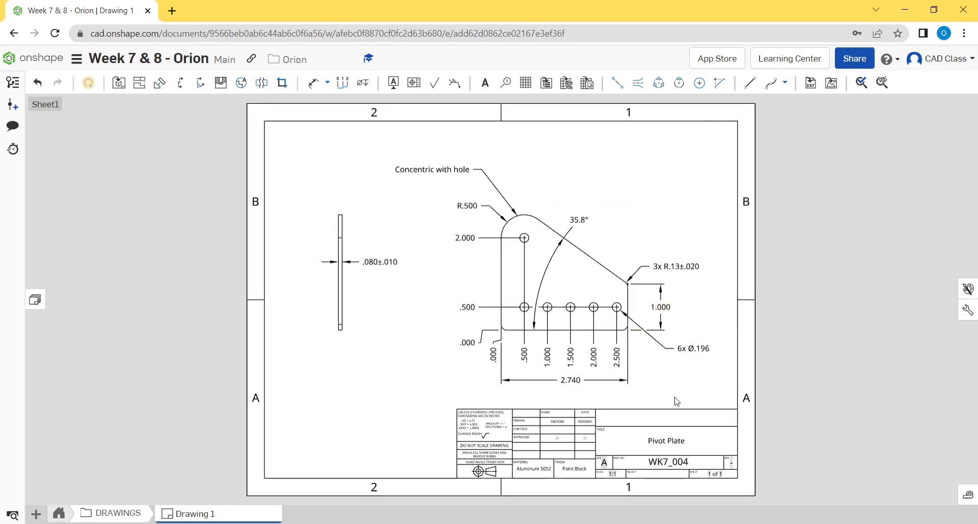
{"action": "middle_click_drag", "start_coordinate": [670, 387], "coordinate": [673, 381]}
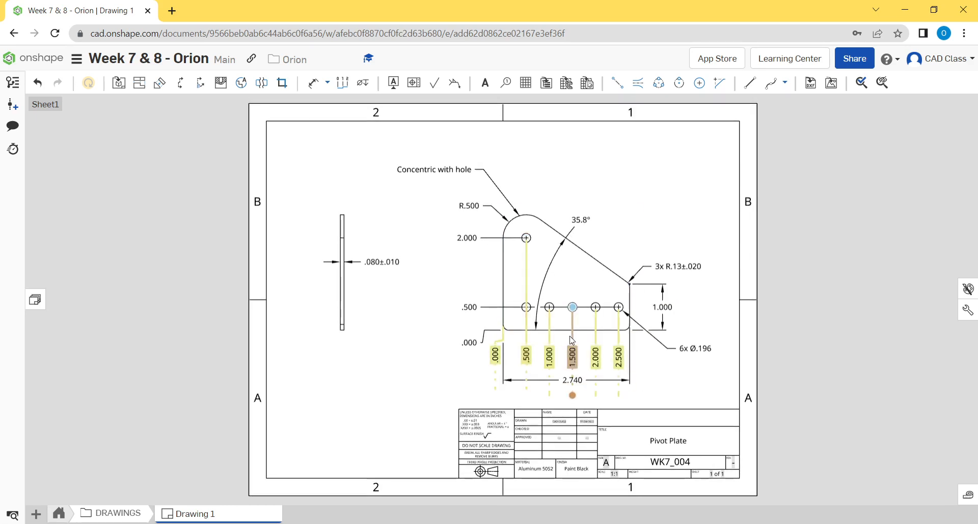
- Examine the 6x hole callout, the ordinate dimensions along the row of holes and their zero origin at the plate's lower-left corner
{"action": "scroll", "coordinate": [571, 326], "scroll_direction": "up", "scroll_amount": 4}
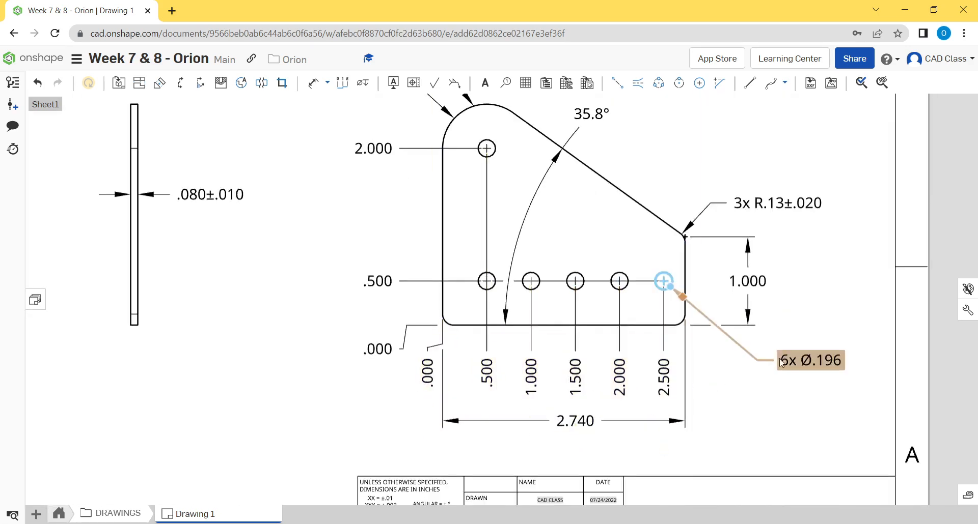
{"action": "scroll", "coordinate": [728, 391], "scroll_direction": "down", "scroll_amount": 2}
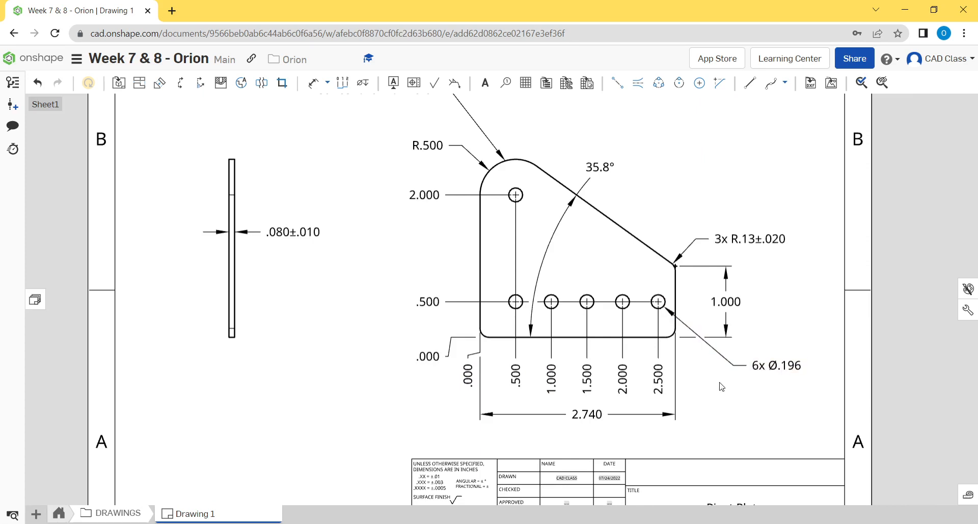
{"action": "scroll", "coordinate": [481, 340], "scroll_direction": "up", "scroll_amount": 5}
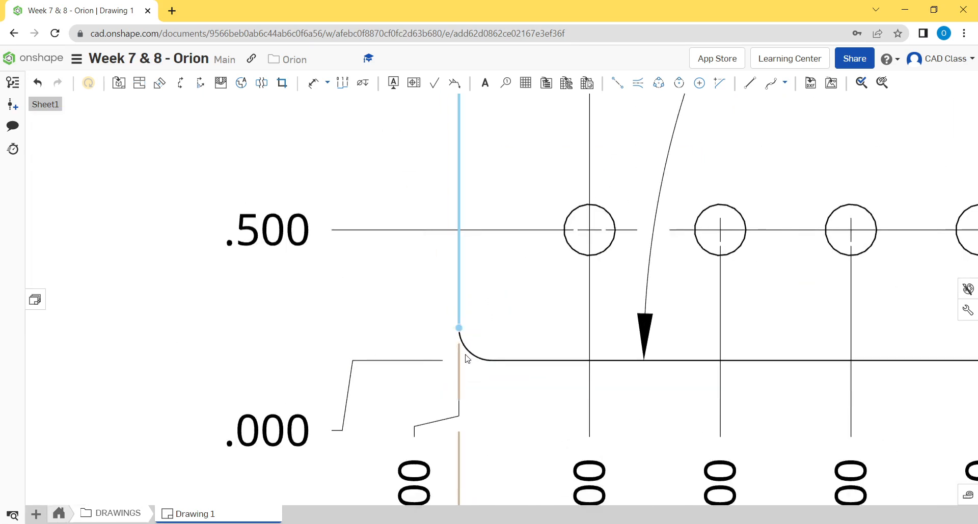
{"action": "scroll", "coordinate": [459, 363], "scroll_direction": "down", "scroll_amount": 7}
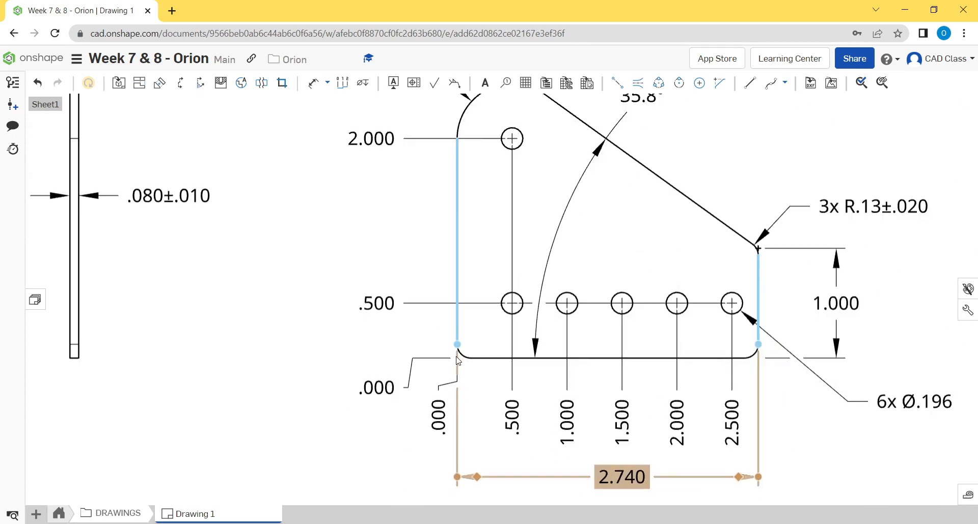
{"action": "scroll", "coordinate": [472, 359], "scroll_direction": "up", "scroll_amount": 3}
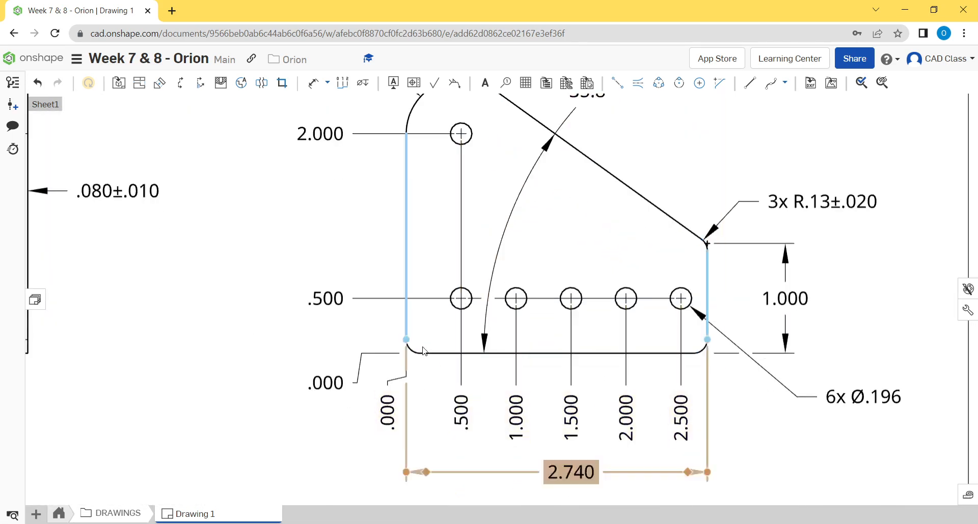
{"action": "scroll", "coordinate": [513, 363], "scroll_direction": "down", "scroll_amount": 2}
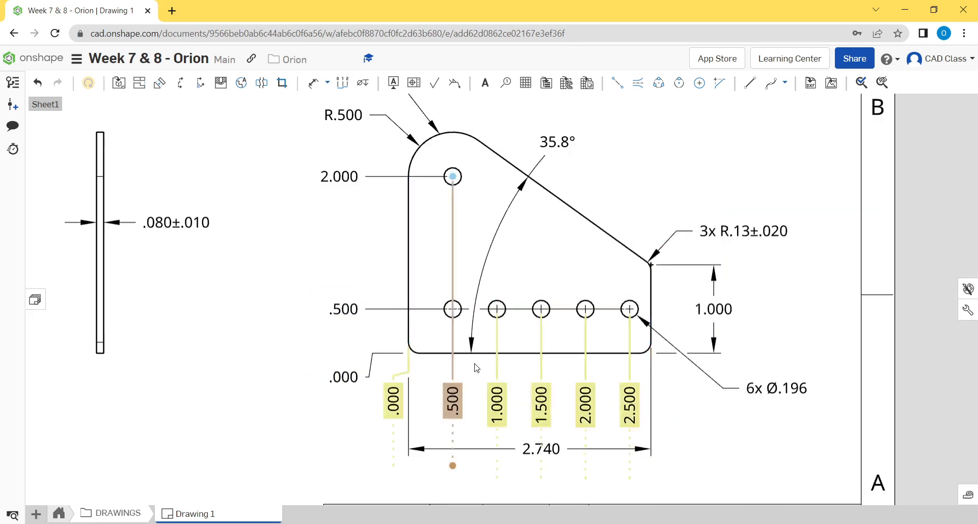
{"action": "scroll", "coordinate": [513, 364], "scroll_direction": "up", "scroll_amount": 3}
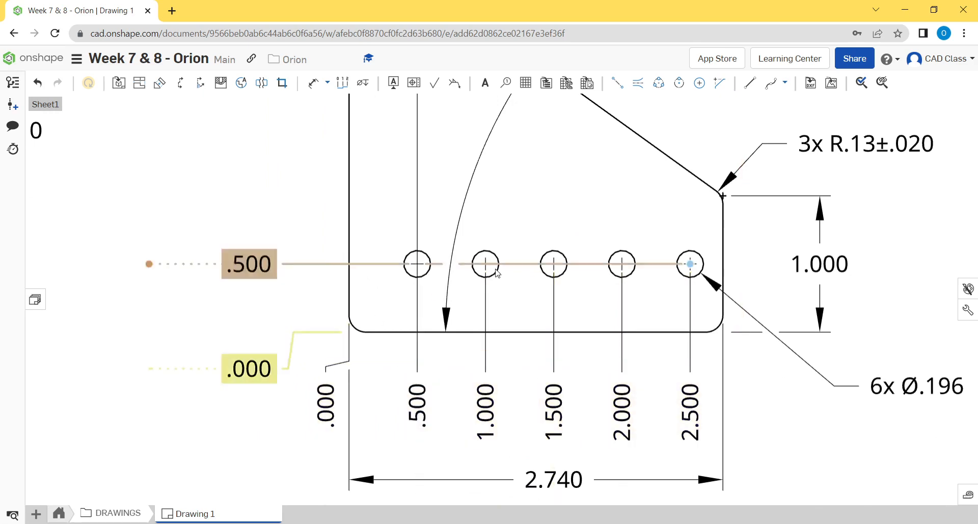
{"action": "scroll", "coordinate": [641, 296], "scroll_direction": "down", "scroll_amount": 2}
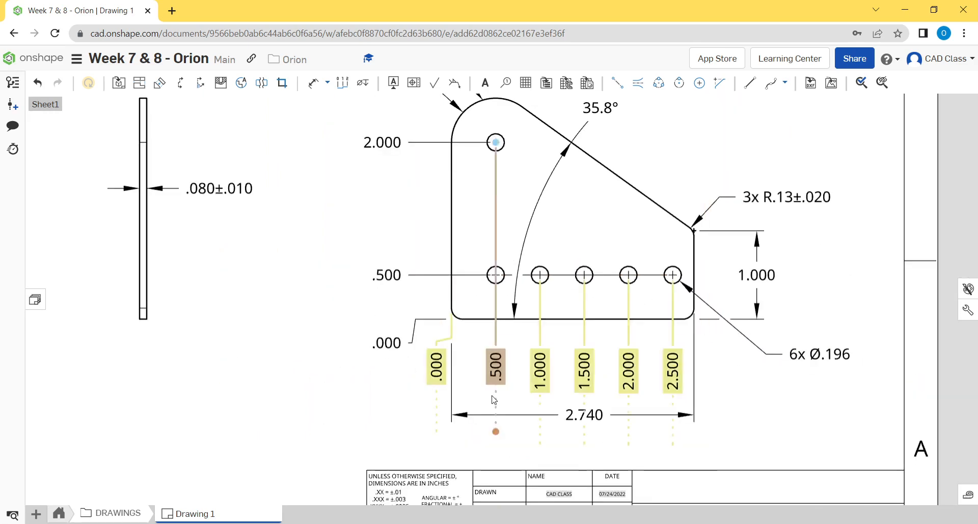
{"action": "scroll", "coordinate": [654, 353], "scroll_direction": "down", "scroll_amount": 3}
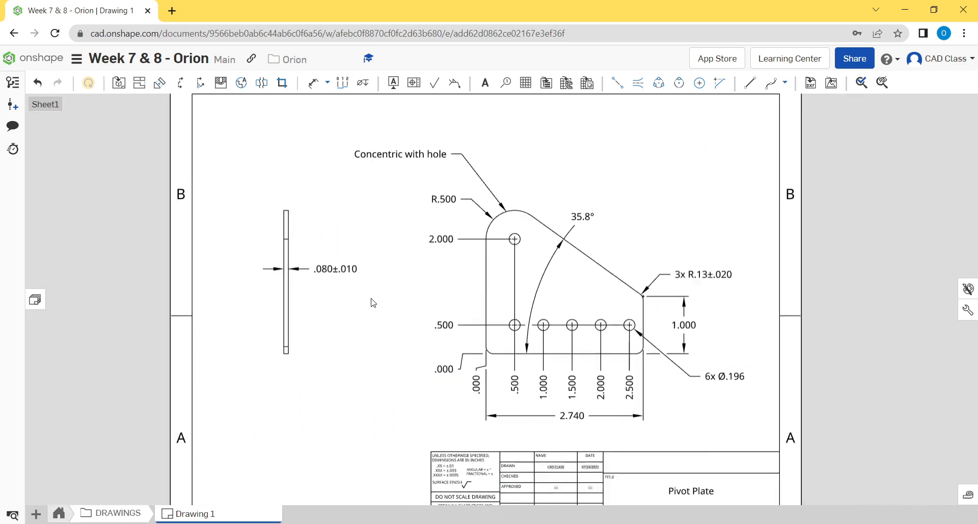
- Review the 3x corner radius callout, the side view's thickness dimension and the title block across the sheet
{"action": "mouse_move", "coordinate": [373, 301]}
{"action": "right_mouse_down"}
{"action": "mouse_move", "coordinate": [364, 278]}
{"action": "mouse_move", "coordinate": [375, 214]}
{"action": "mouse_move", "coordinate": [375, 244]}
{"action": "right_mouse_up"}
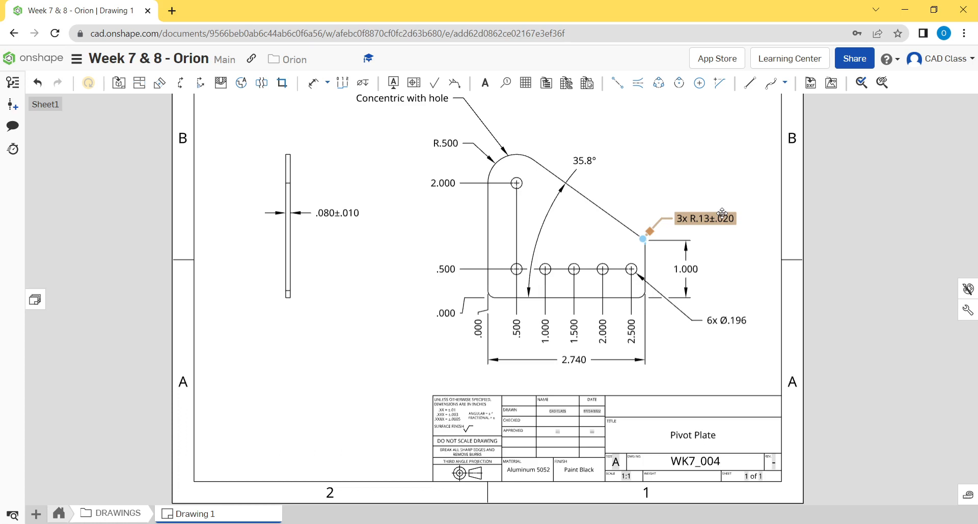
{"action": "middle_click_drag", "start_coordinate": [372, 167], "coordinate": [366, 220]}
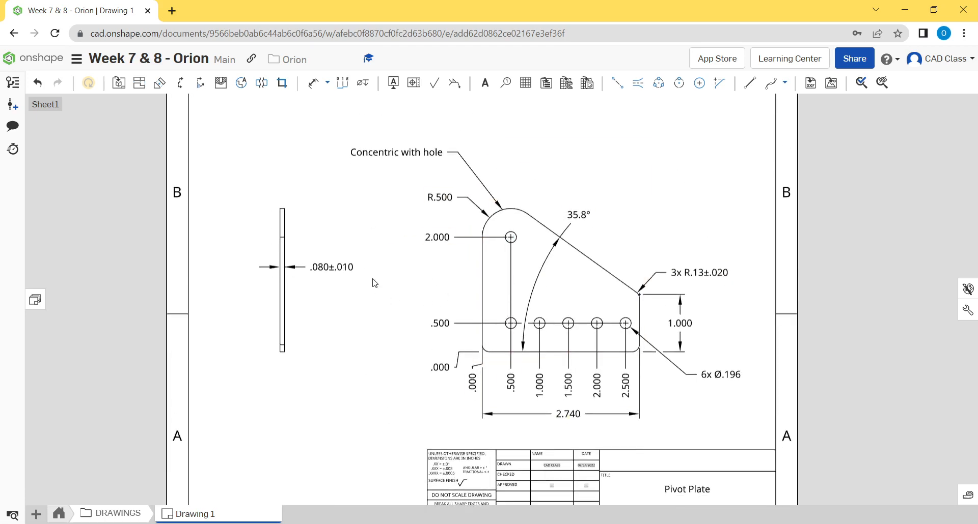
{"action": "scroll", "coordinate": [423, 352], "scroll_direction": "down", "scroll_amount": 2}
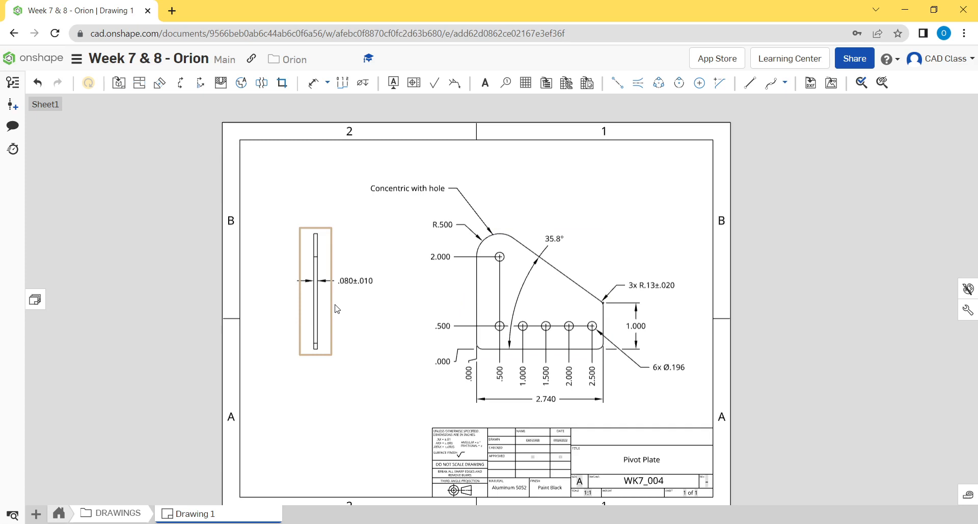
{"action": "mouse_move", "coordinate": [779, 273]}
{"action": "middle_mouse_down"}
{"action": "mouse_move", "coordinate": [804, 255]}
{"action": "mouse_move", "coordinate": [825, 261]}
{"action": "mouse_move", "coordinate": [808, 249]}
{"action": "mouse_move", "coordinate": [818, 256]}
{"action": "middle_mouse_up"}
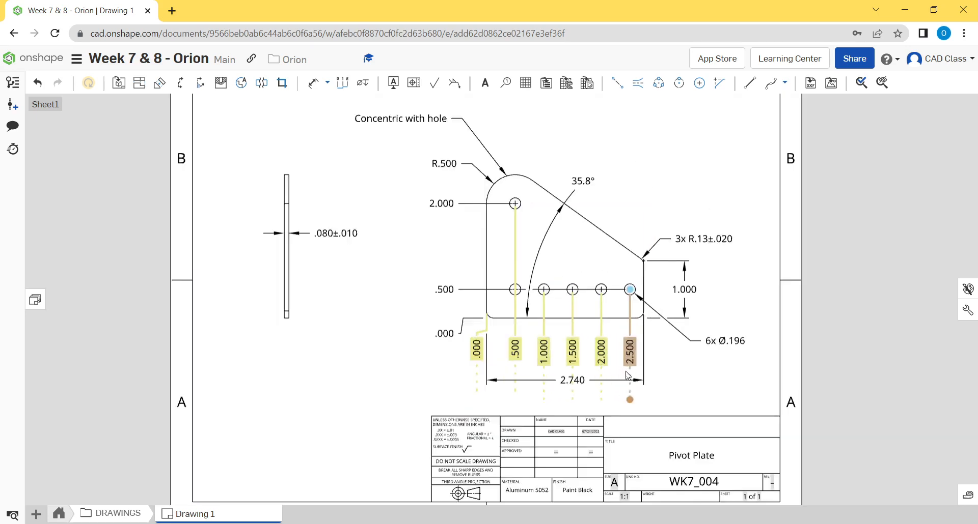
{"action": "scroll", "coordinate": [626, 368], "scroll_direction": "up", "scroll_amount": 3}
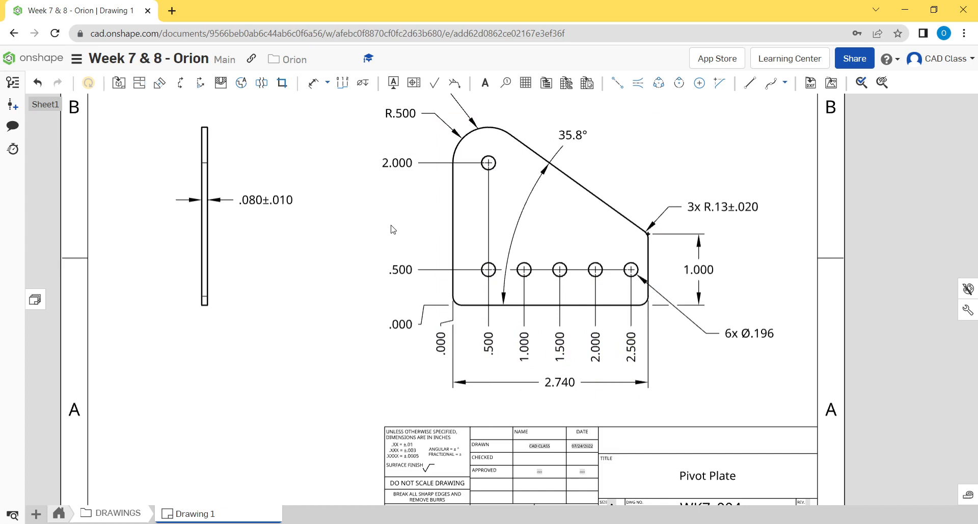
{"action": "scroll", "coordinate": [389, 233], "scroll_direction": "down", "scroll_amount": 2}
{"action": "scroll", "coordinate": [378, 245], "scroll_direction": "down", "scroll_amount": 2}
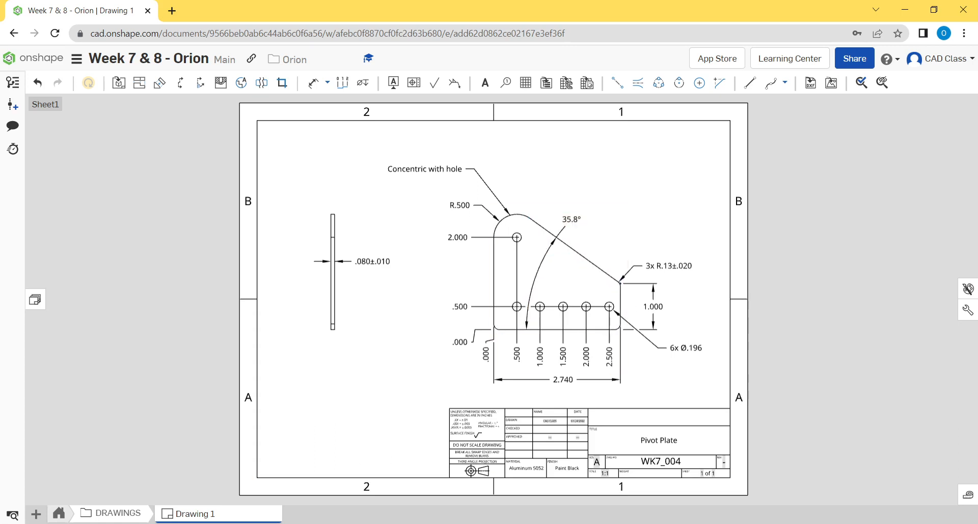
- Duplicate the Drawing 1 drawing and open the copy
{"action": "right_click", "coordinate": [188, 516]}
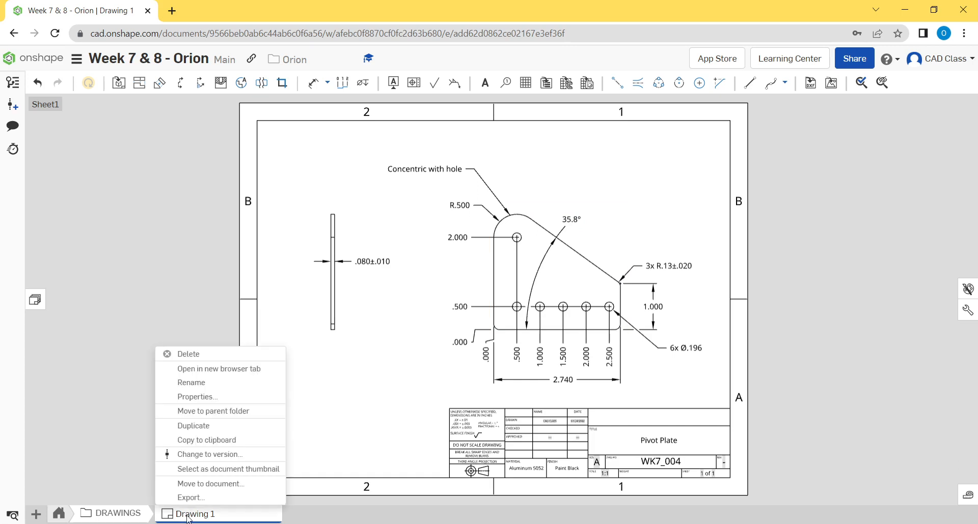
{"action": "left_click", "coordinate": [200, 426]}
{"action": "left_click", "coordinate": [351, 516]}
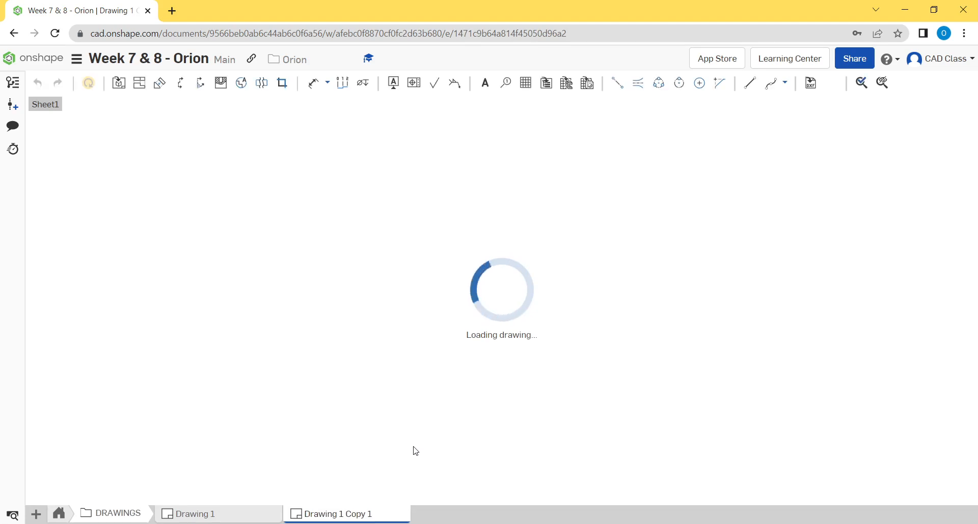
{"action": "scroll", "coordinate": [604, 269], "scroll_direction": "up", "scroll_amount": 2}
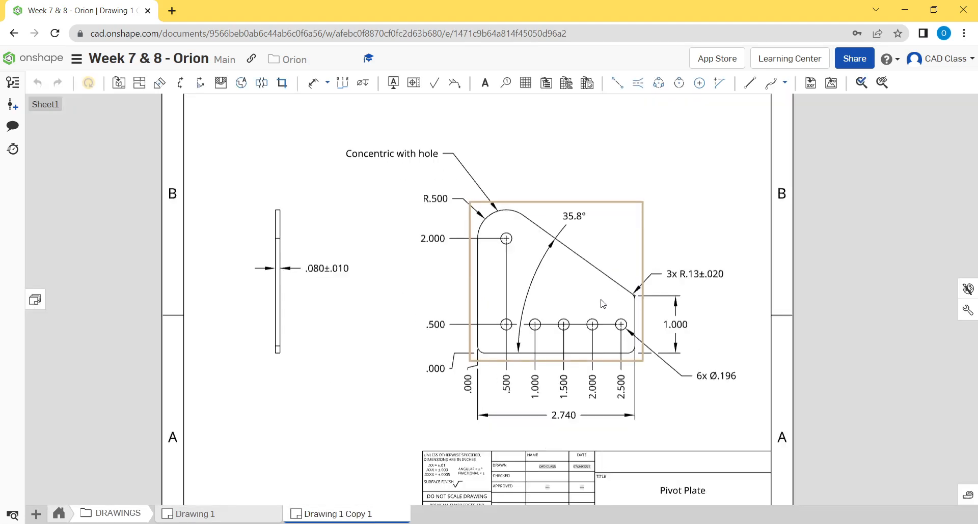